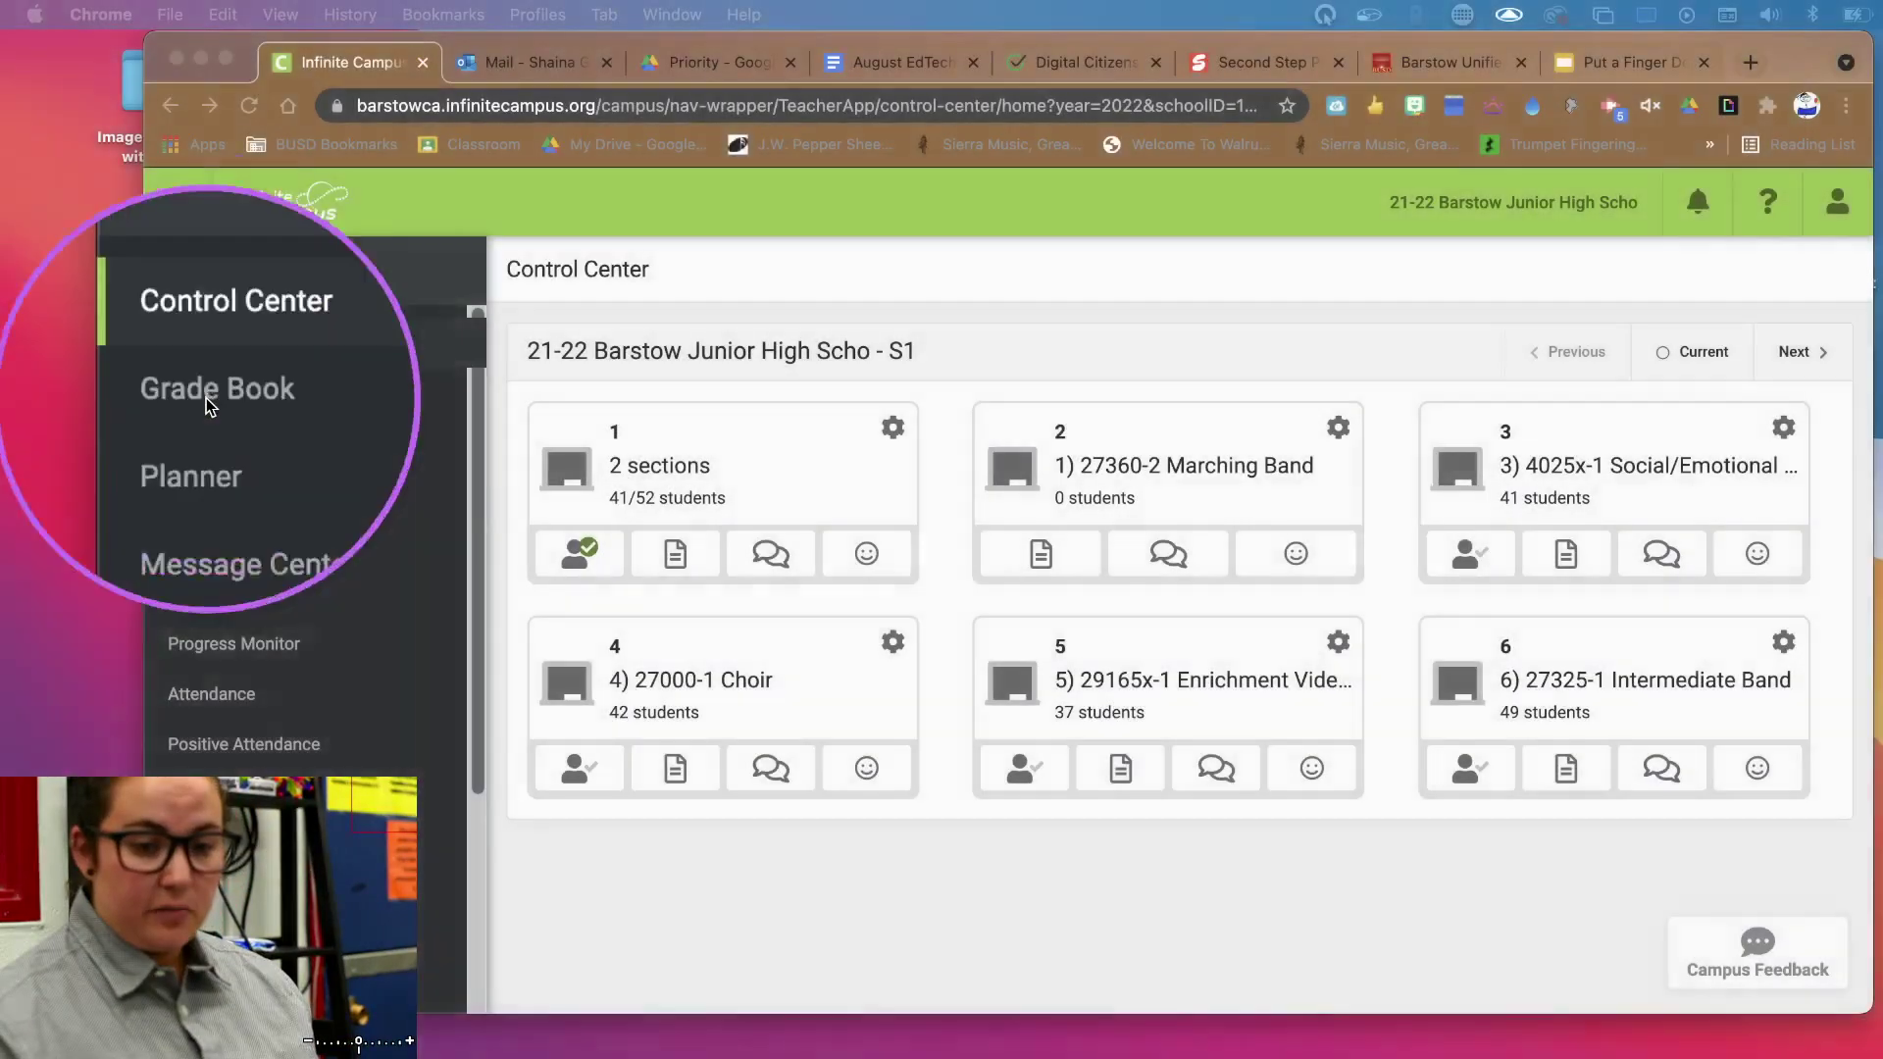
# - Open the Marching Band Grade Book with Quarter 1 Grade Report selected as the task
pyautogui.click(209, 397)
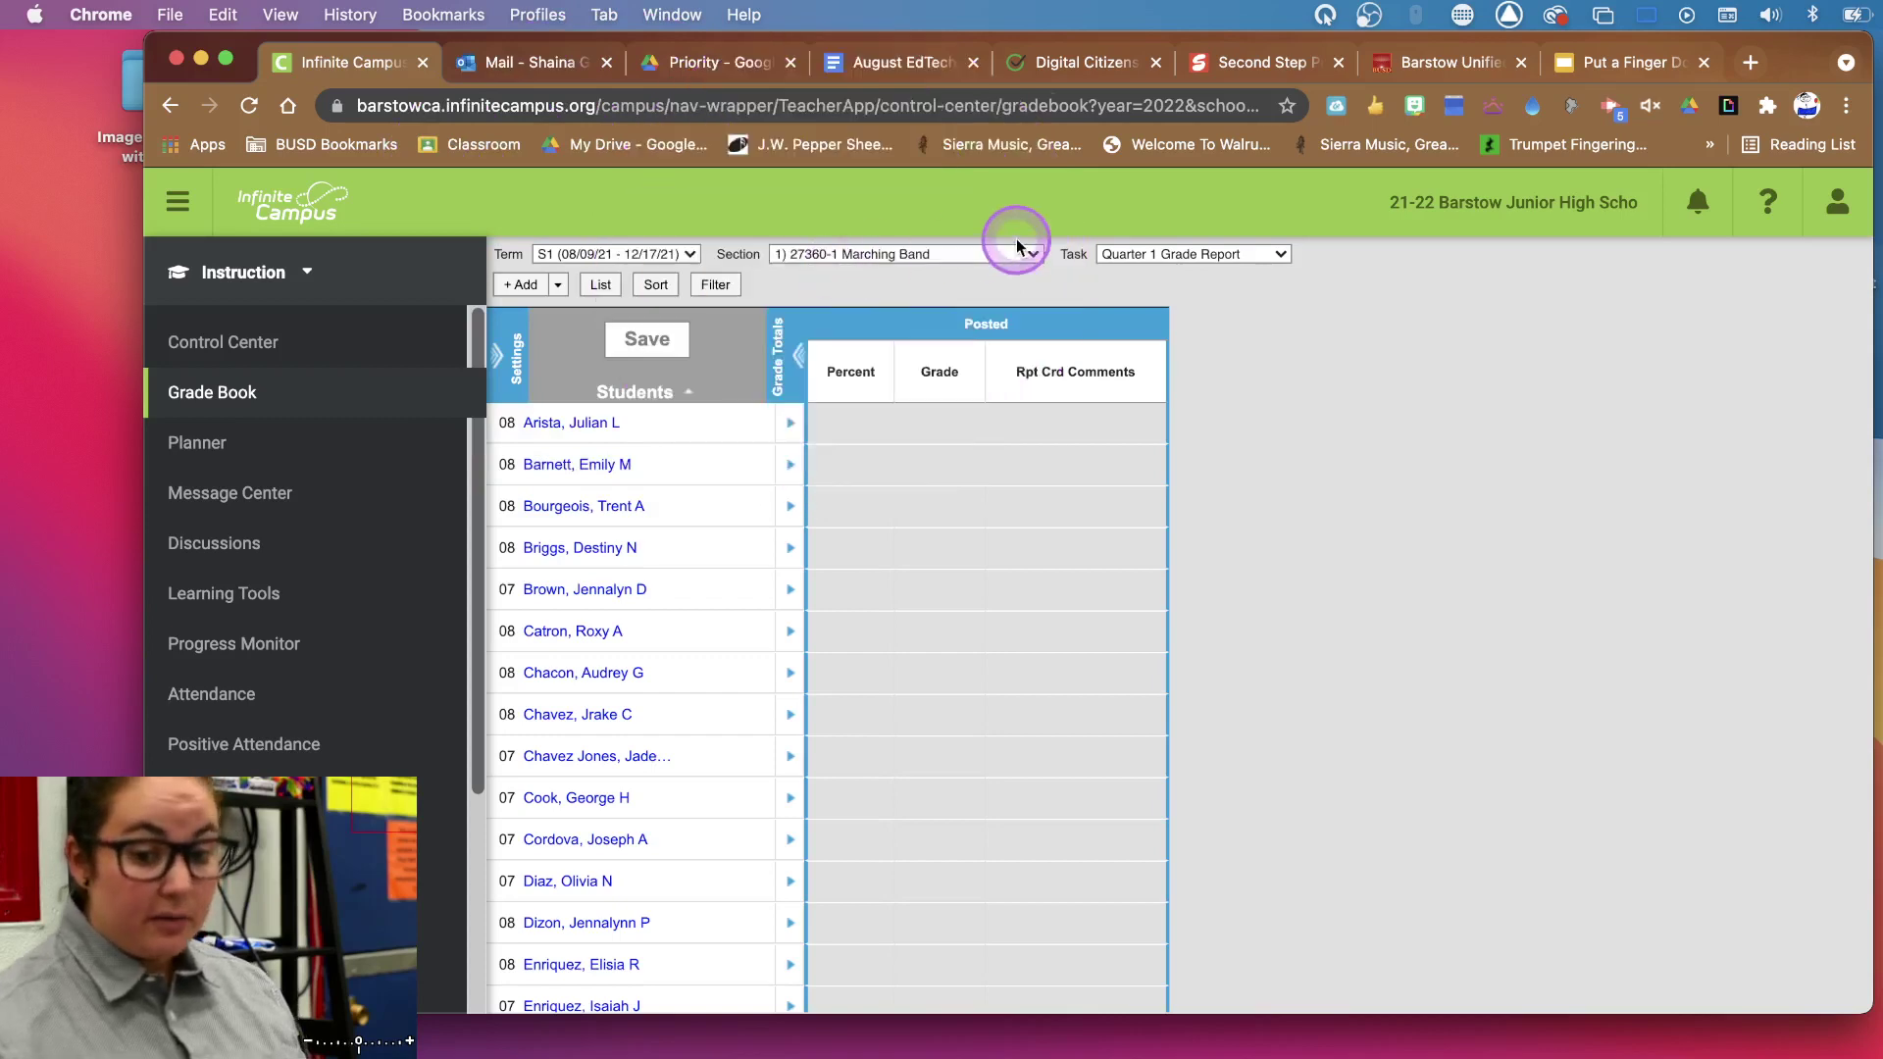
pyautogui.click(1202, 255)
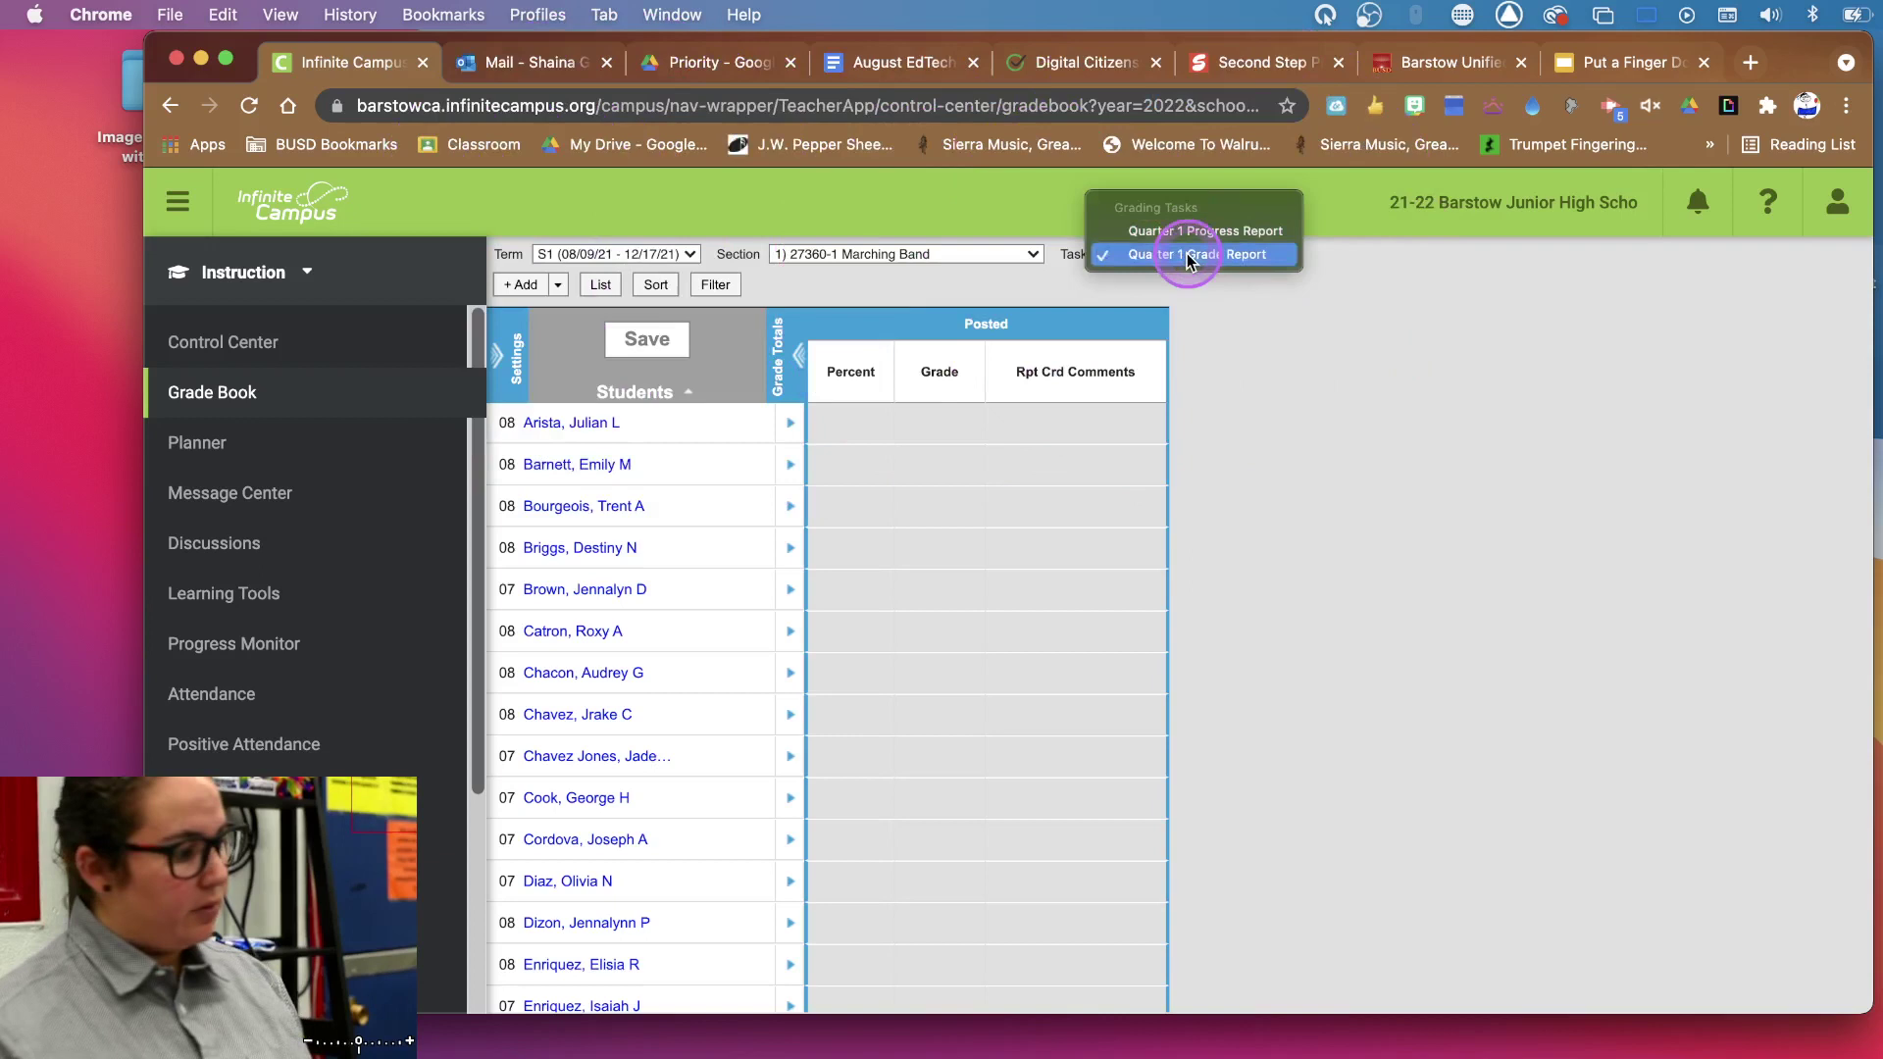
pyautogui.click(1186, 255)
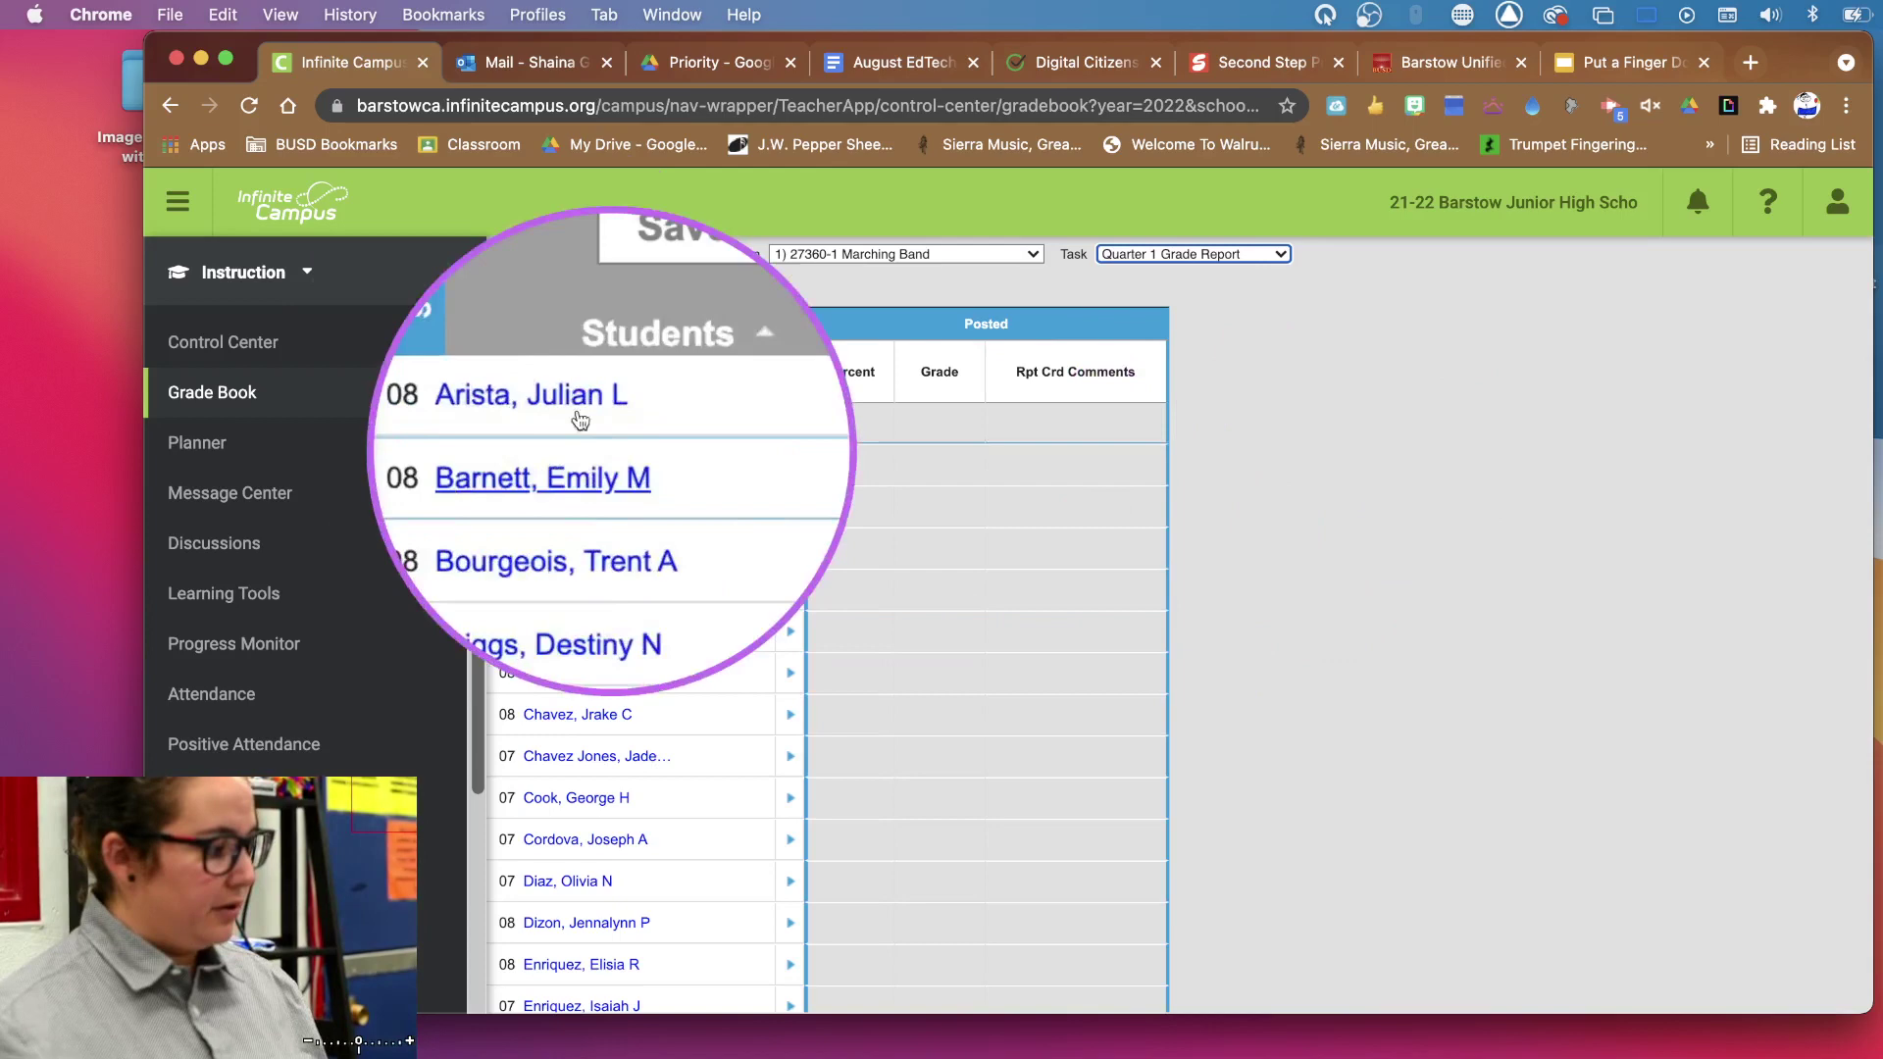
# - Expand the Settings panel and continue into Grade Calc Options for the Quarter 1 tasks
pyautogui.click(515, 348)
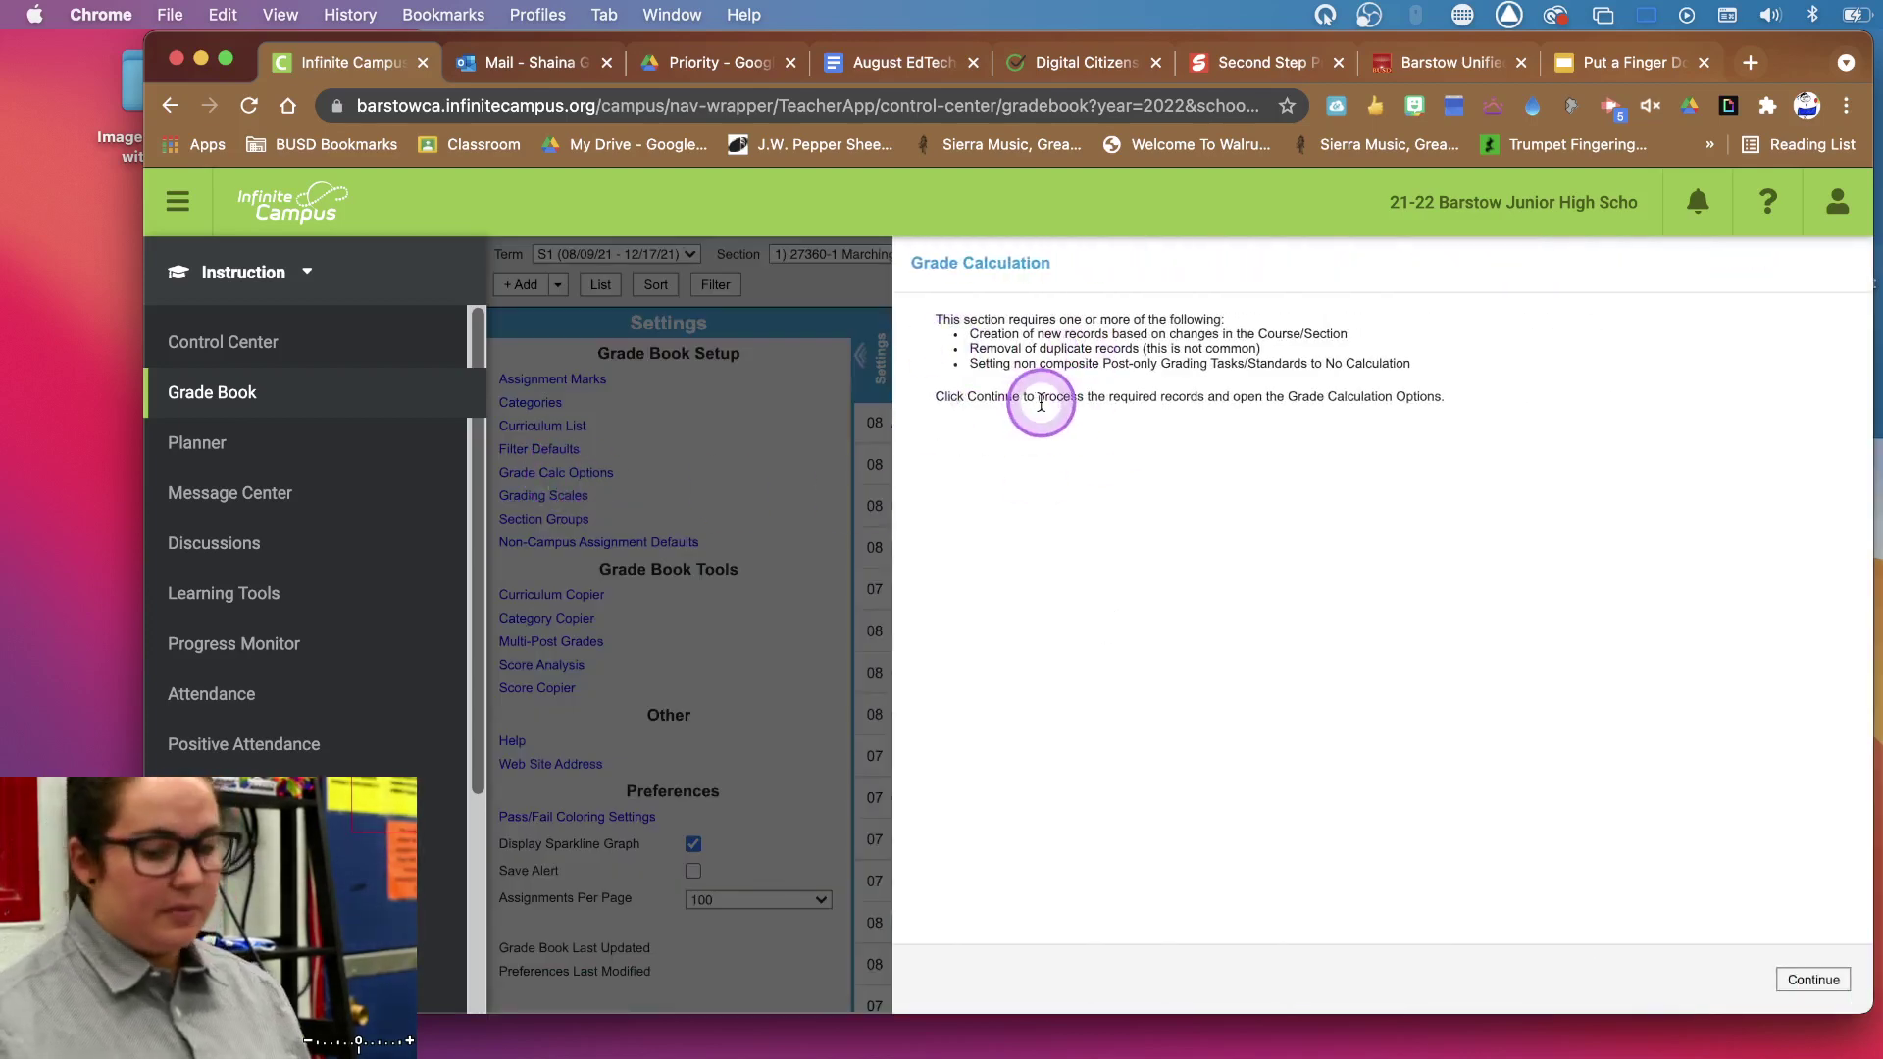
pyautogui.click(1826, 992)
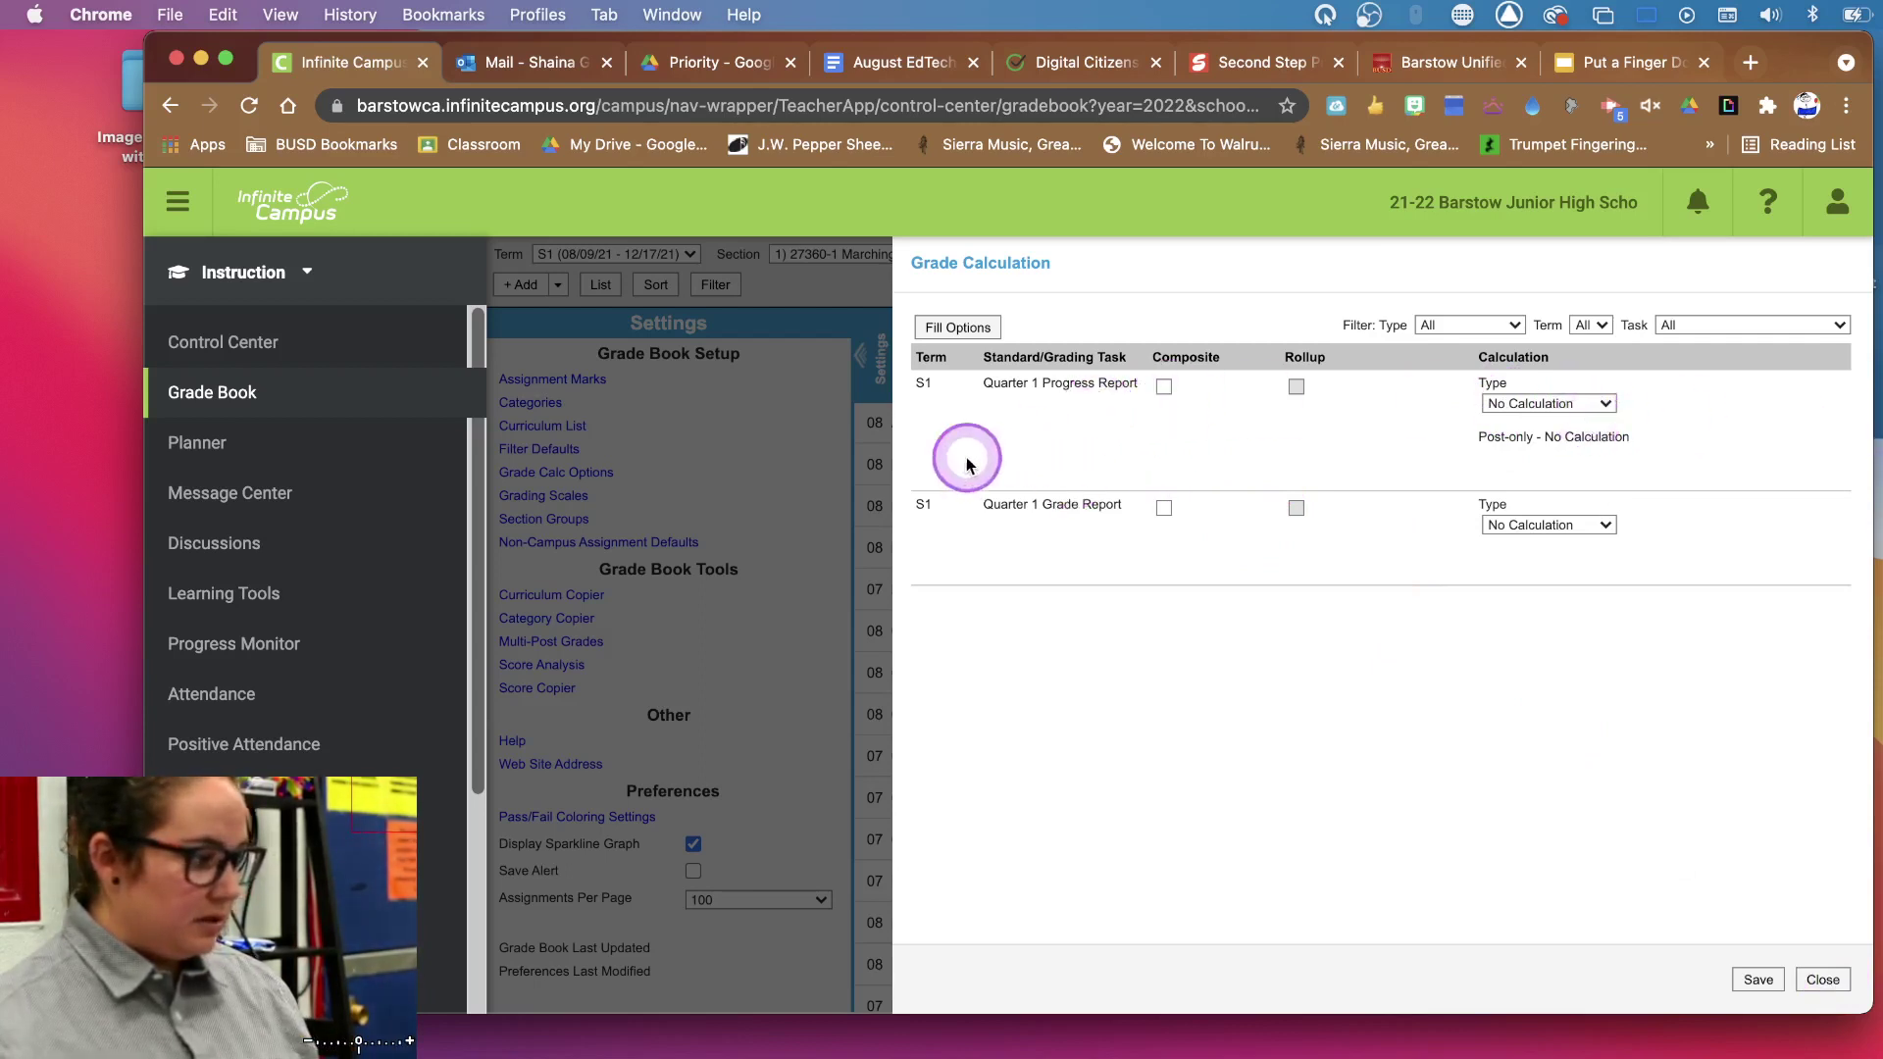
# - Set Quarter 1 Progress Report to calculate an In-Progress Grade on the Standard Scale
pyautogui.click(1577, 402)
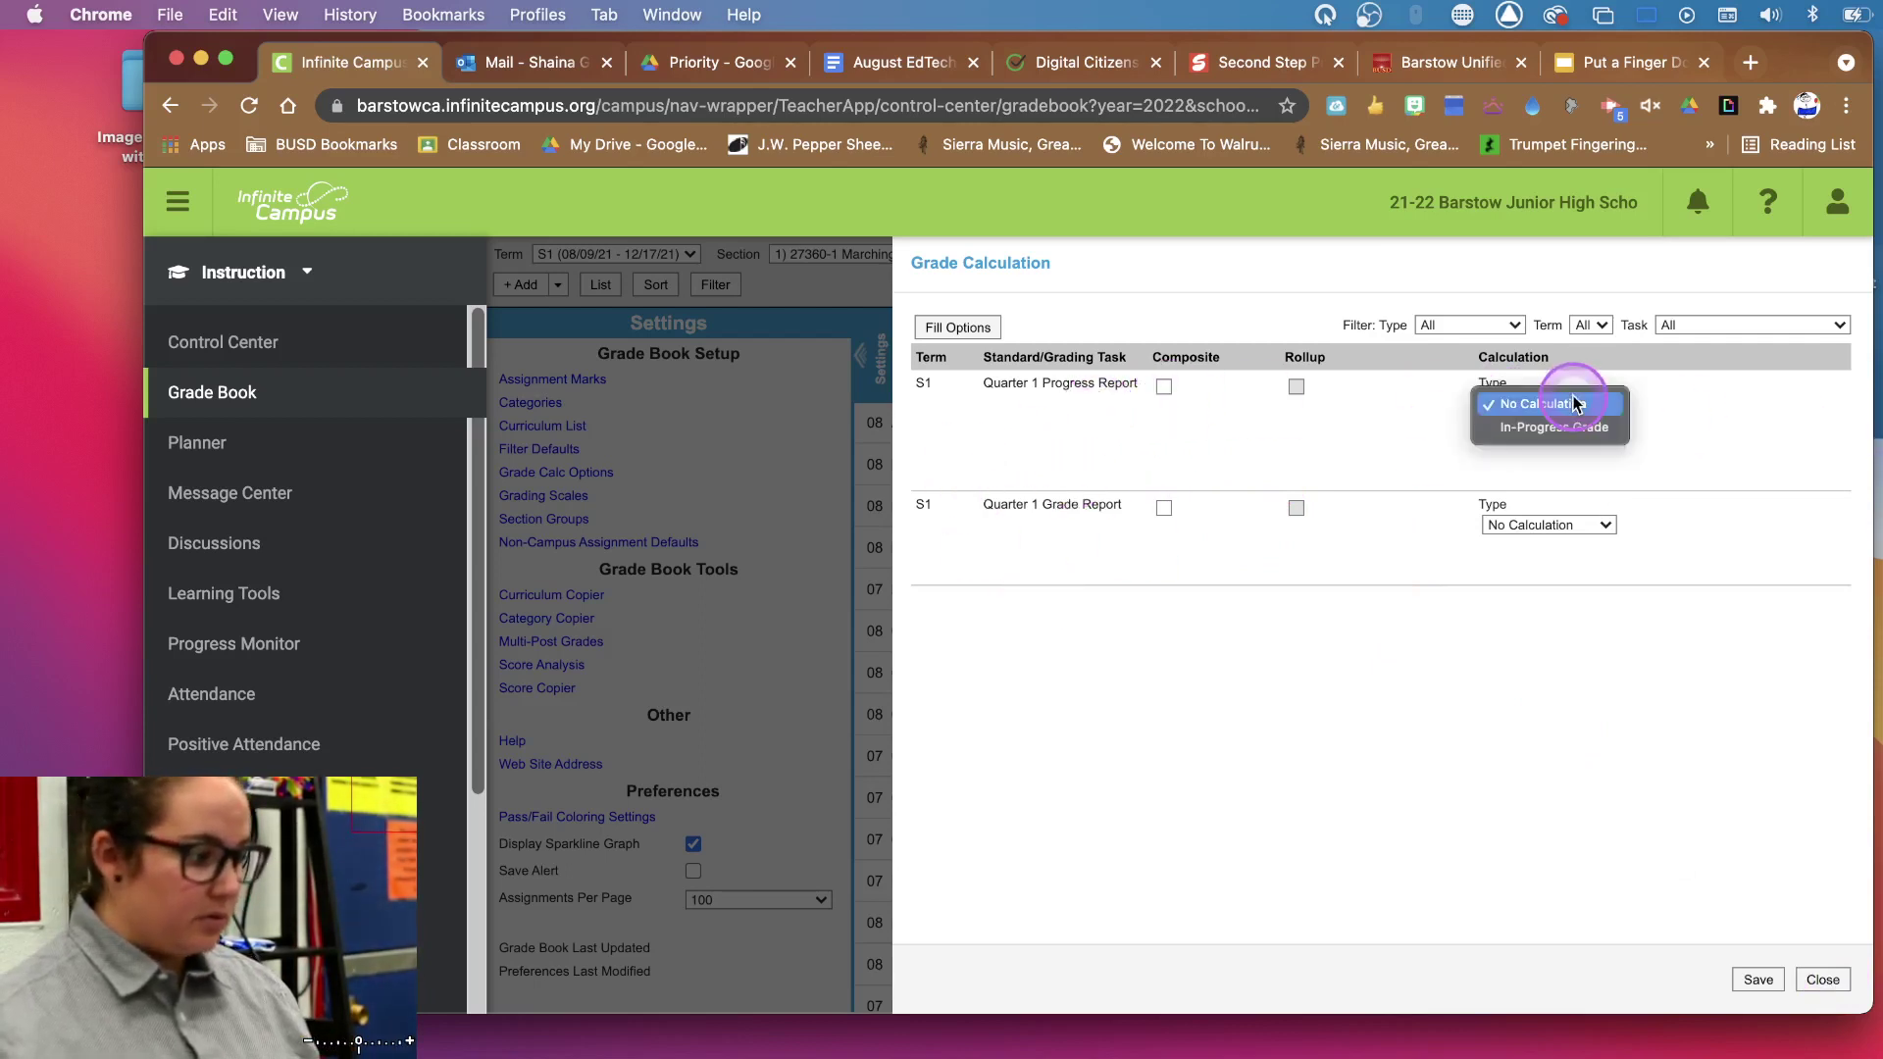
pyautogui.click(1574, 432)
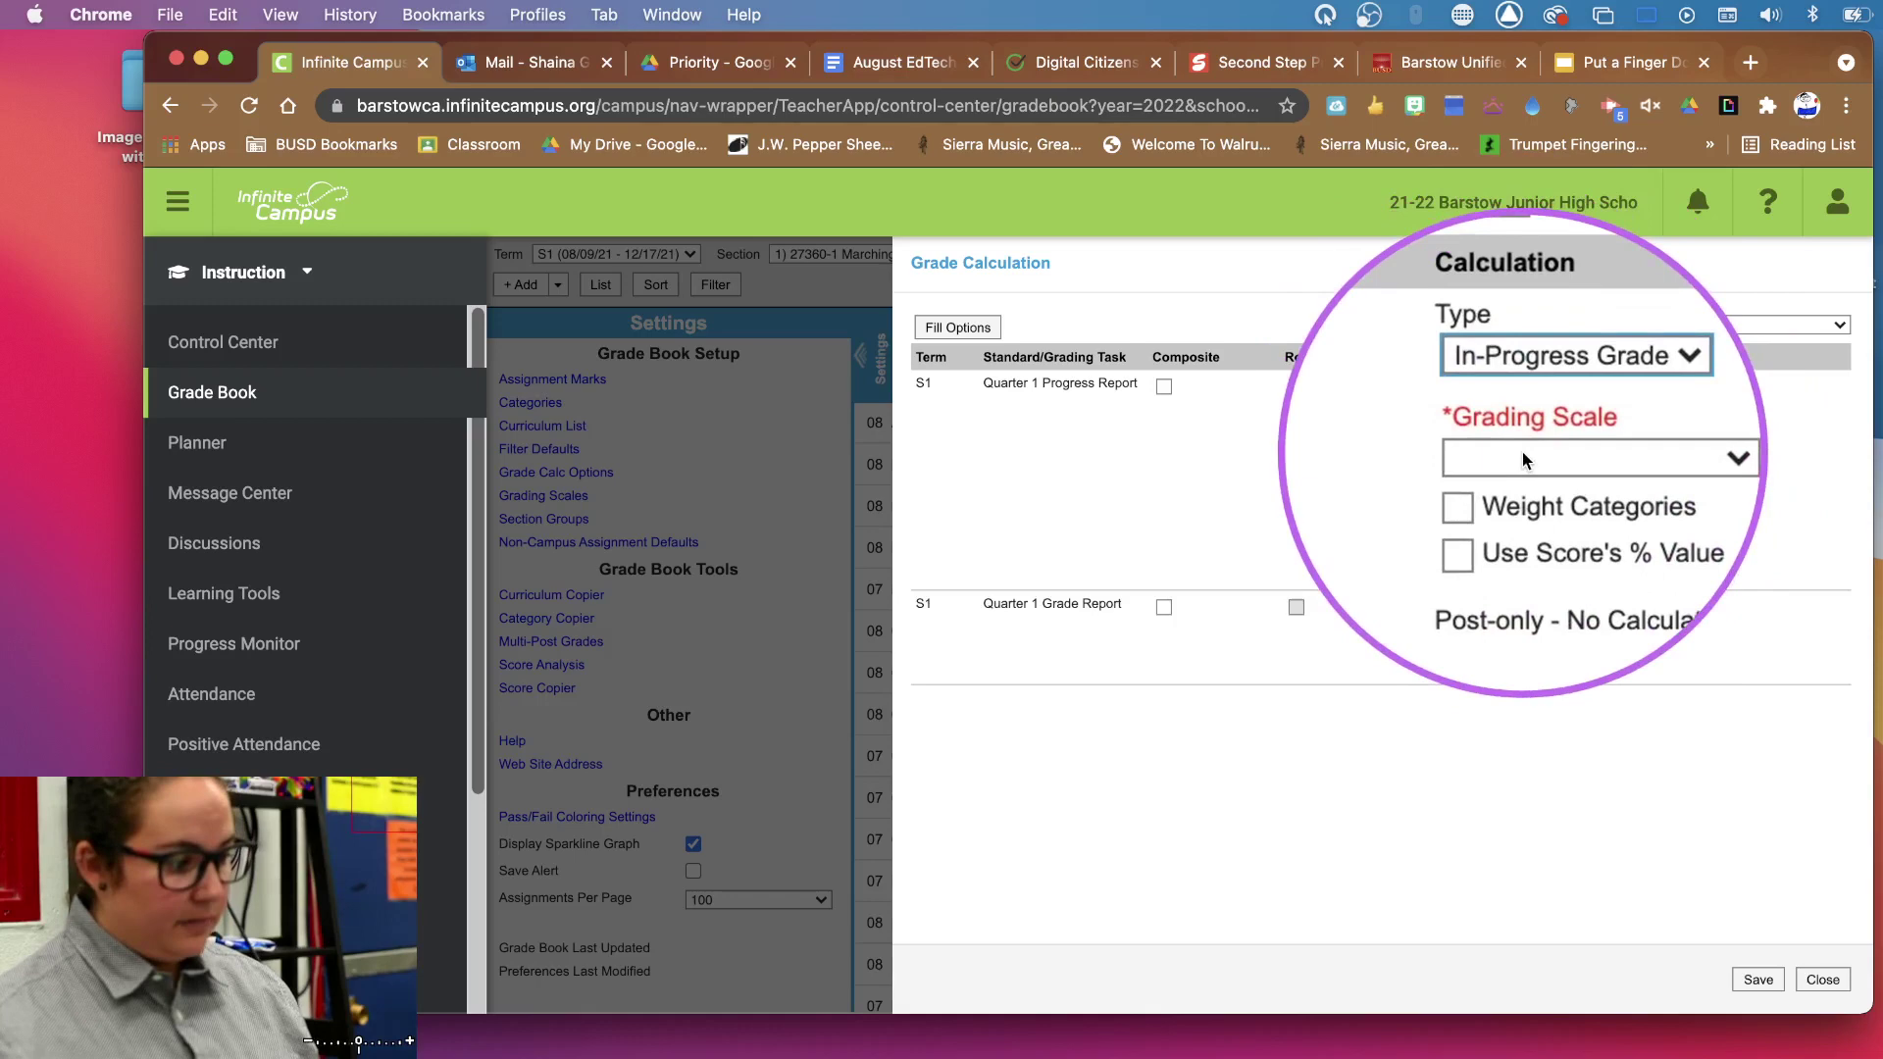
pyautogui.click(1522, 451)
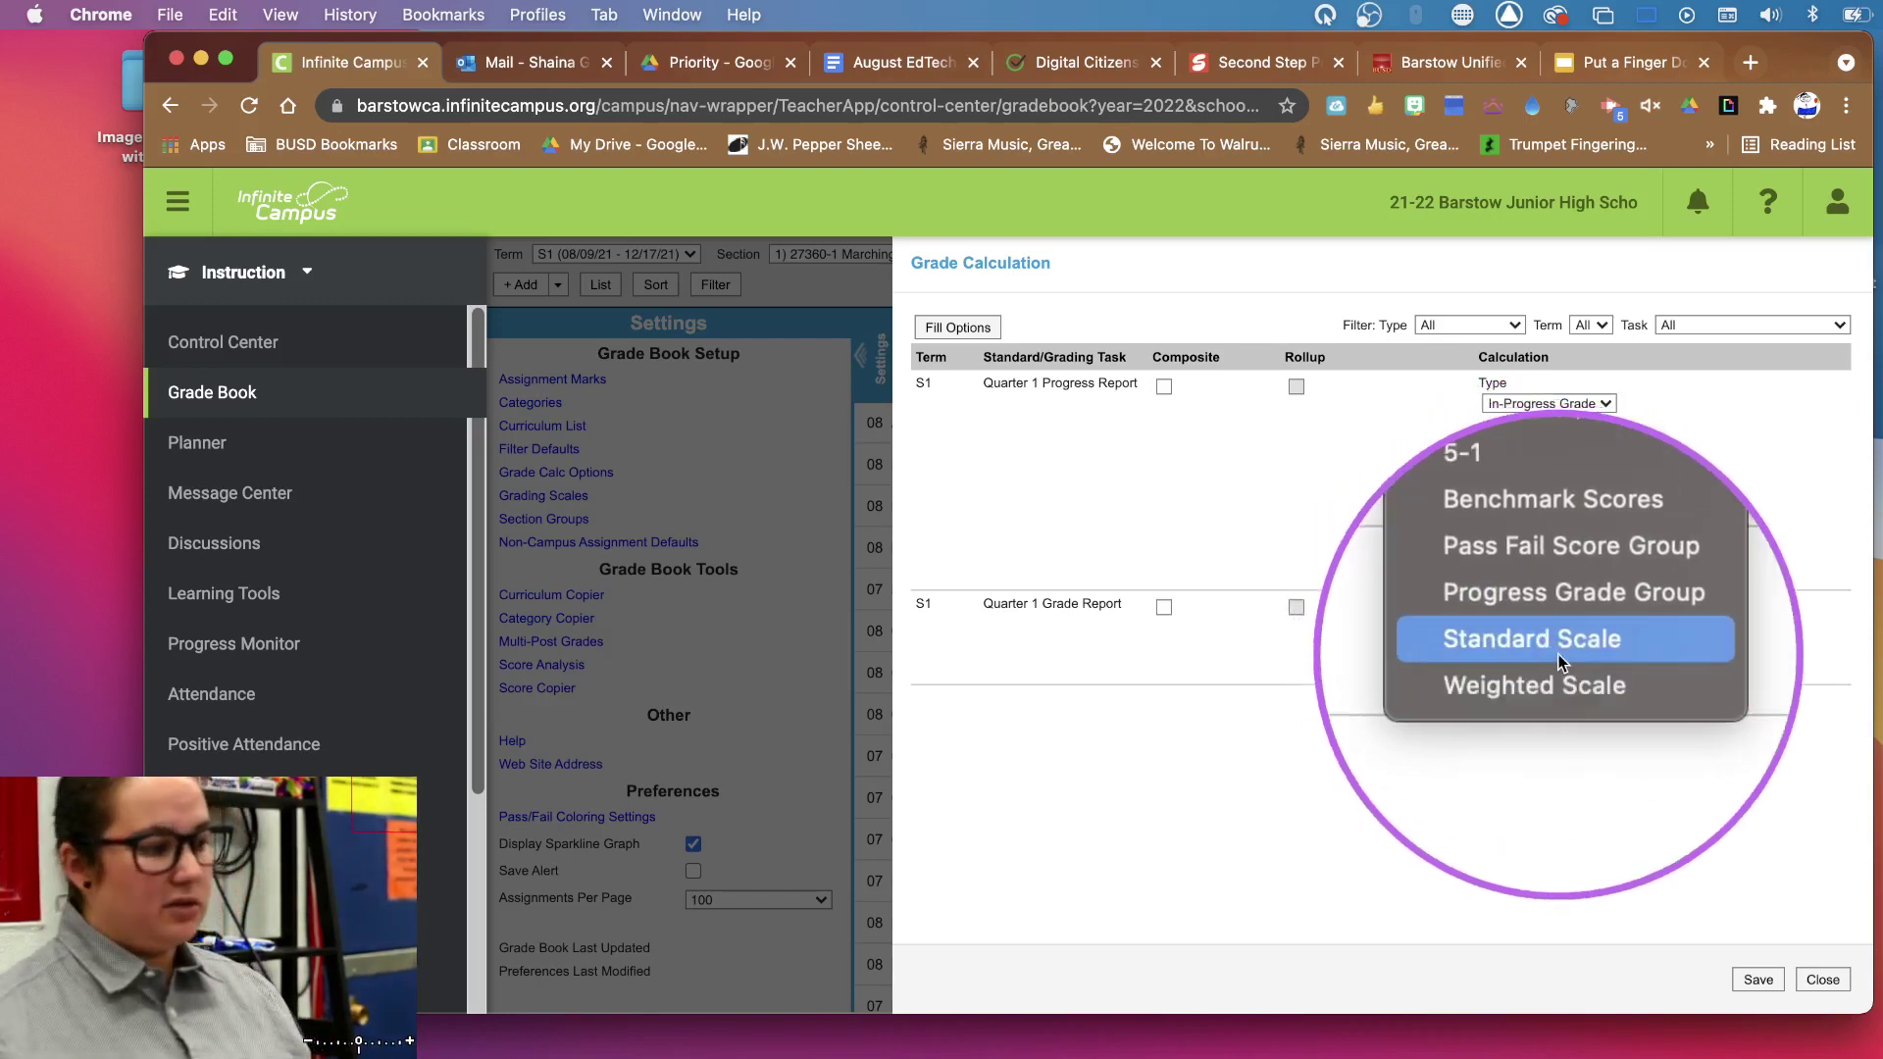
pyautogui.click(1558, 660)
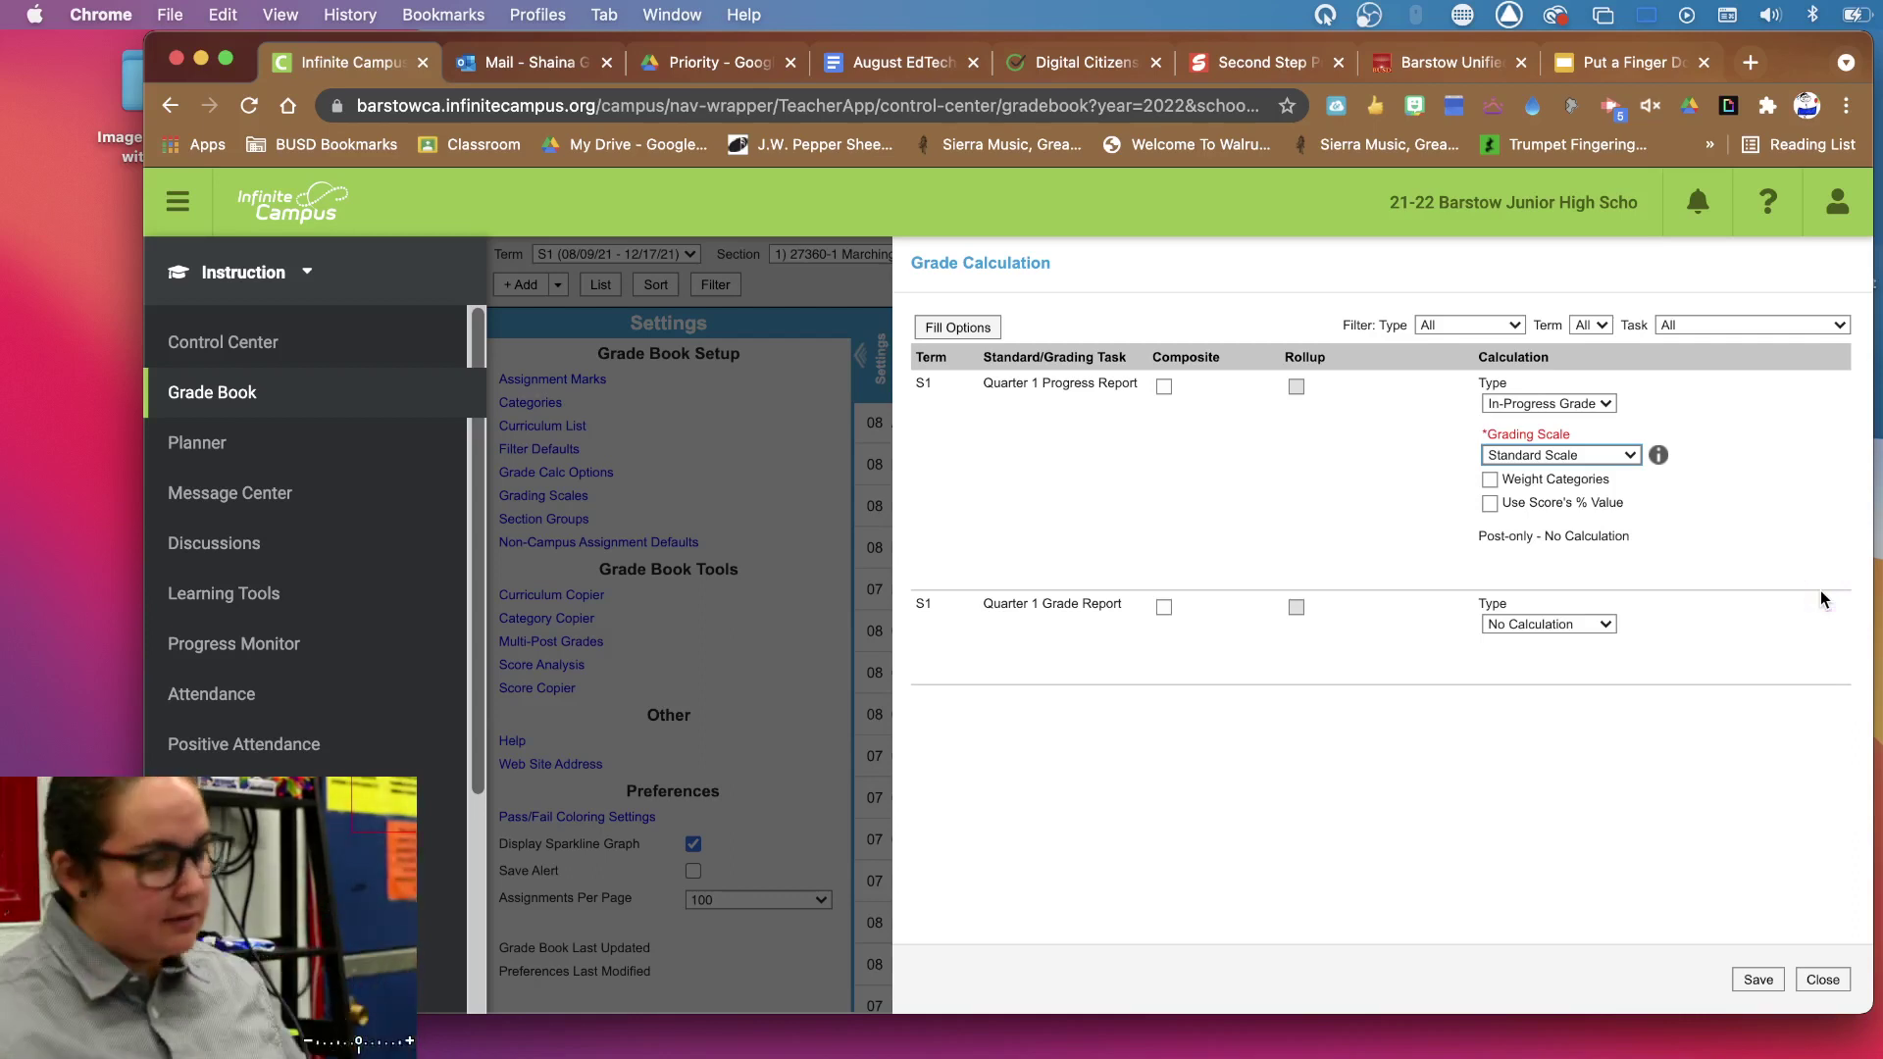
pyautogui.click(1728, 585)
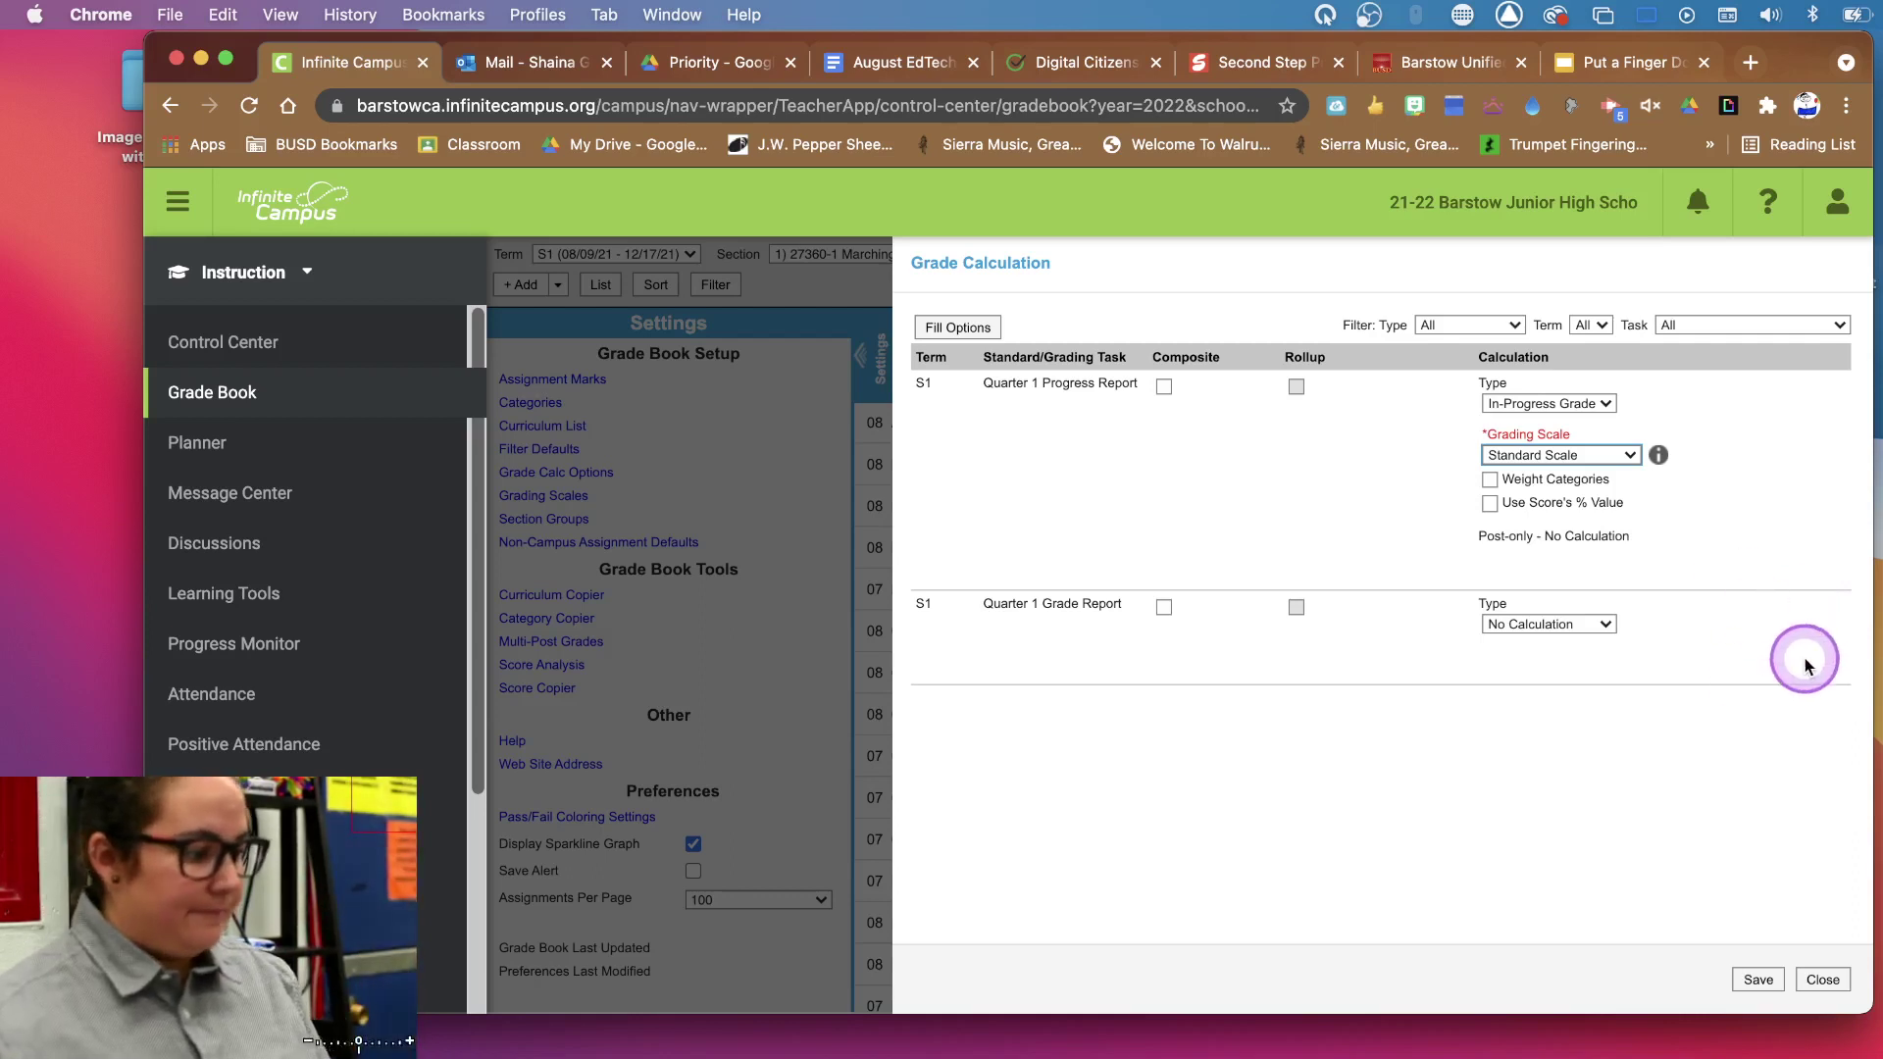
# - Set Quarter 1 Grade Report to In-Progress Grade on the Standard Scale and save
pyautogui.click(1540, 625)
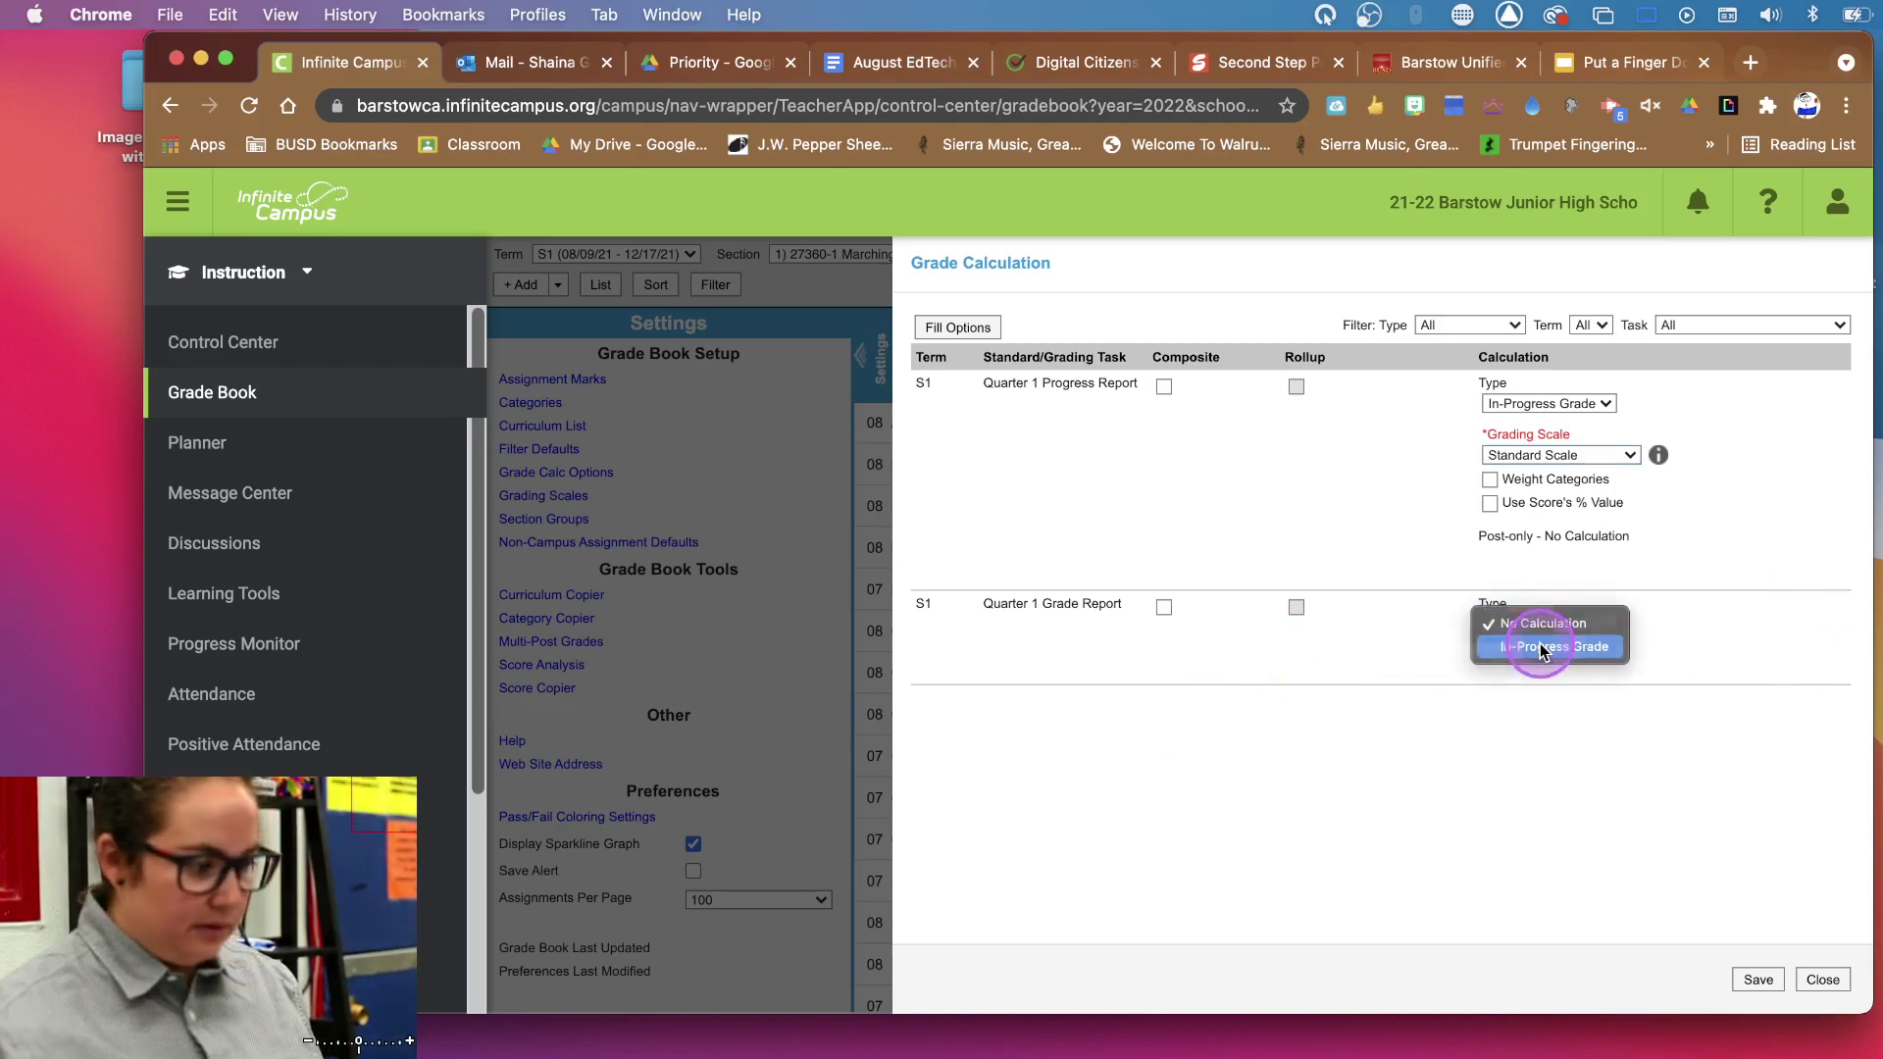
pyautogui.click(1540, 644)
pyautogui.click(1581, 680)
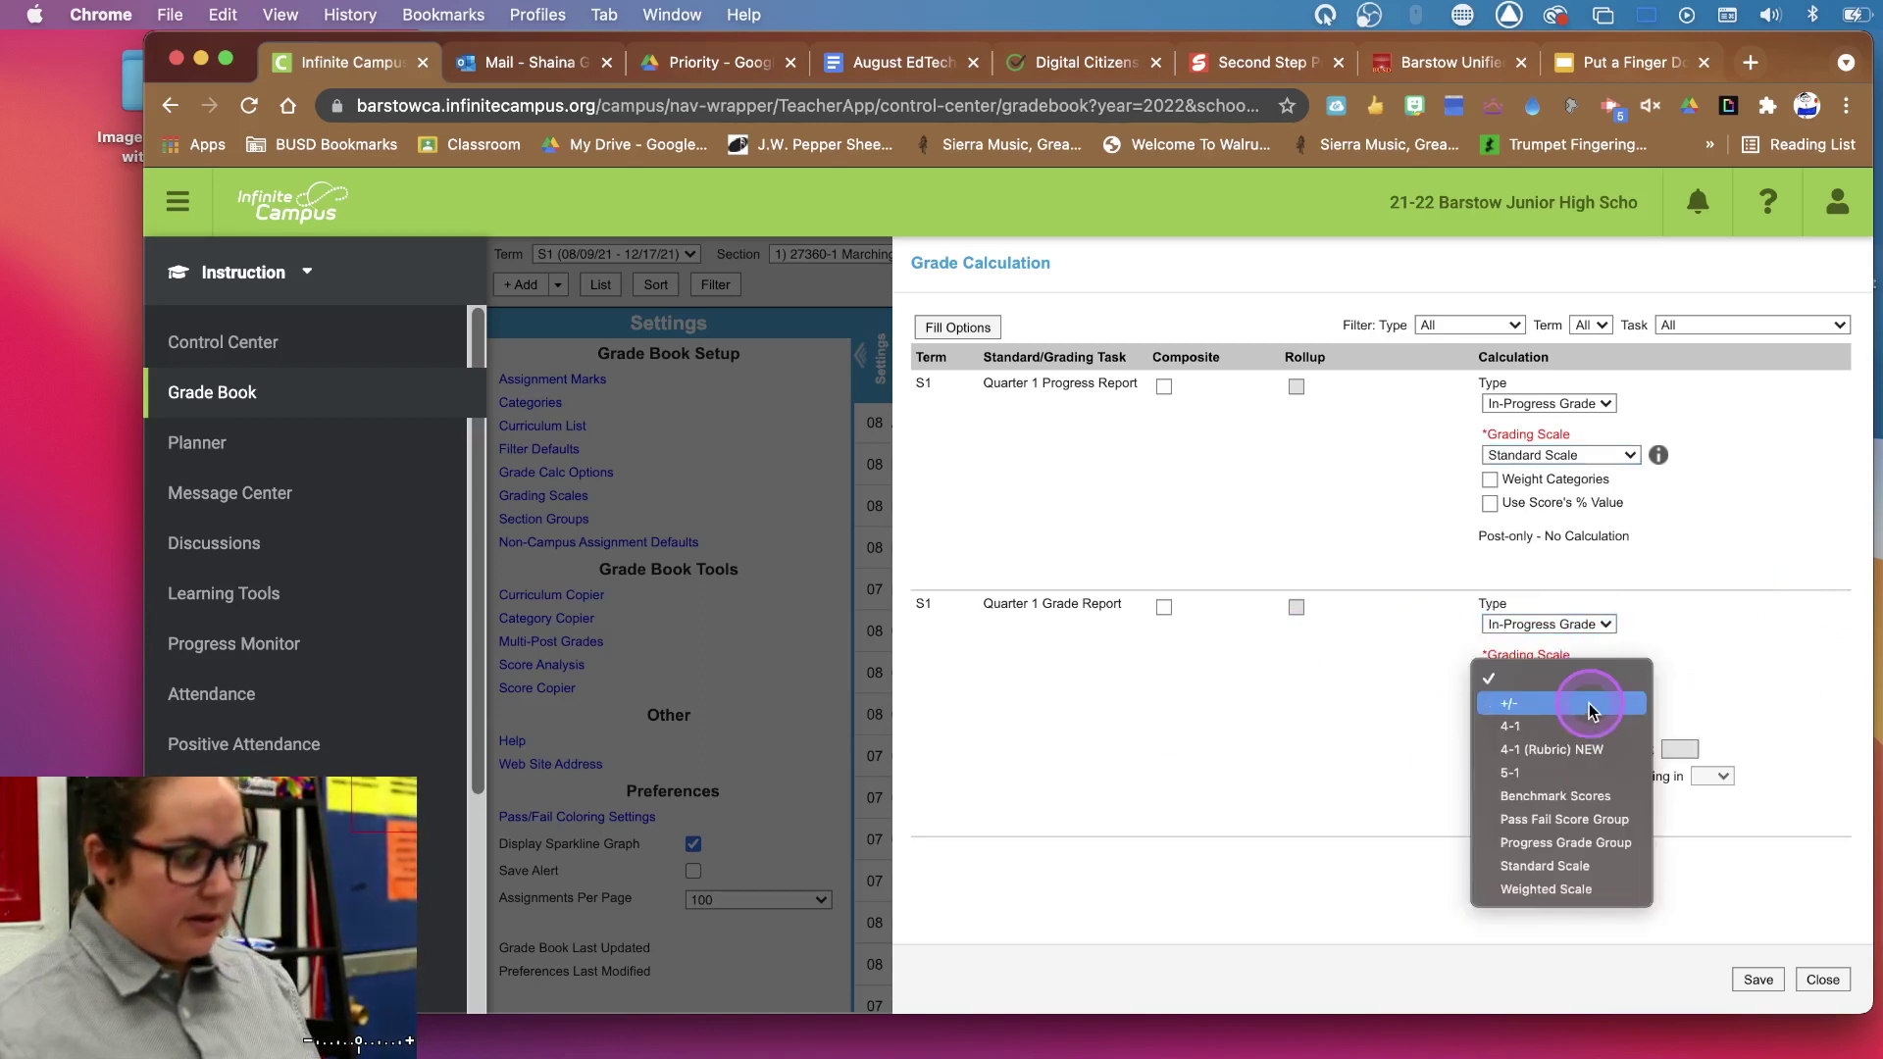
pyautogui.click(1584, 868)
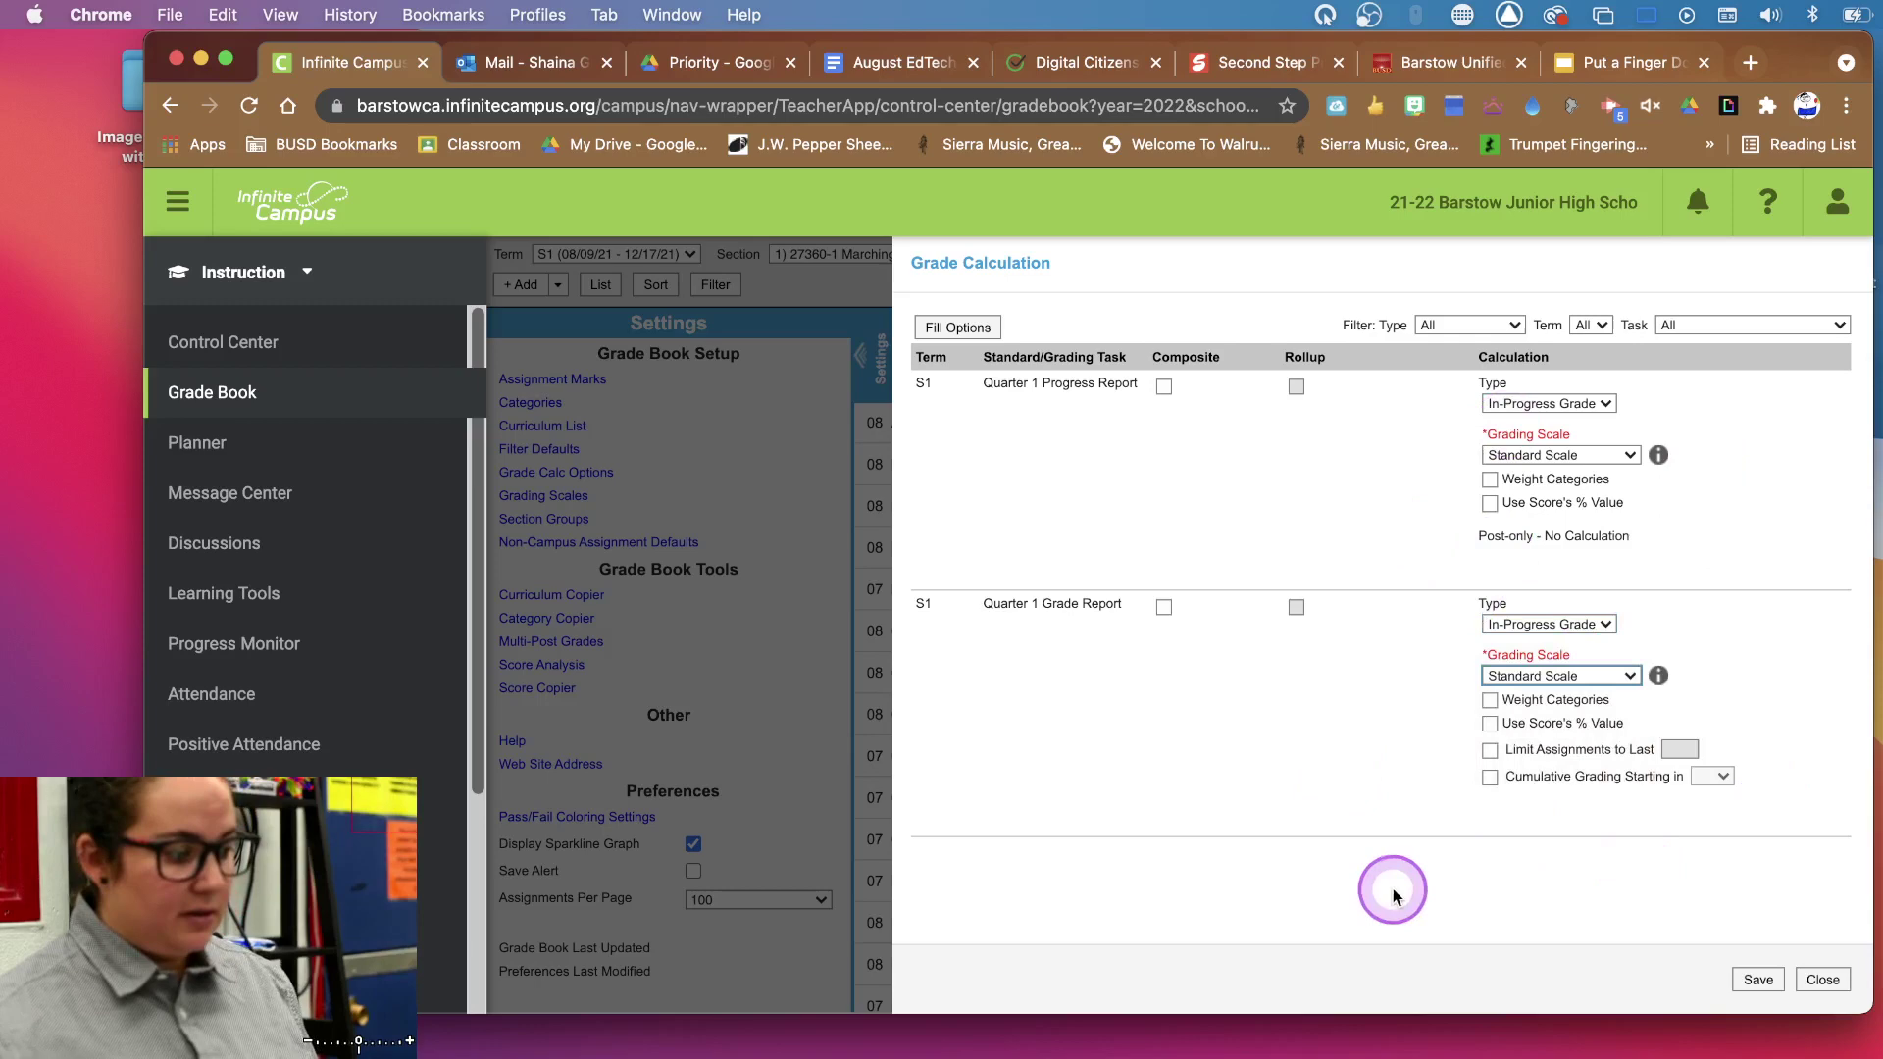
pyautogui.click(1756, 978)
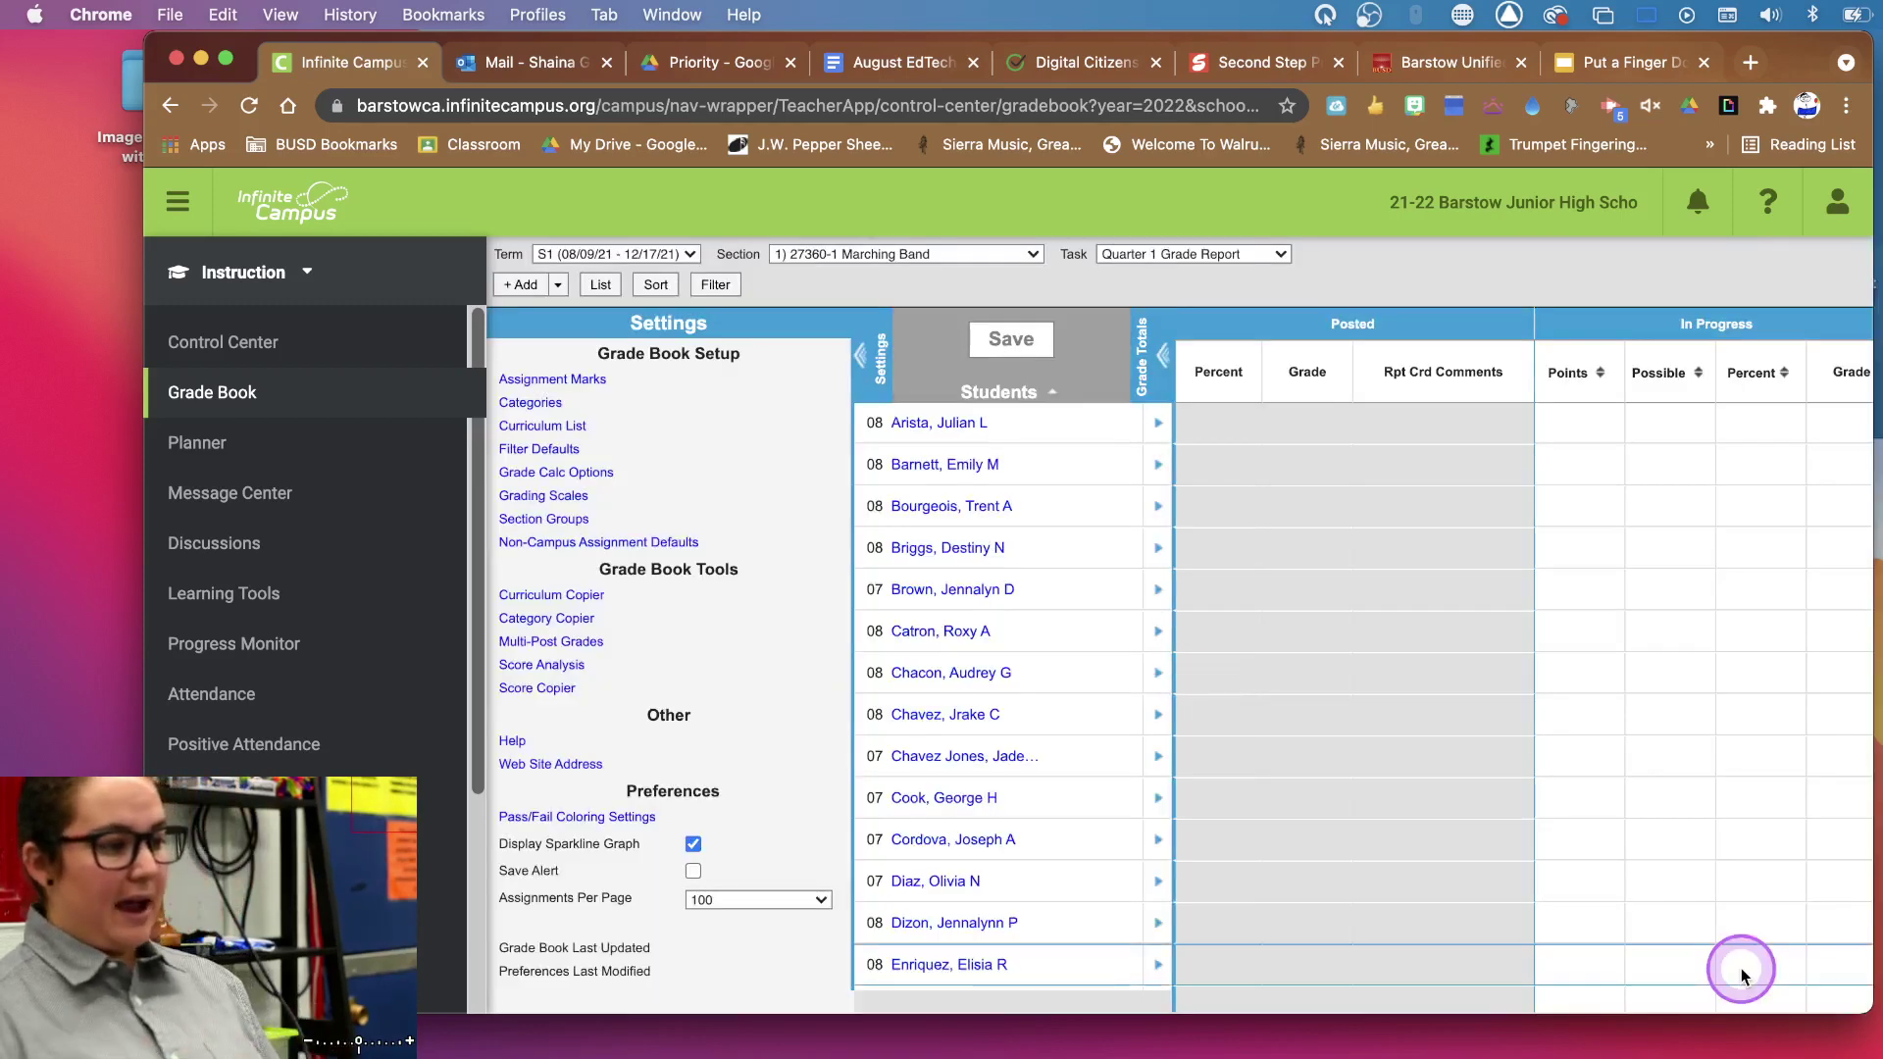
pyautogui.click(1644, 553)
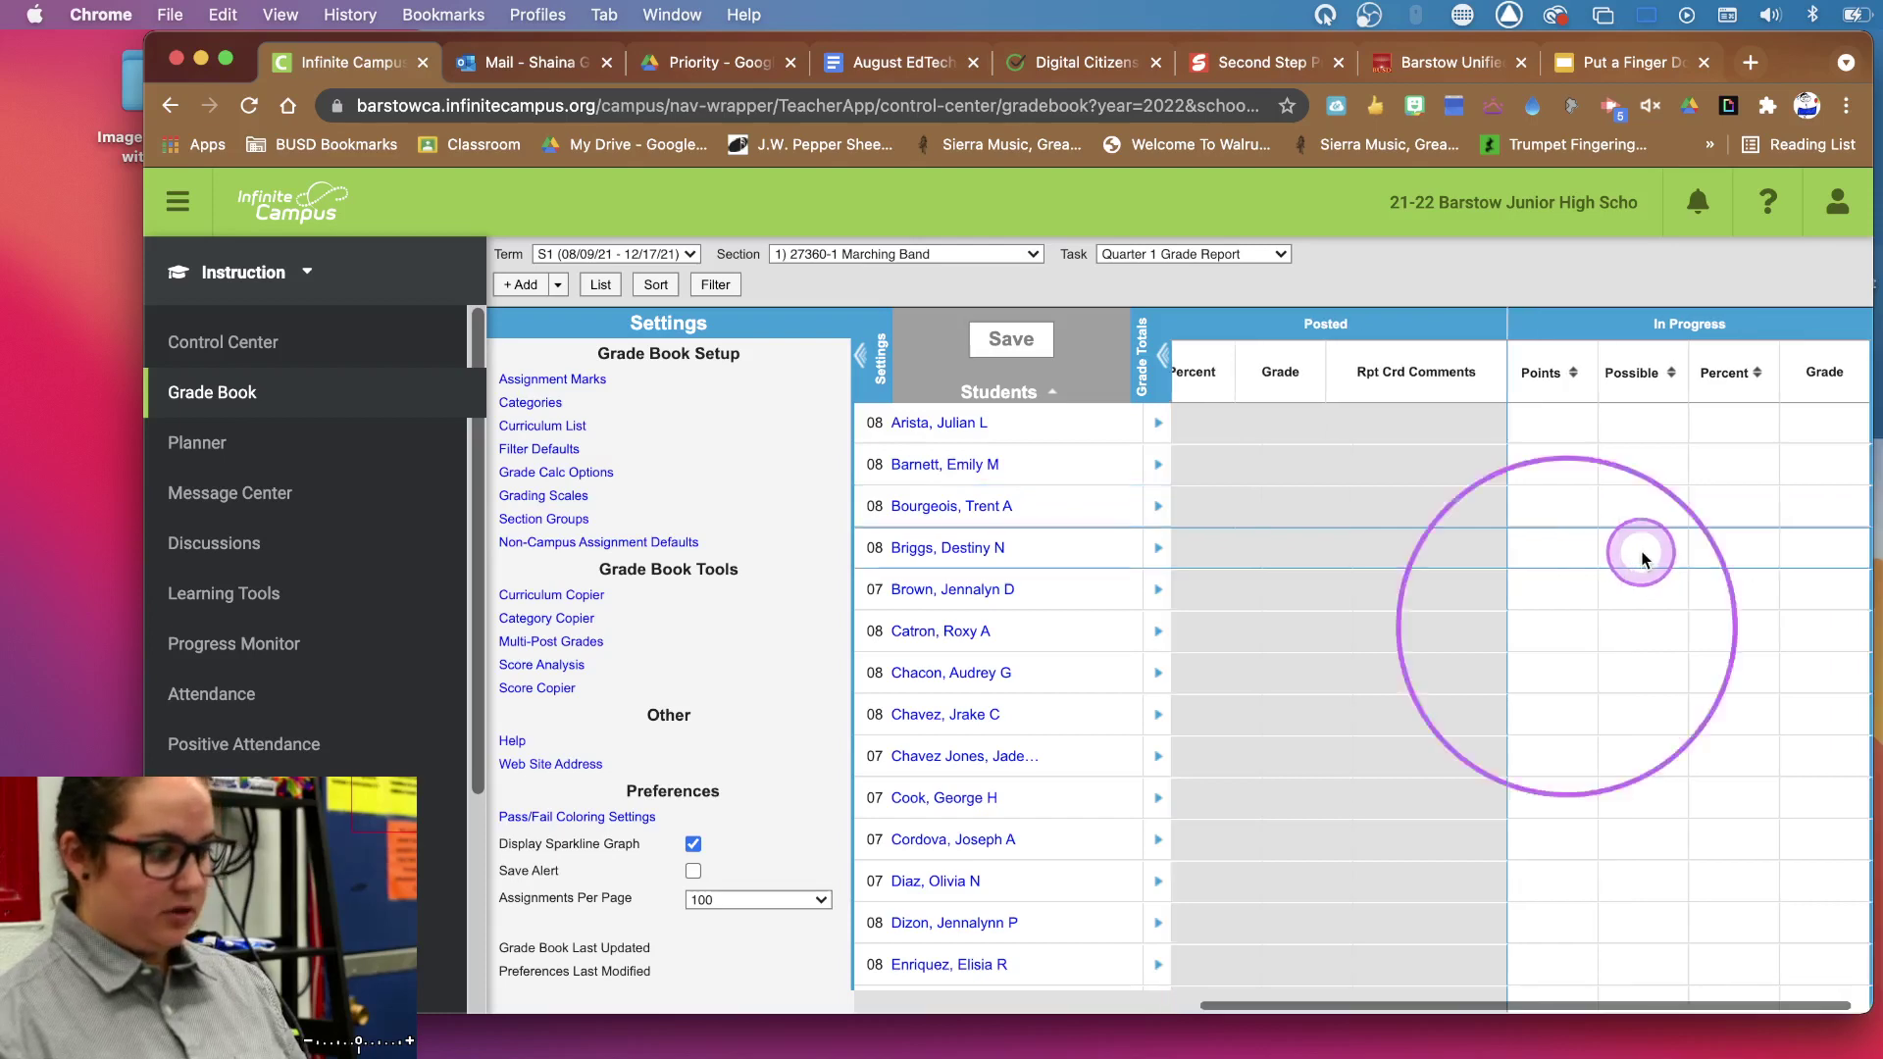
pyautogui.moveTo(1681, 336)
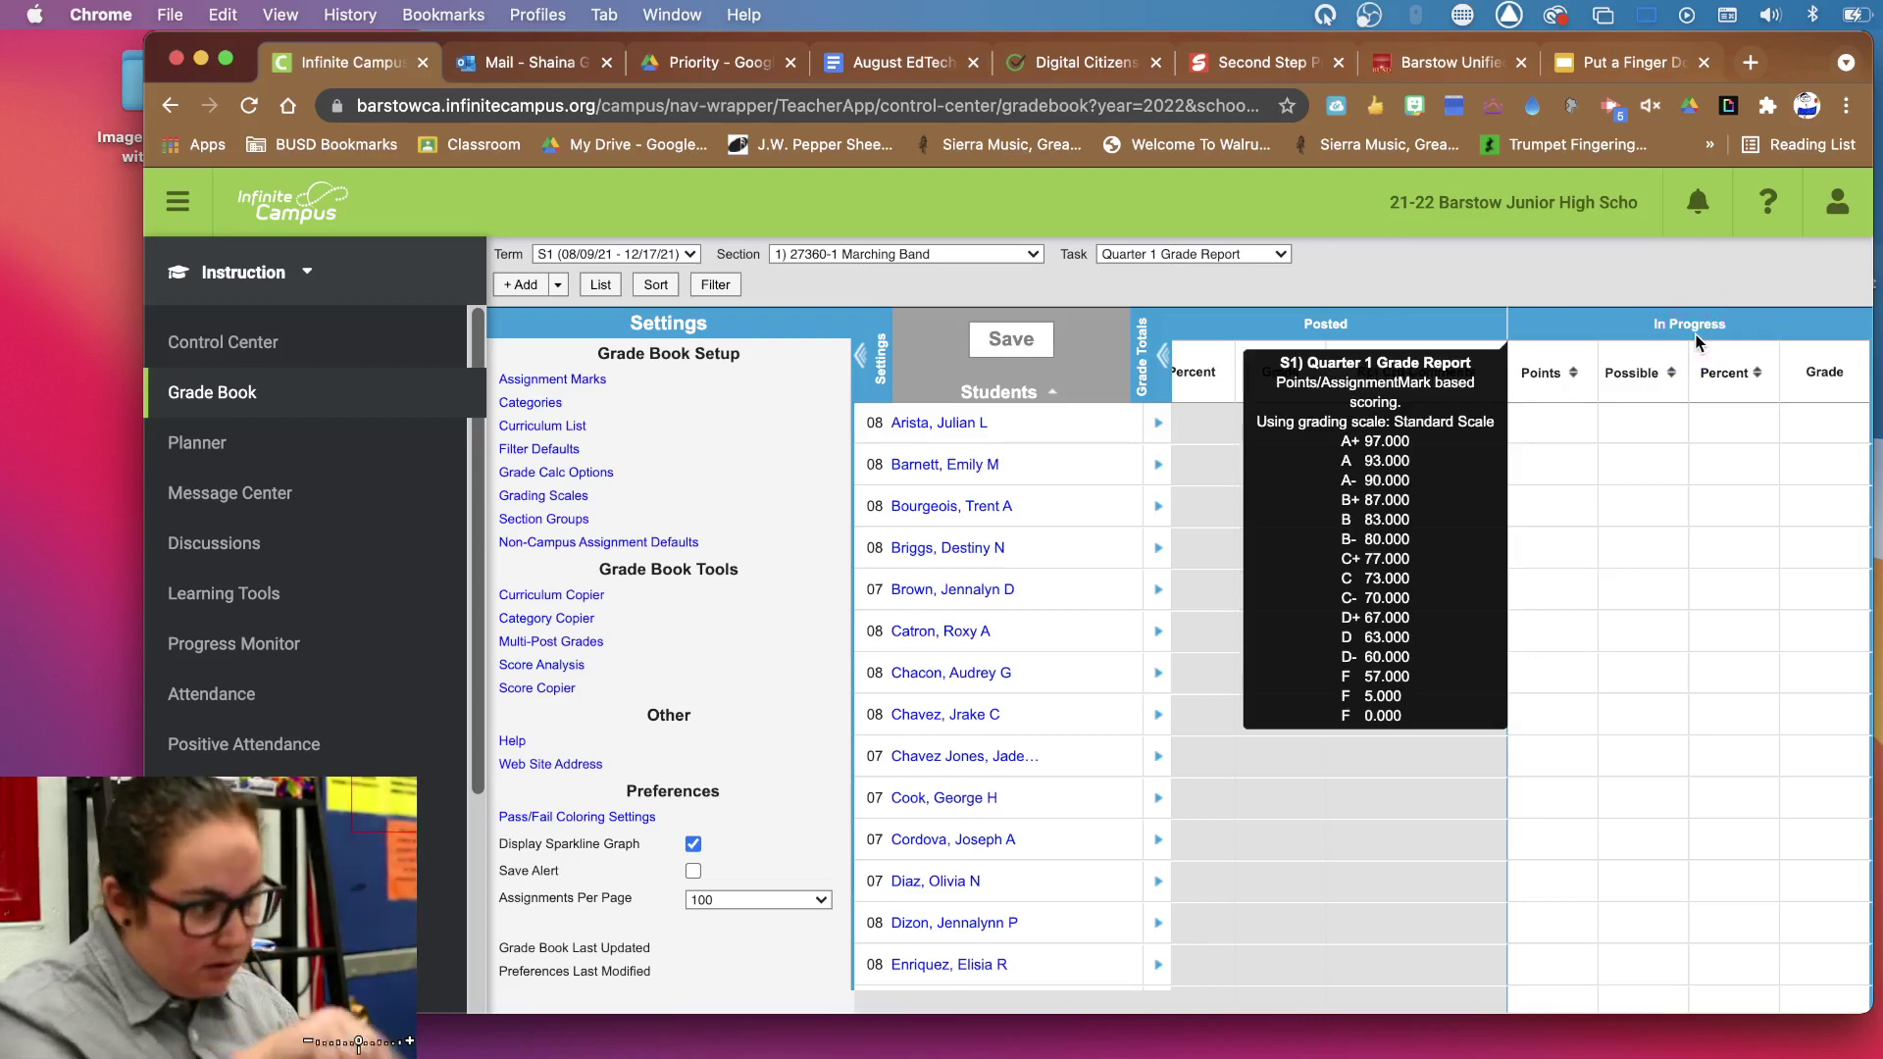
# - Change the Progress Report and Grade Report grading scales to Weighted Scale and save
pyautogui.click(529, 475)
pyautogui.click(1584, 459)
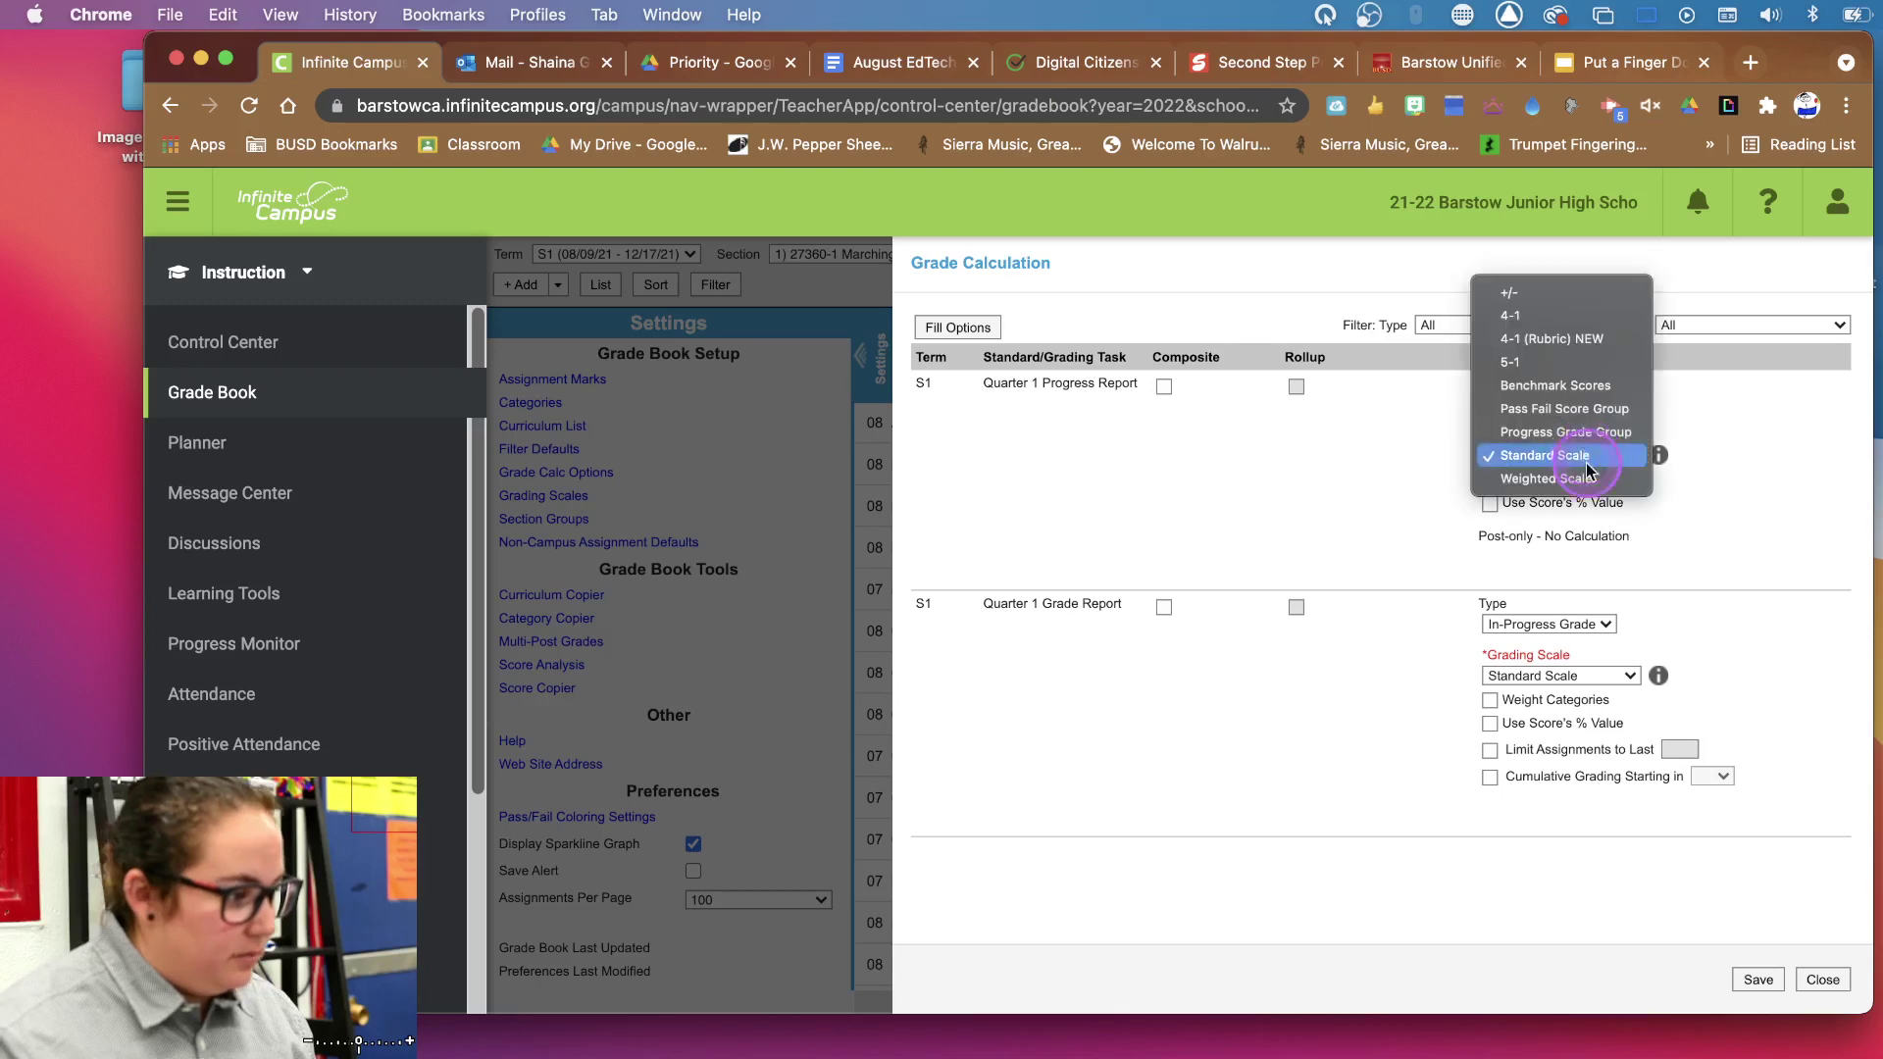
pyautogui.click(1535, 477)
pyautogui.click(1609, 675)
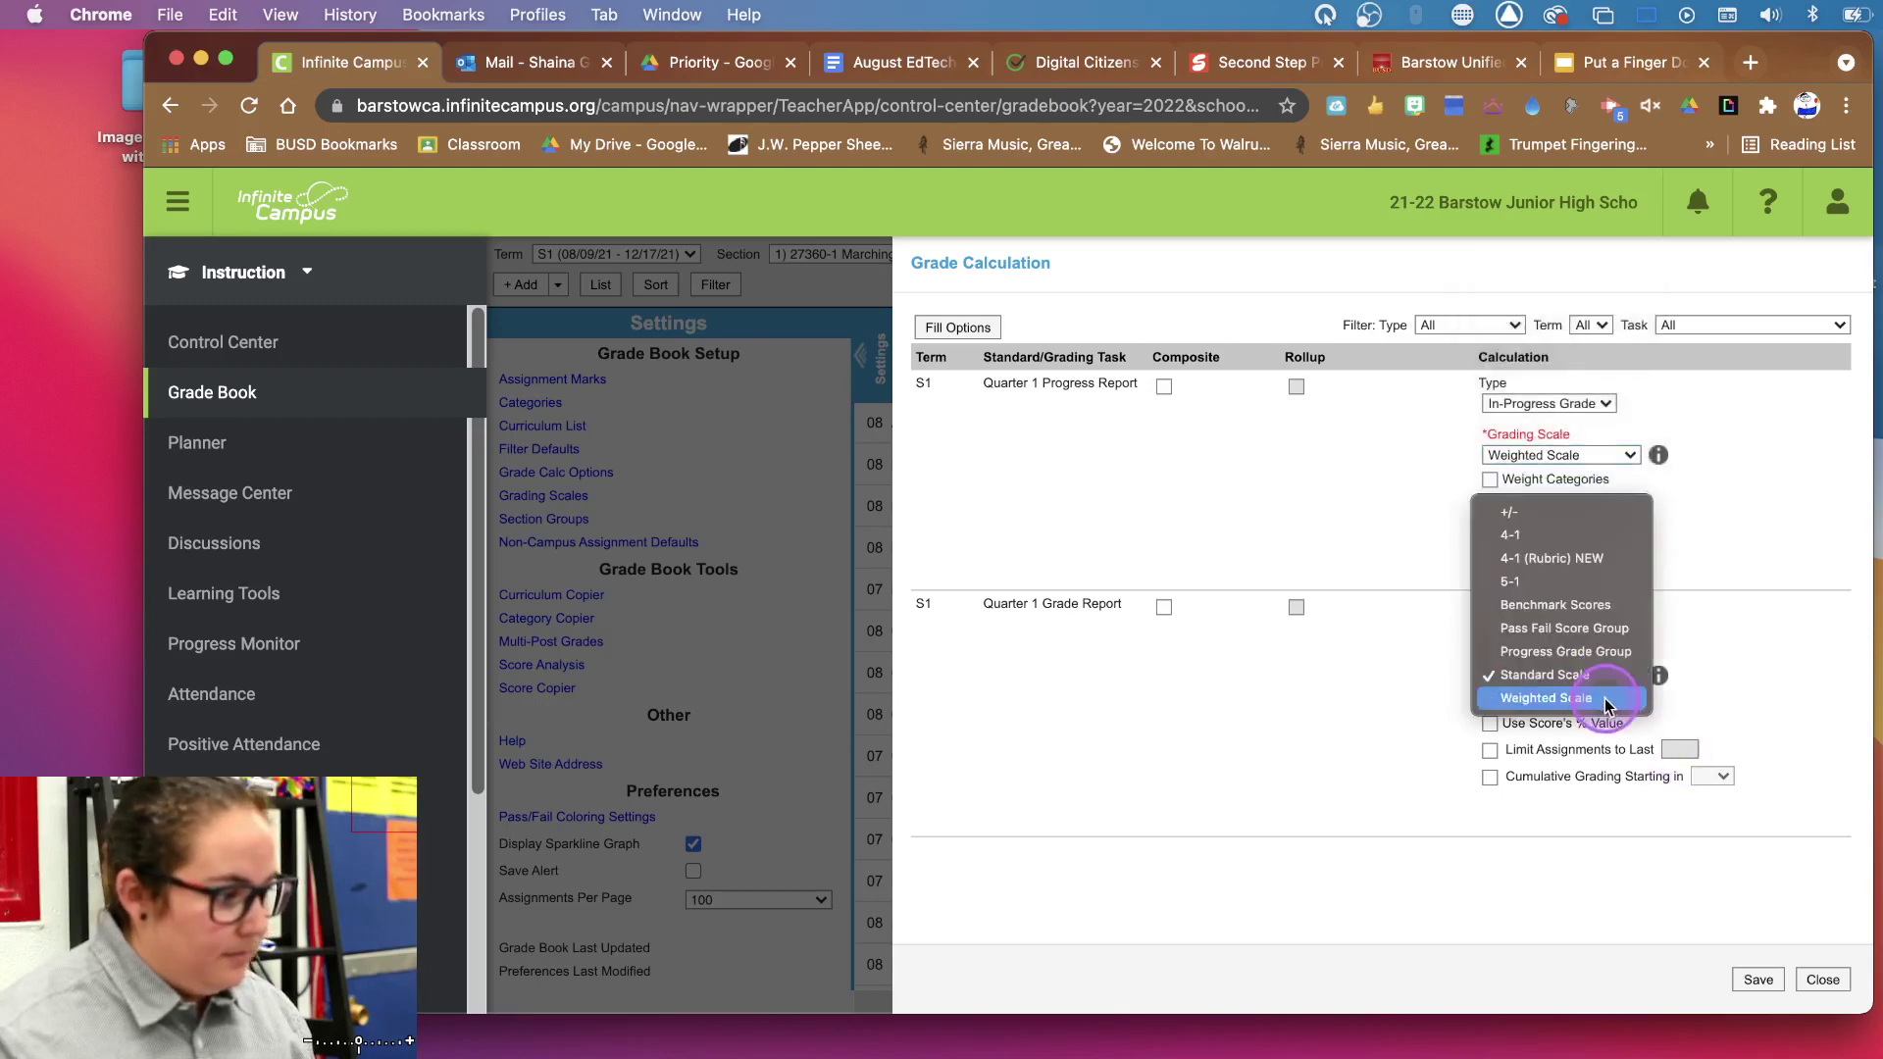
pyautogui.click(1797, 927)
pyautogui.click(1764, 986)
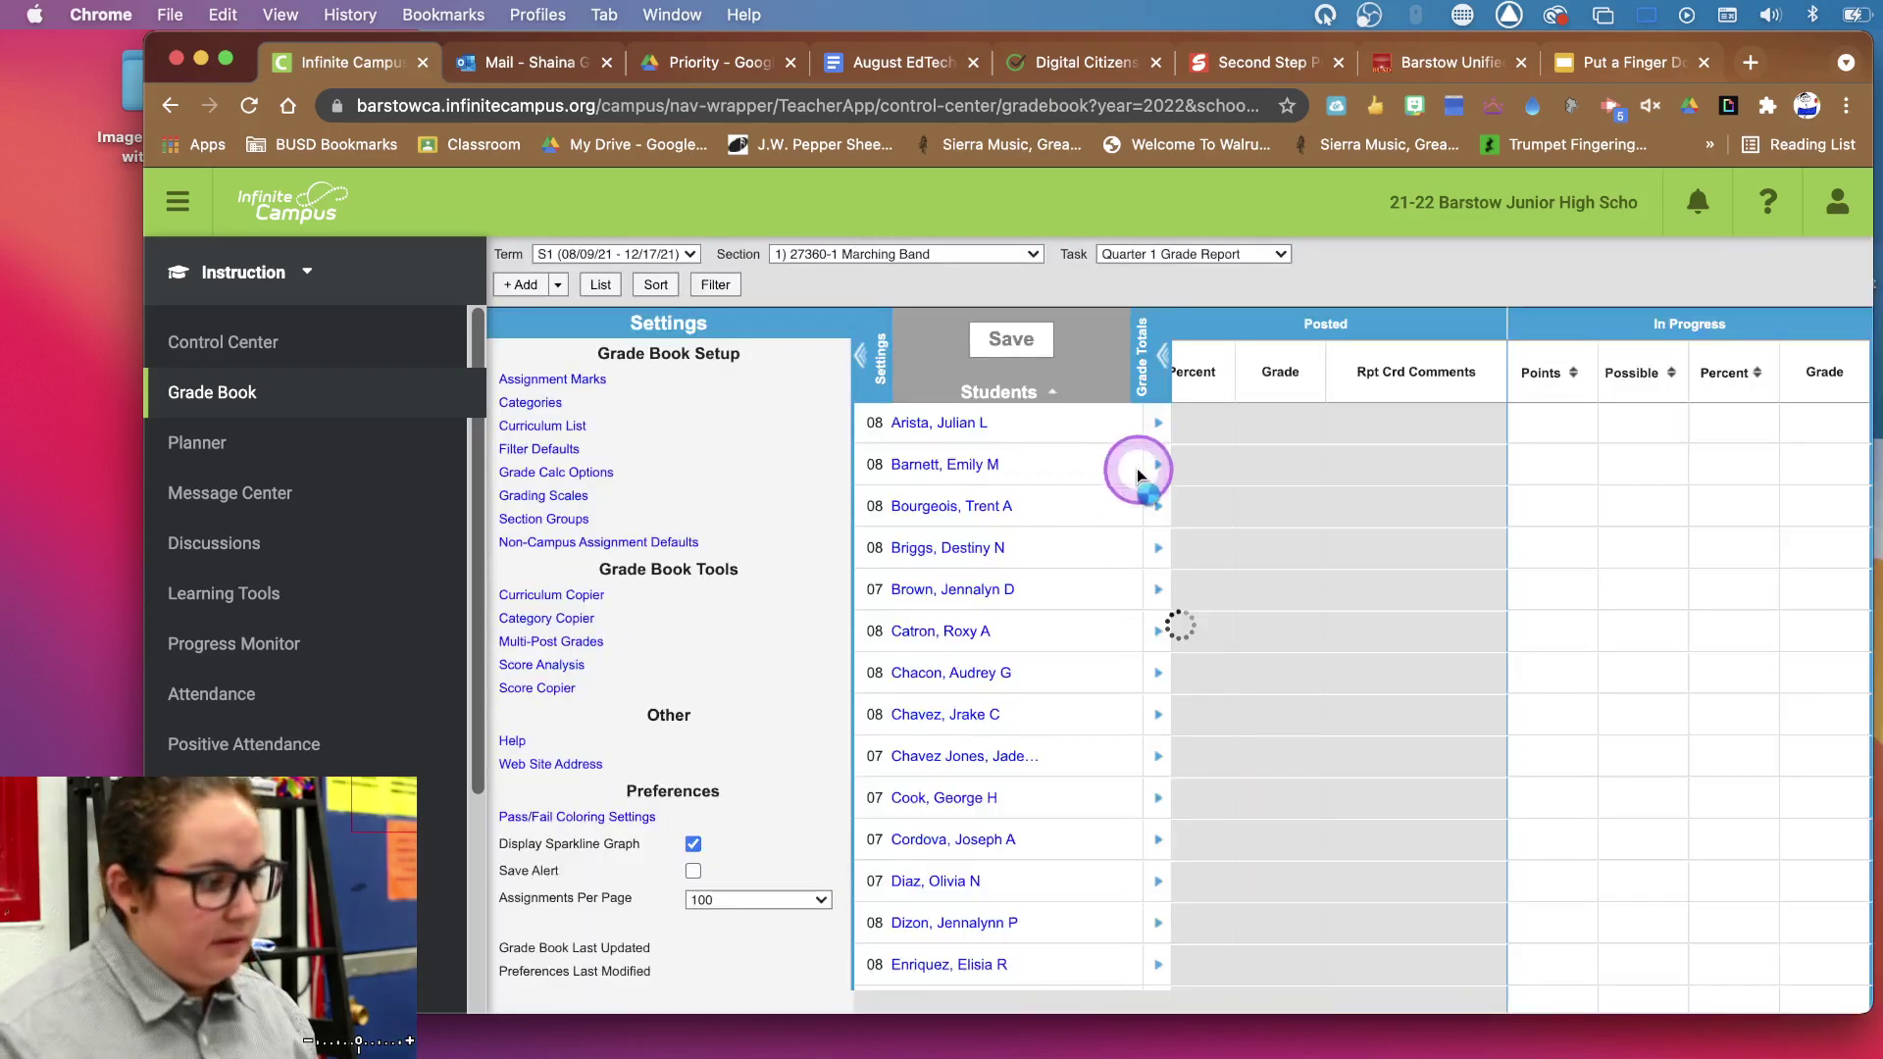
pyautogui.click(1672, 316)
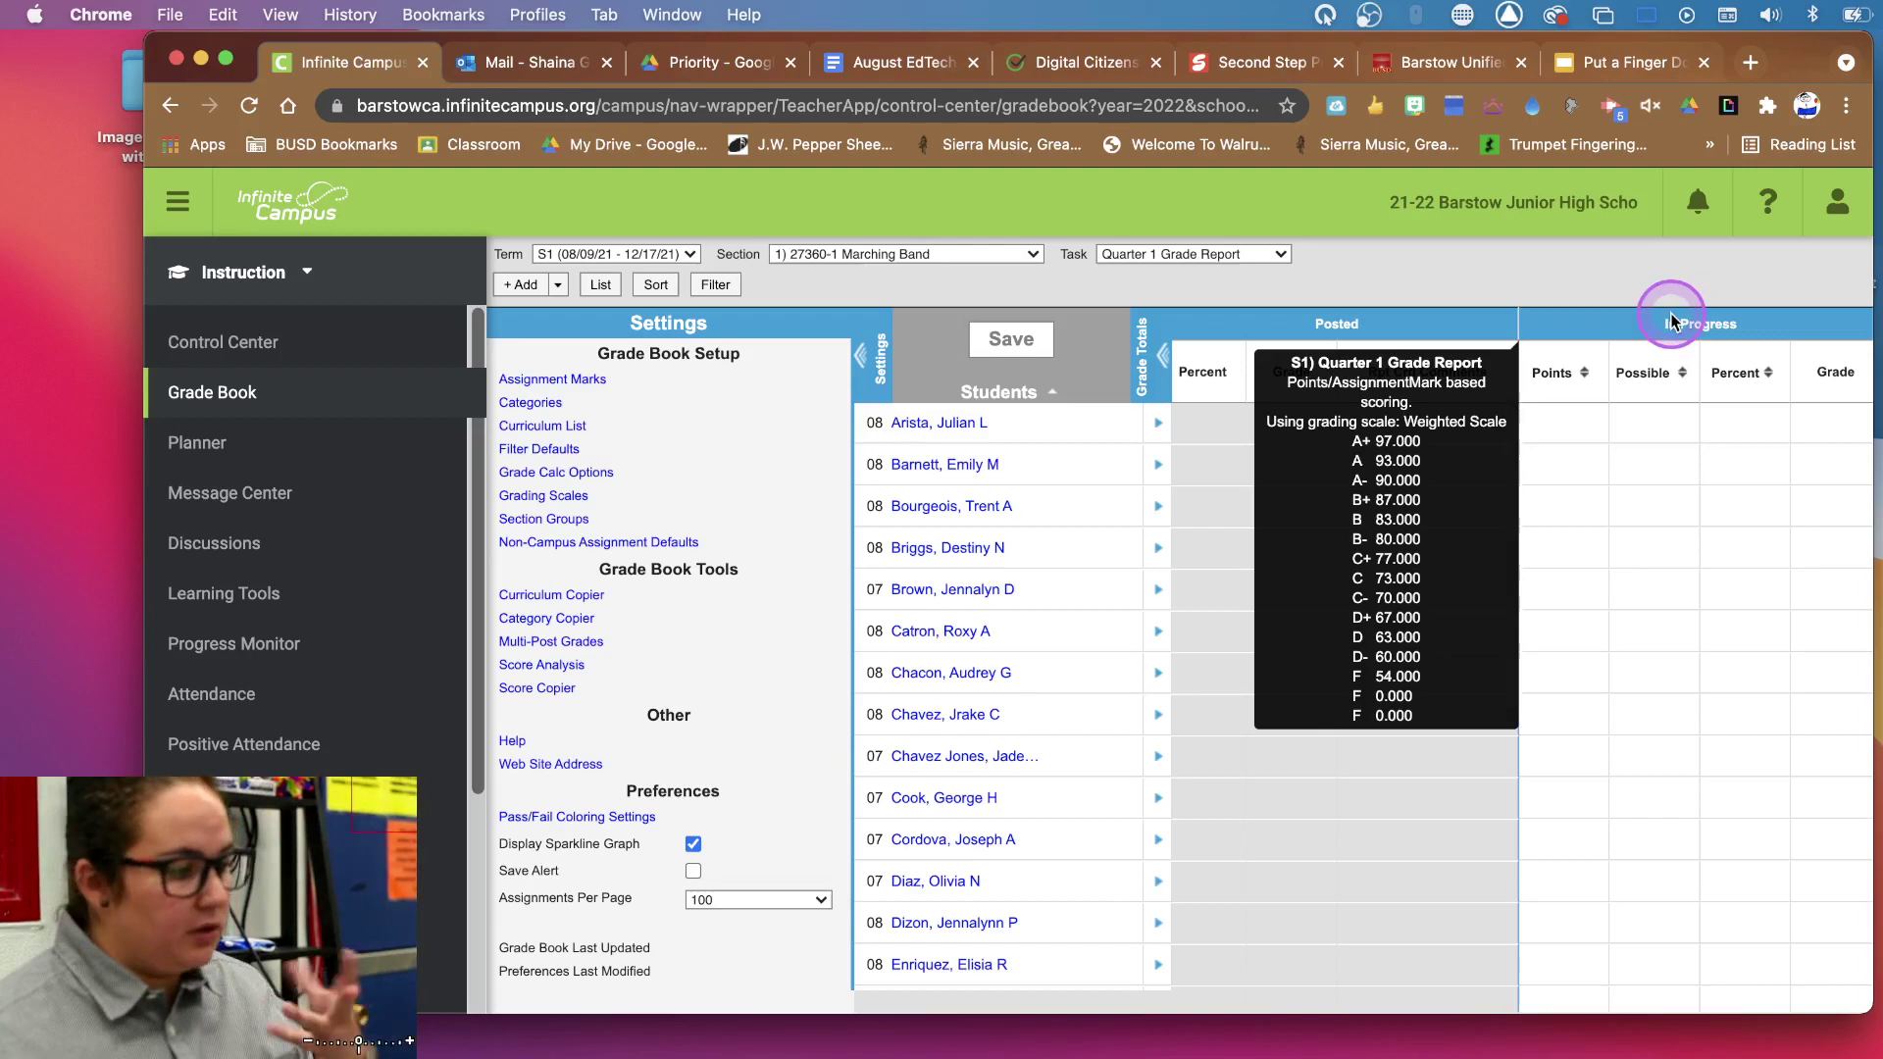
# - Return the Progress Report and Grade Report grading scales to Standard Scale and save
pyautogui.click(556, 472)
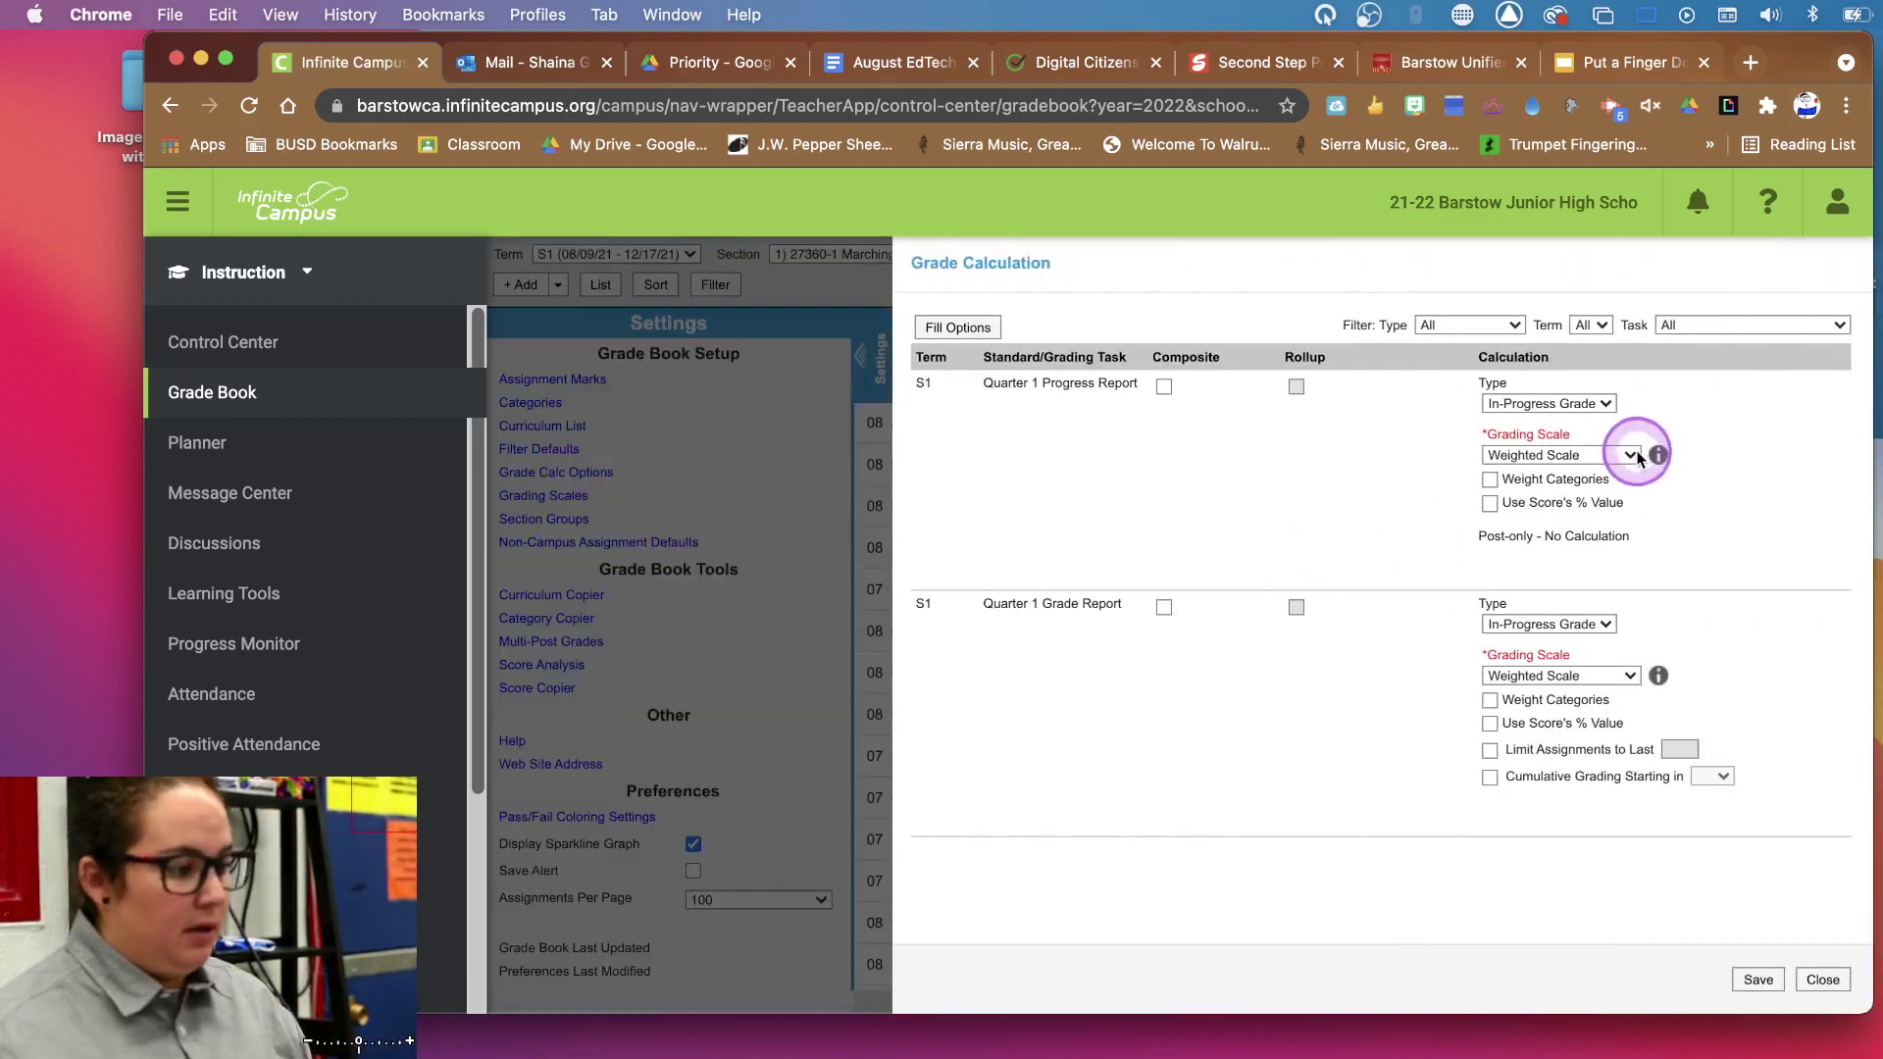
pyautogui.click(1631, 453)
pyautogui.click(1597, 435)
pyautogui.click(1608, 676)
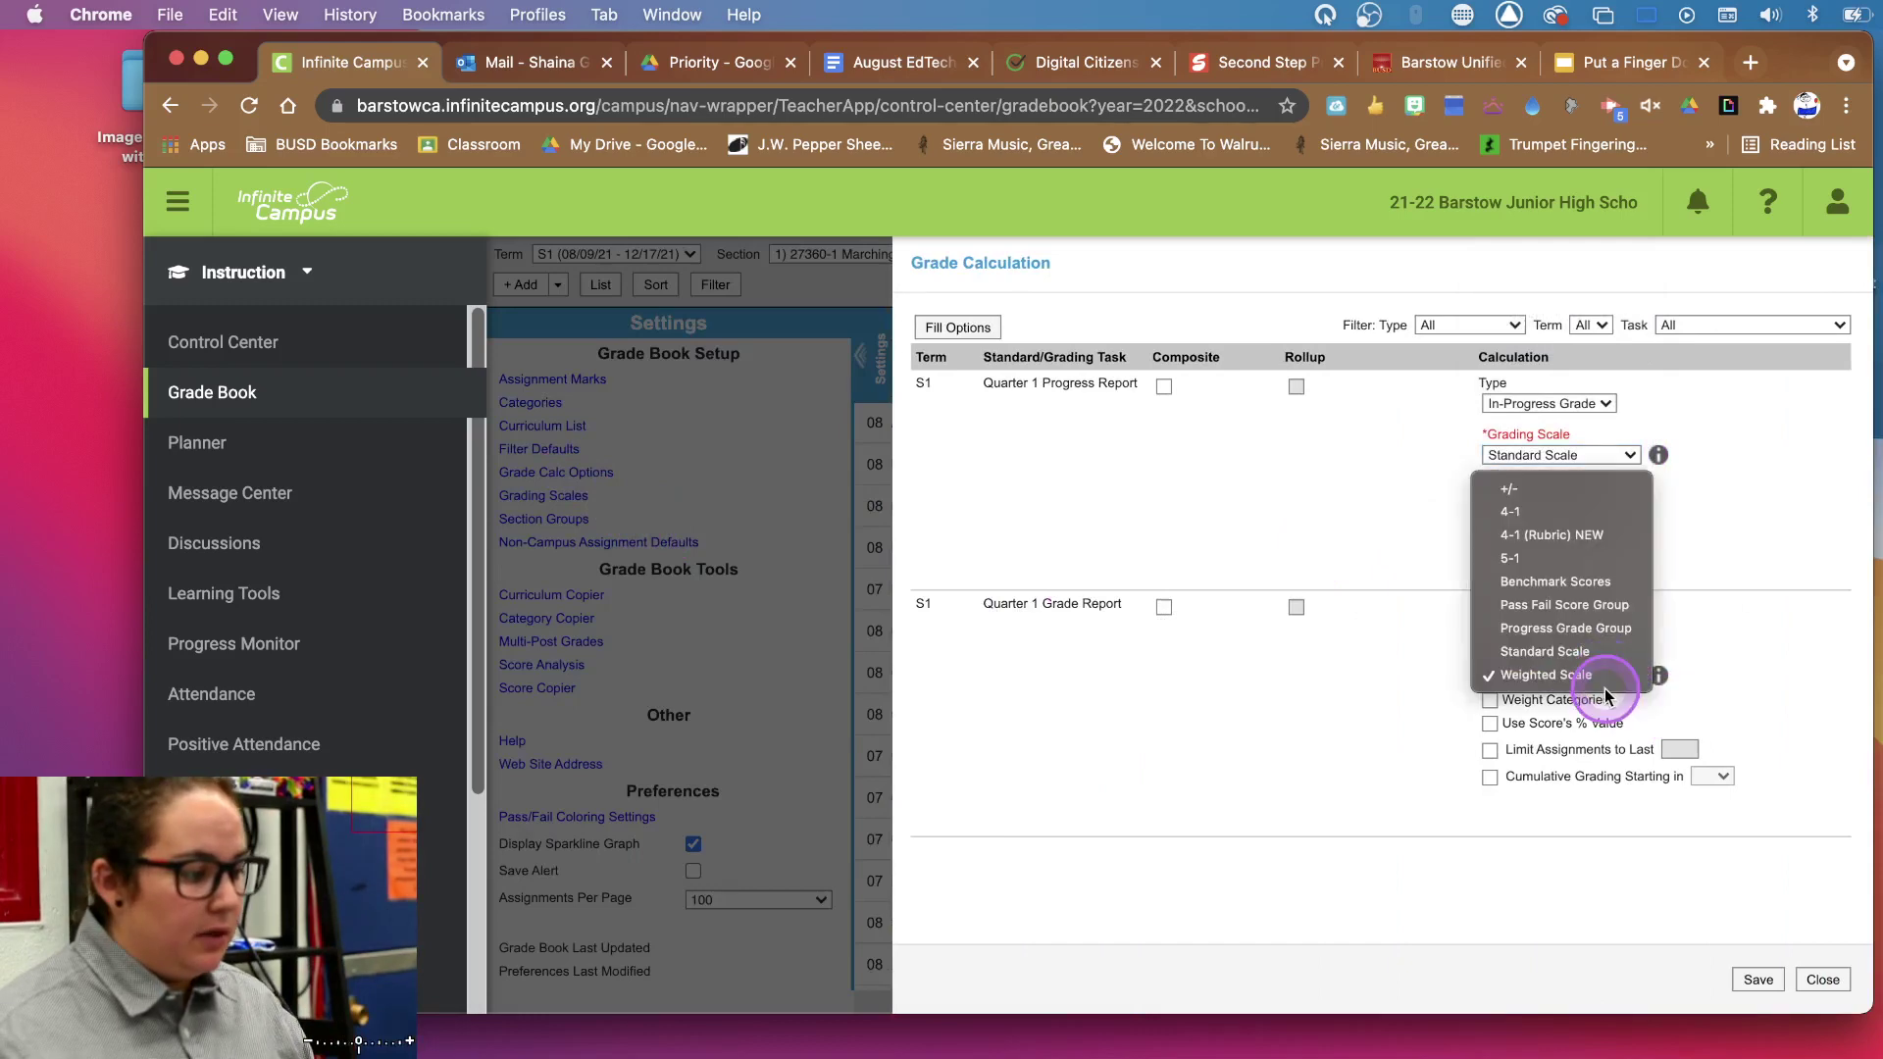
pyautogui.click(1569, 652)
pyautogui.click(1779, 991)
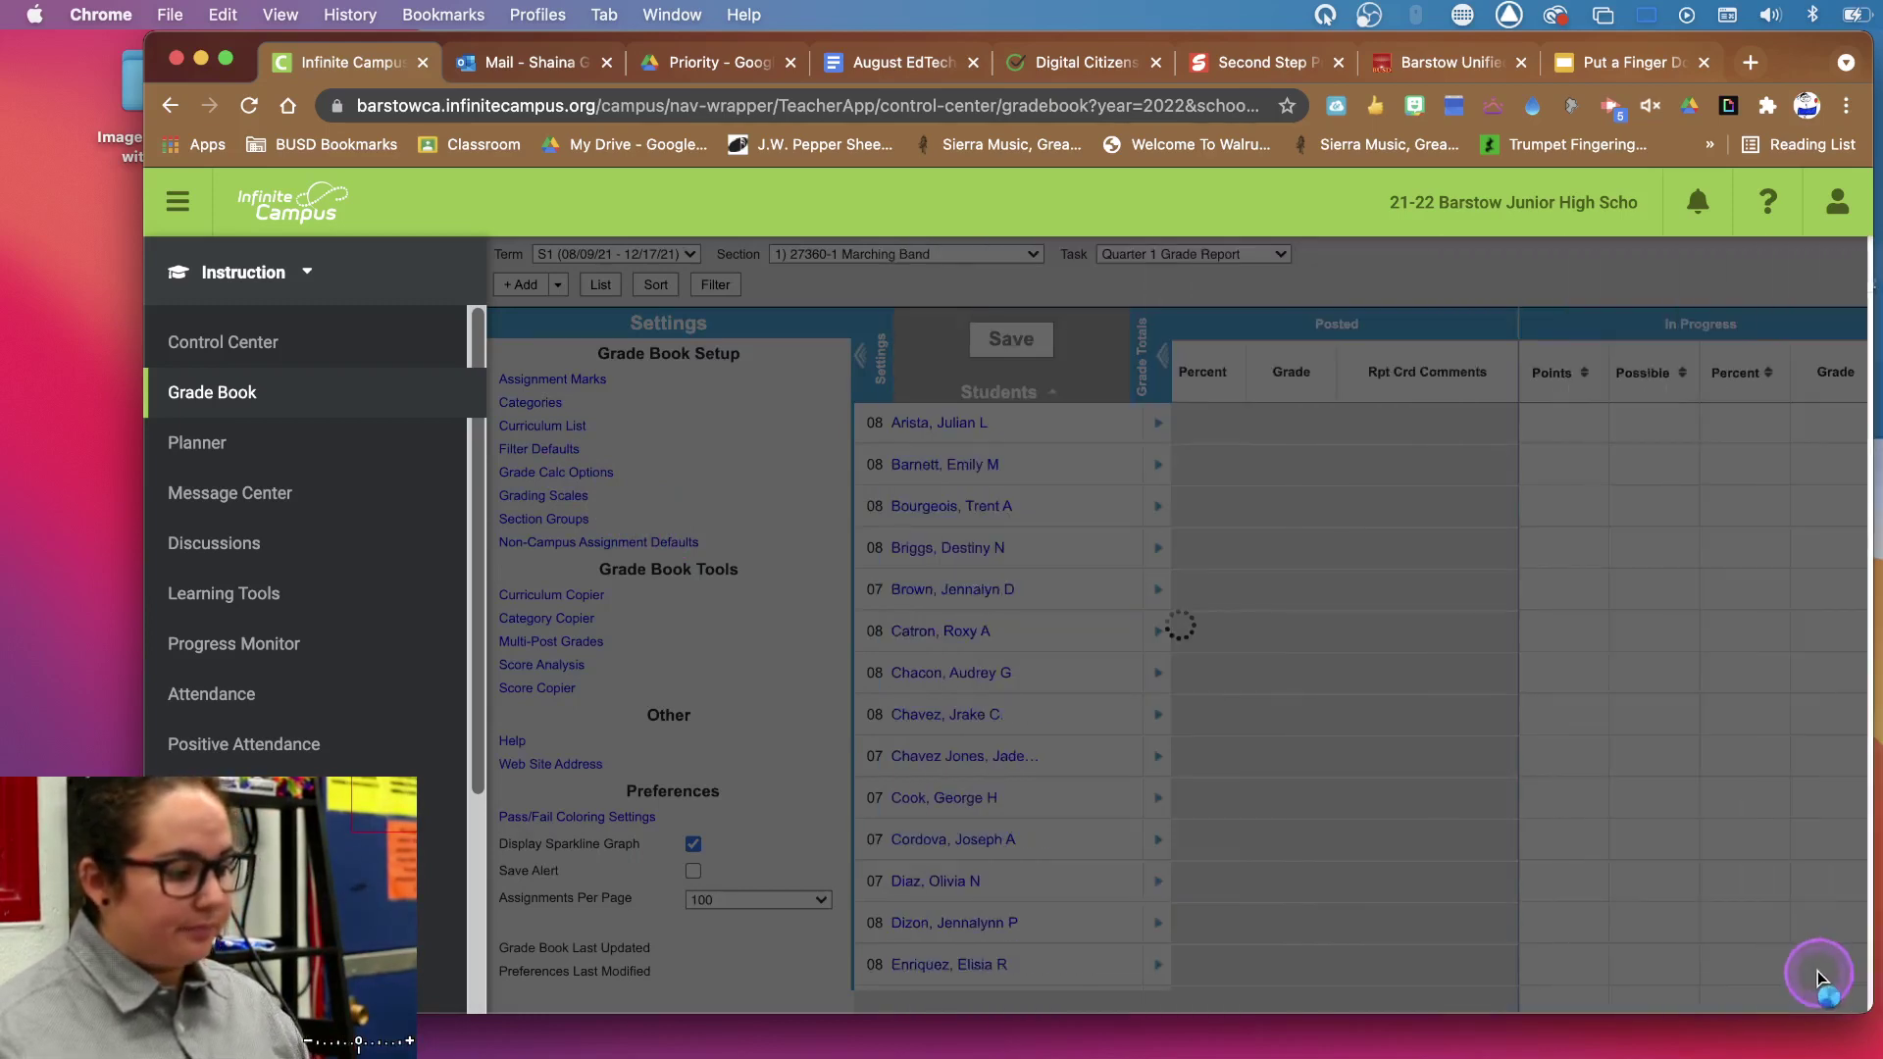
pyautogui.click(1608, 527)
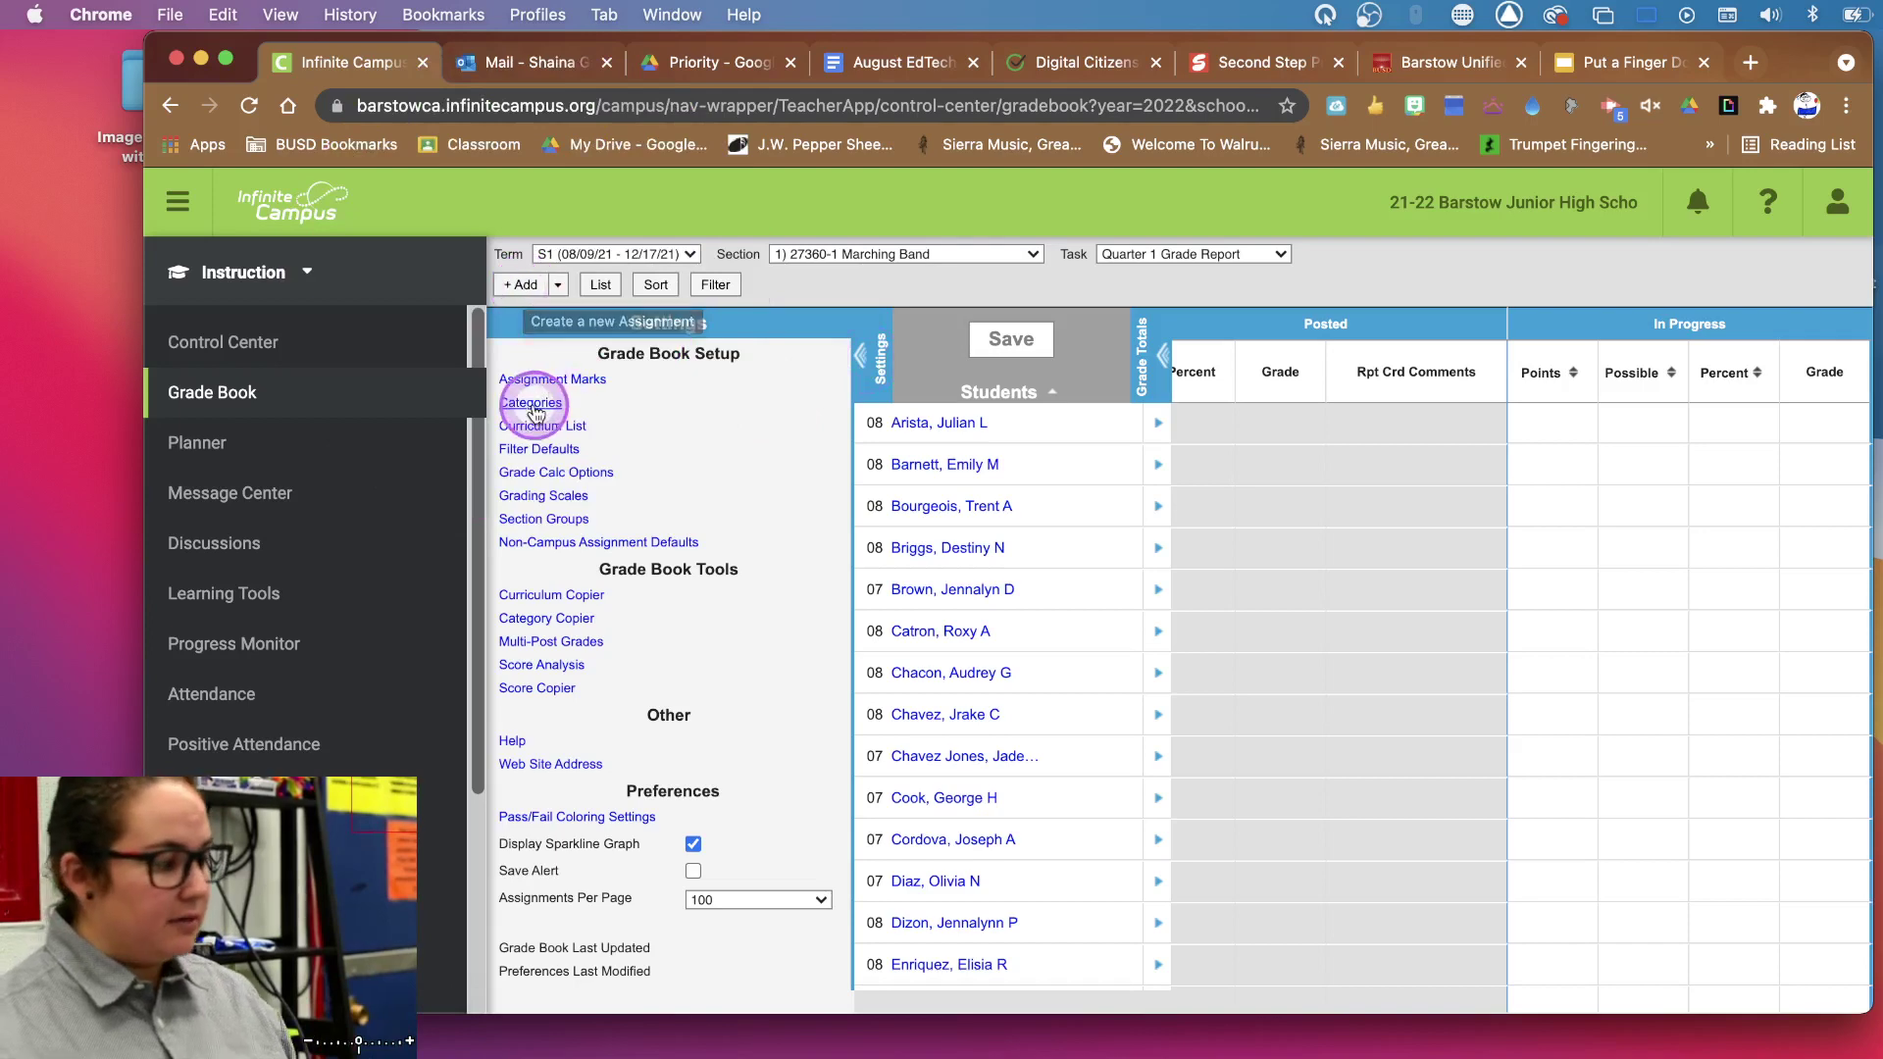
# - Add a new category named 'Class Participation', fixing the 'Particpation' misspelling via spelling suggestion
pyautogui.click(533, 402)
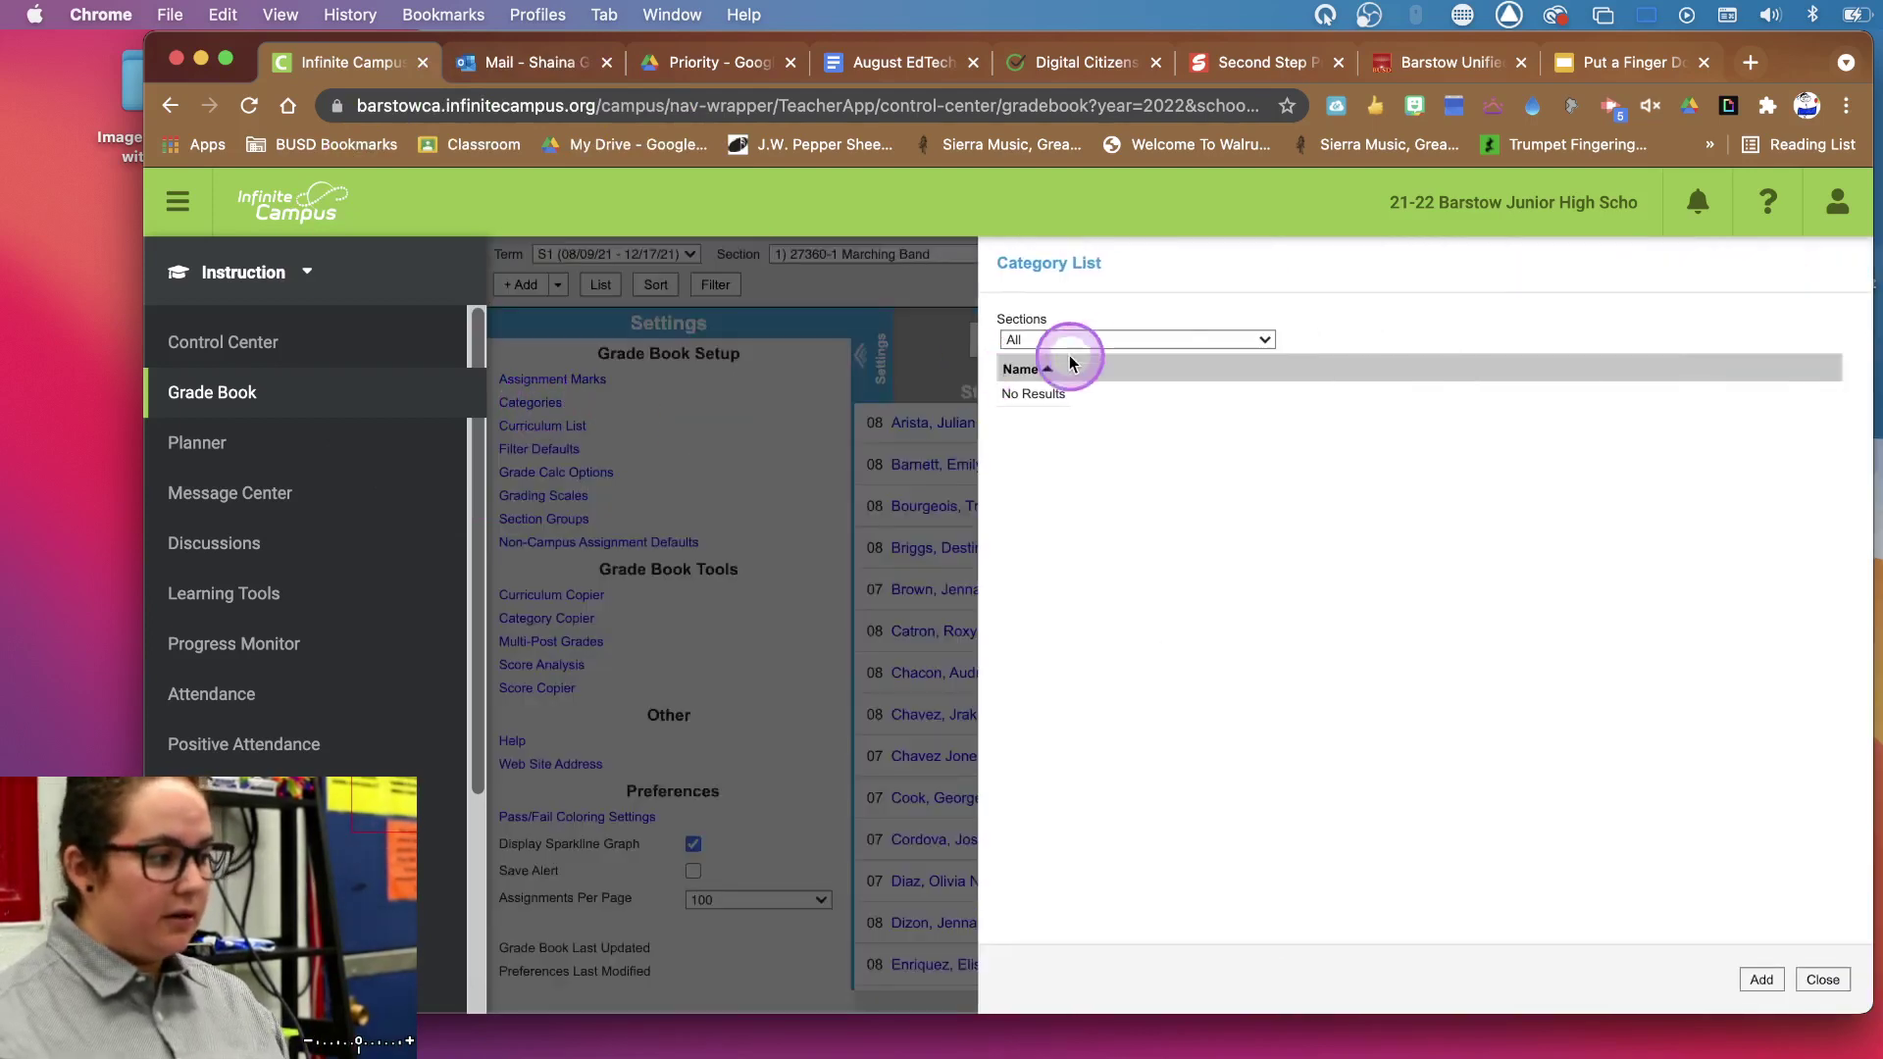
pyautogui.click(1762, 981)
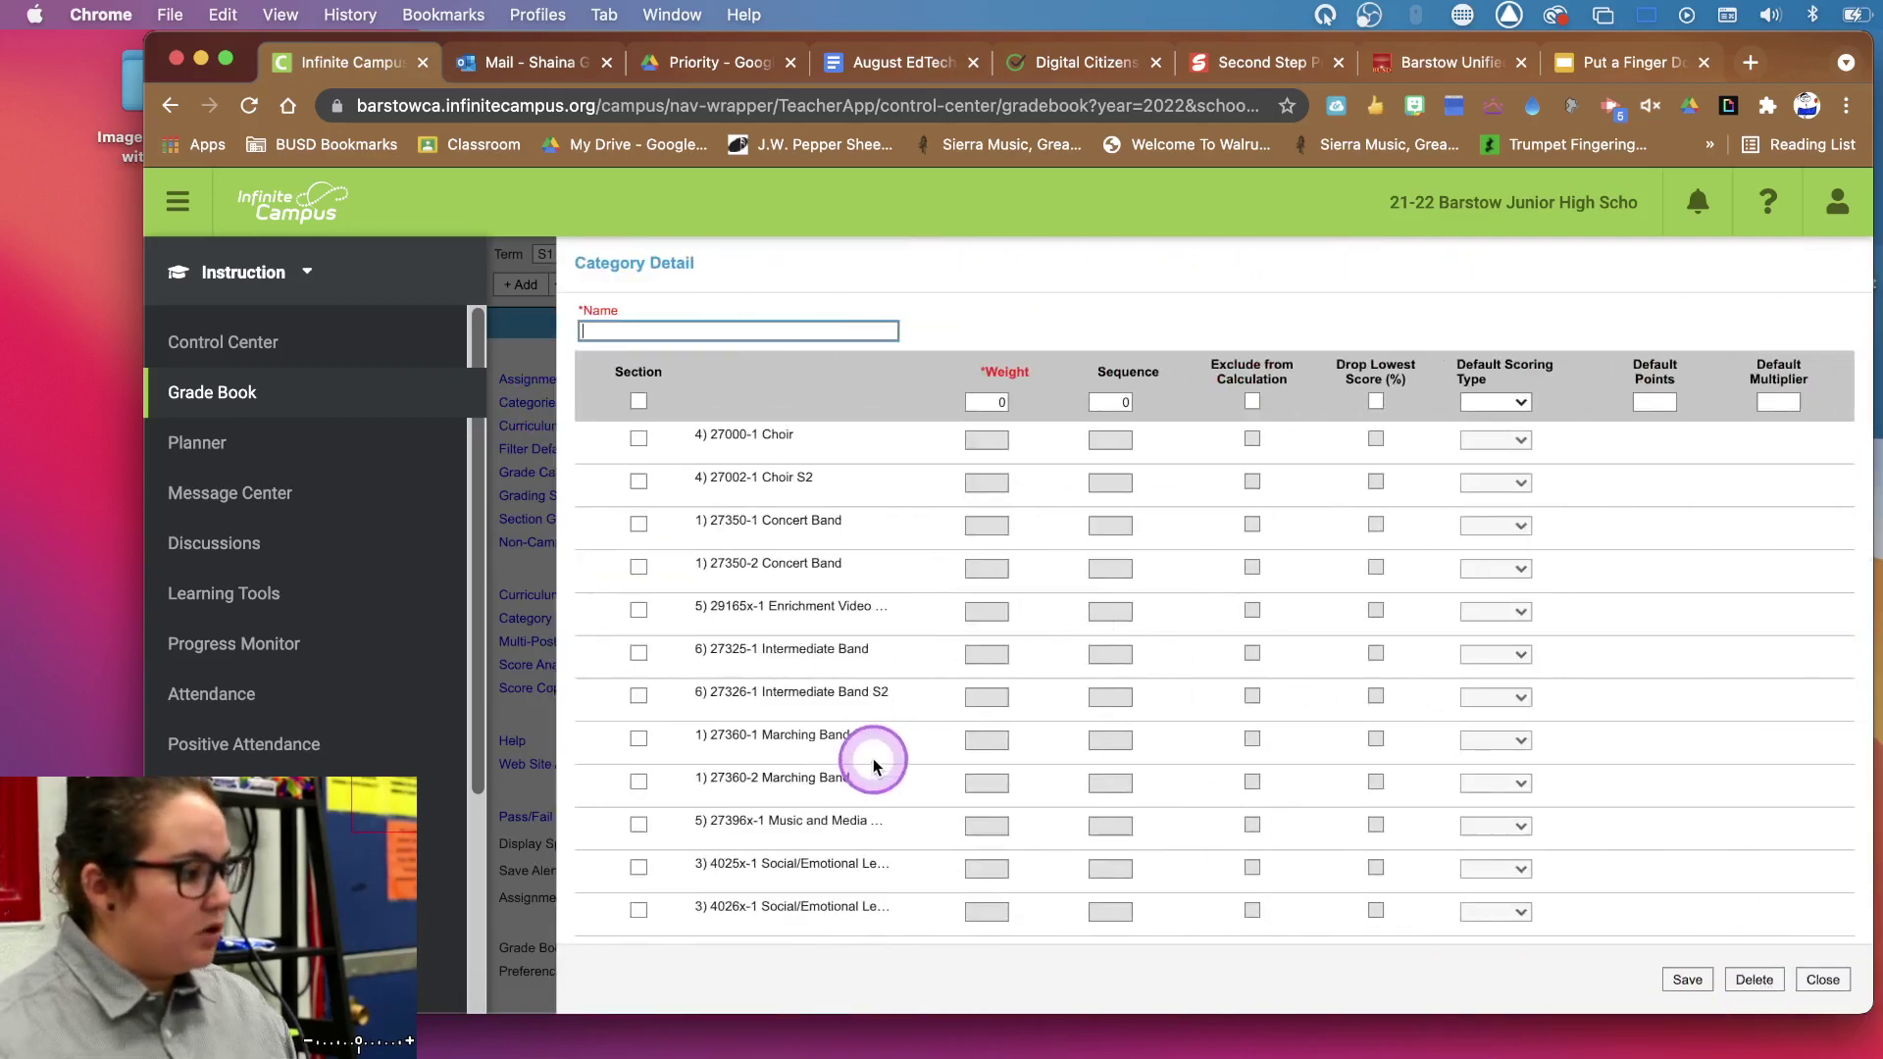
pyautogui.scroll(-1, 856, 673)
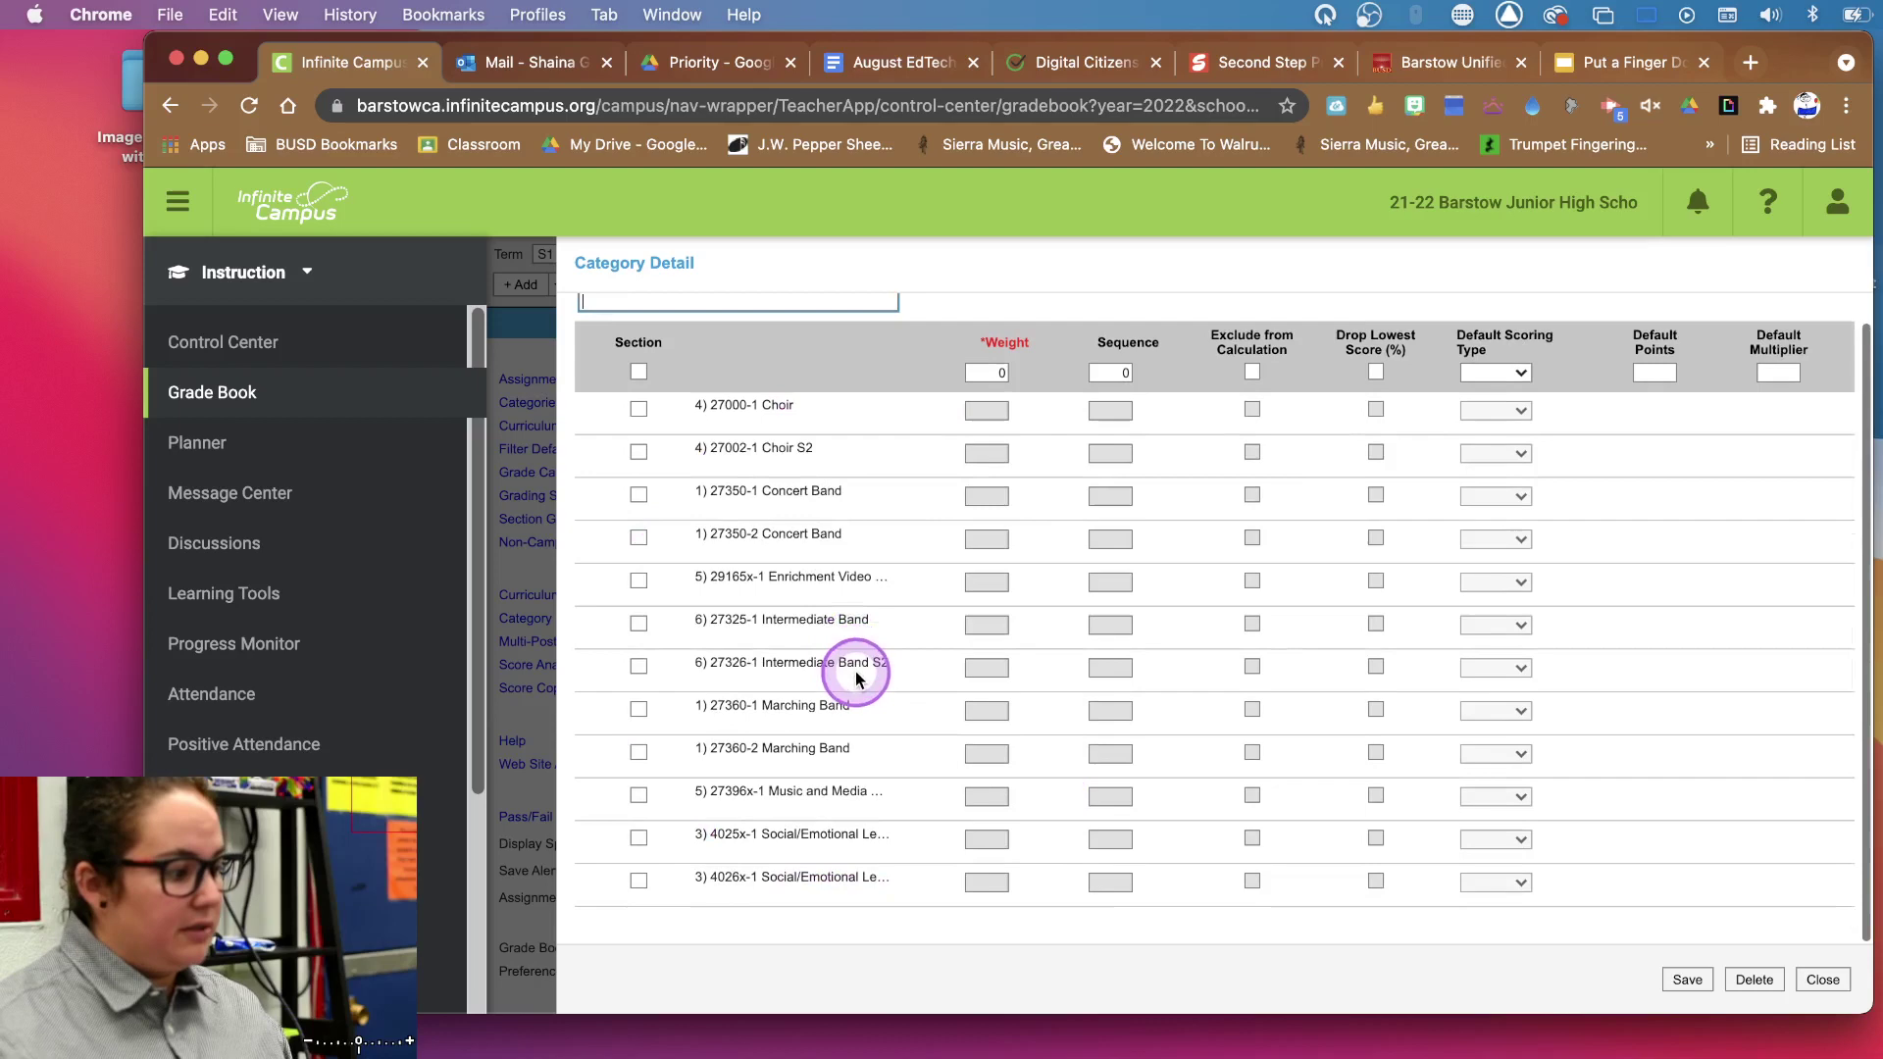
pyautogui.scroll(1, 648, 637)
pyautogui.click(594, 330)
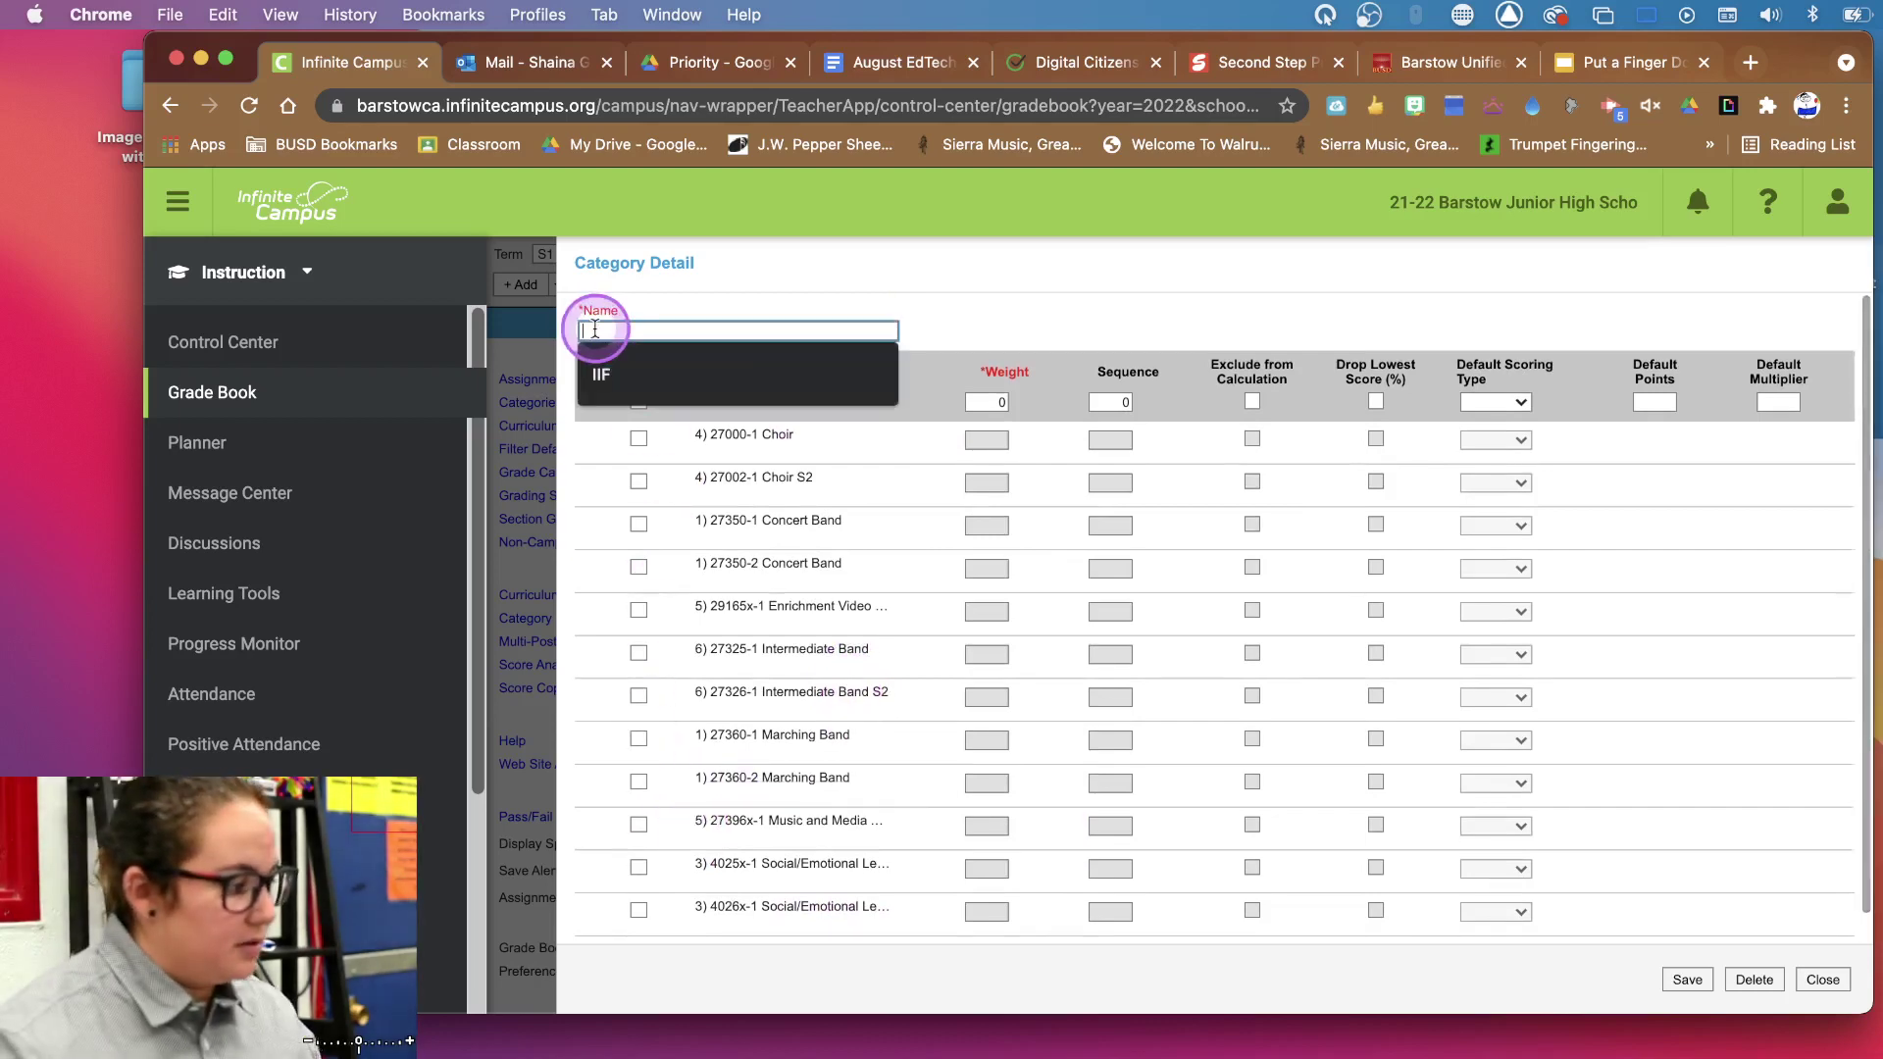
pyautogui.write('Class Particpation')
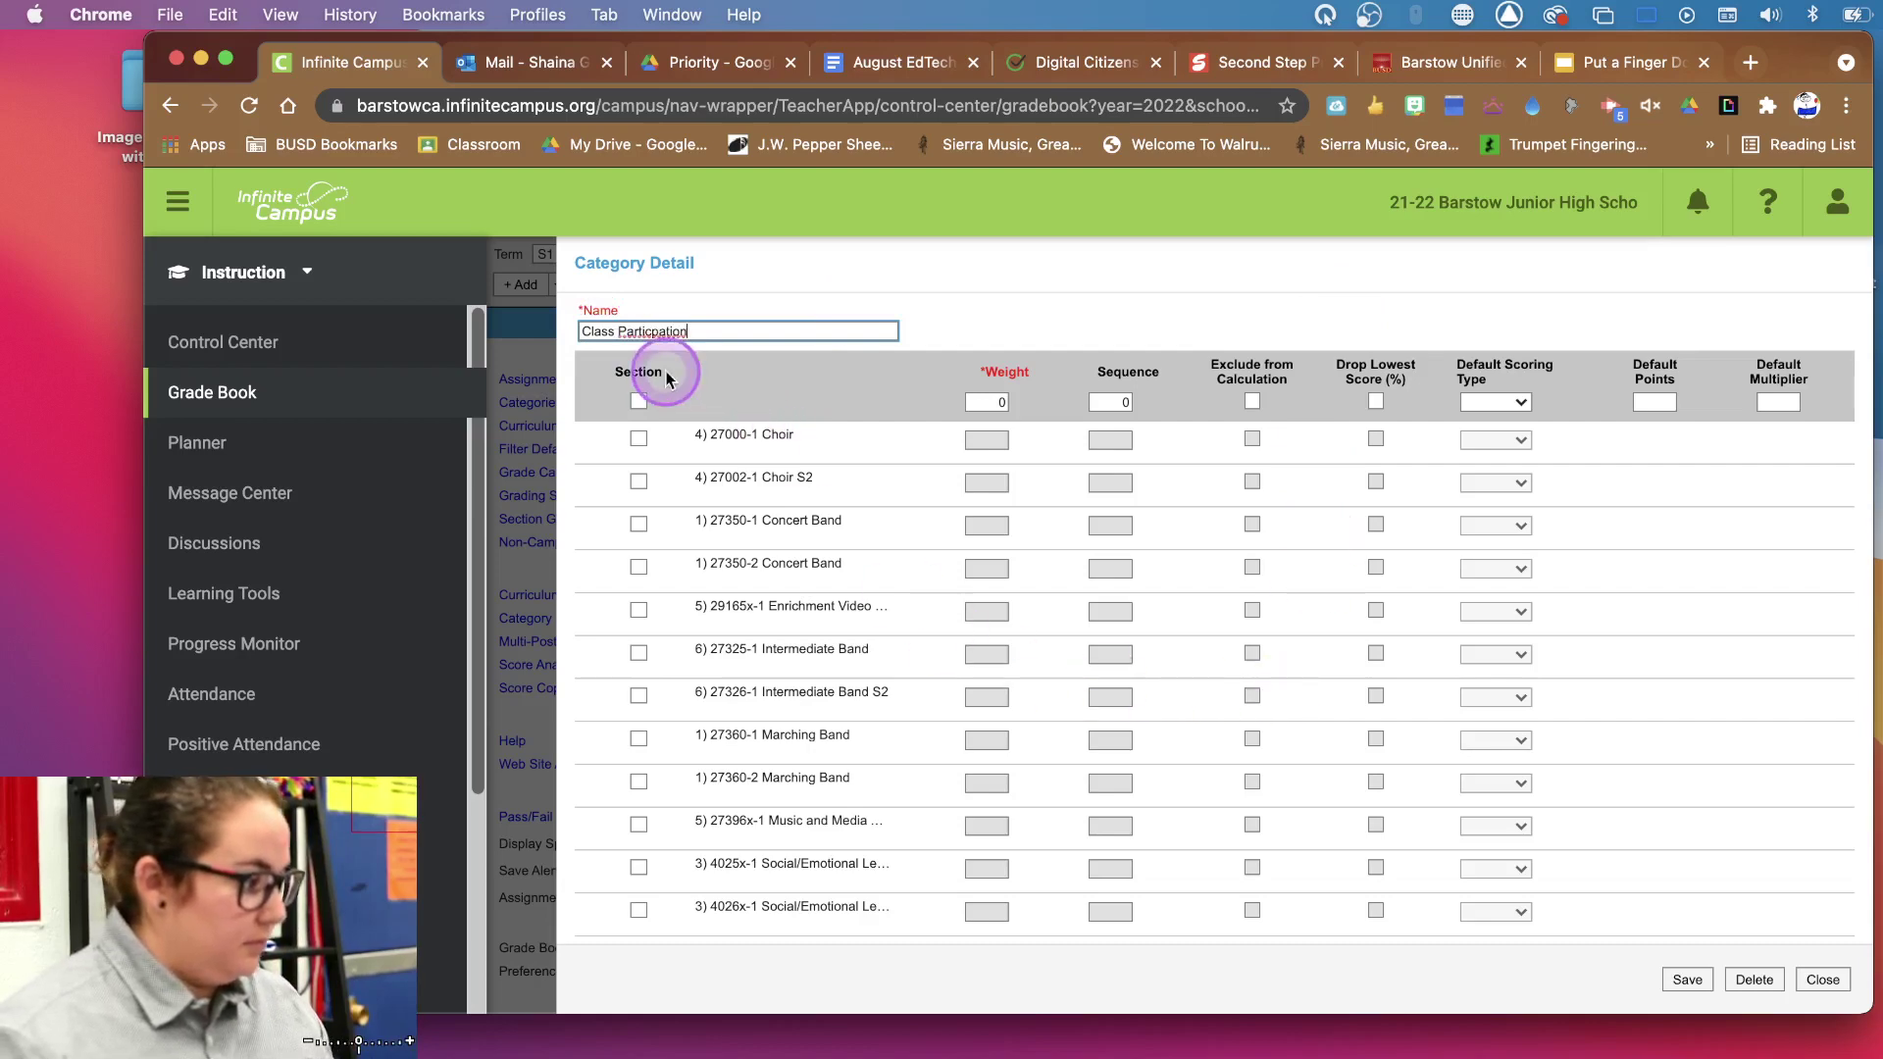
pyautogui.rightClick(649, 332)
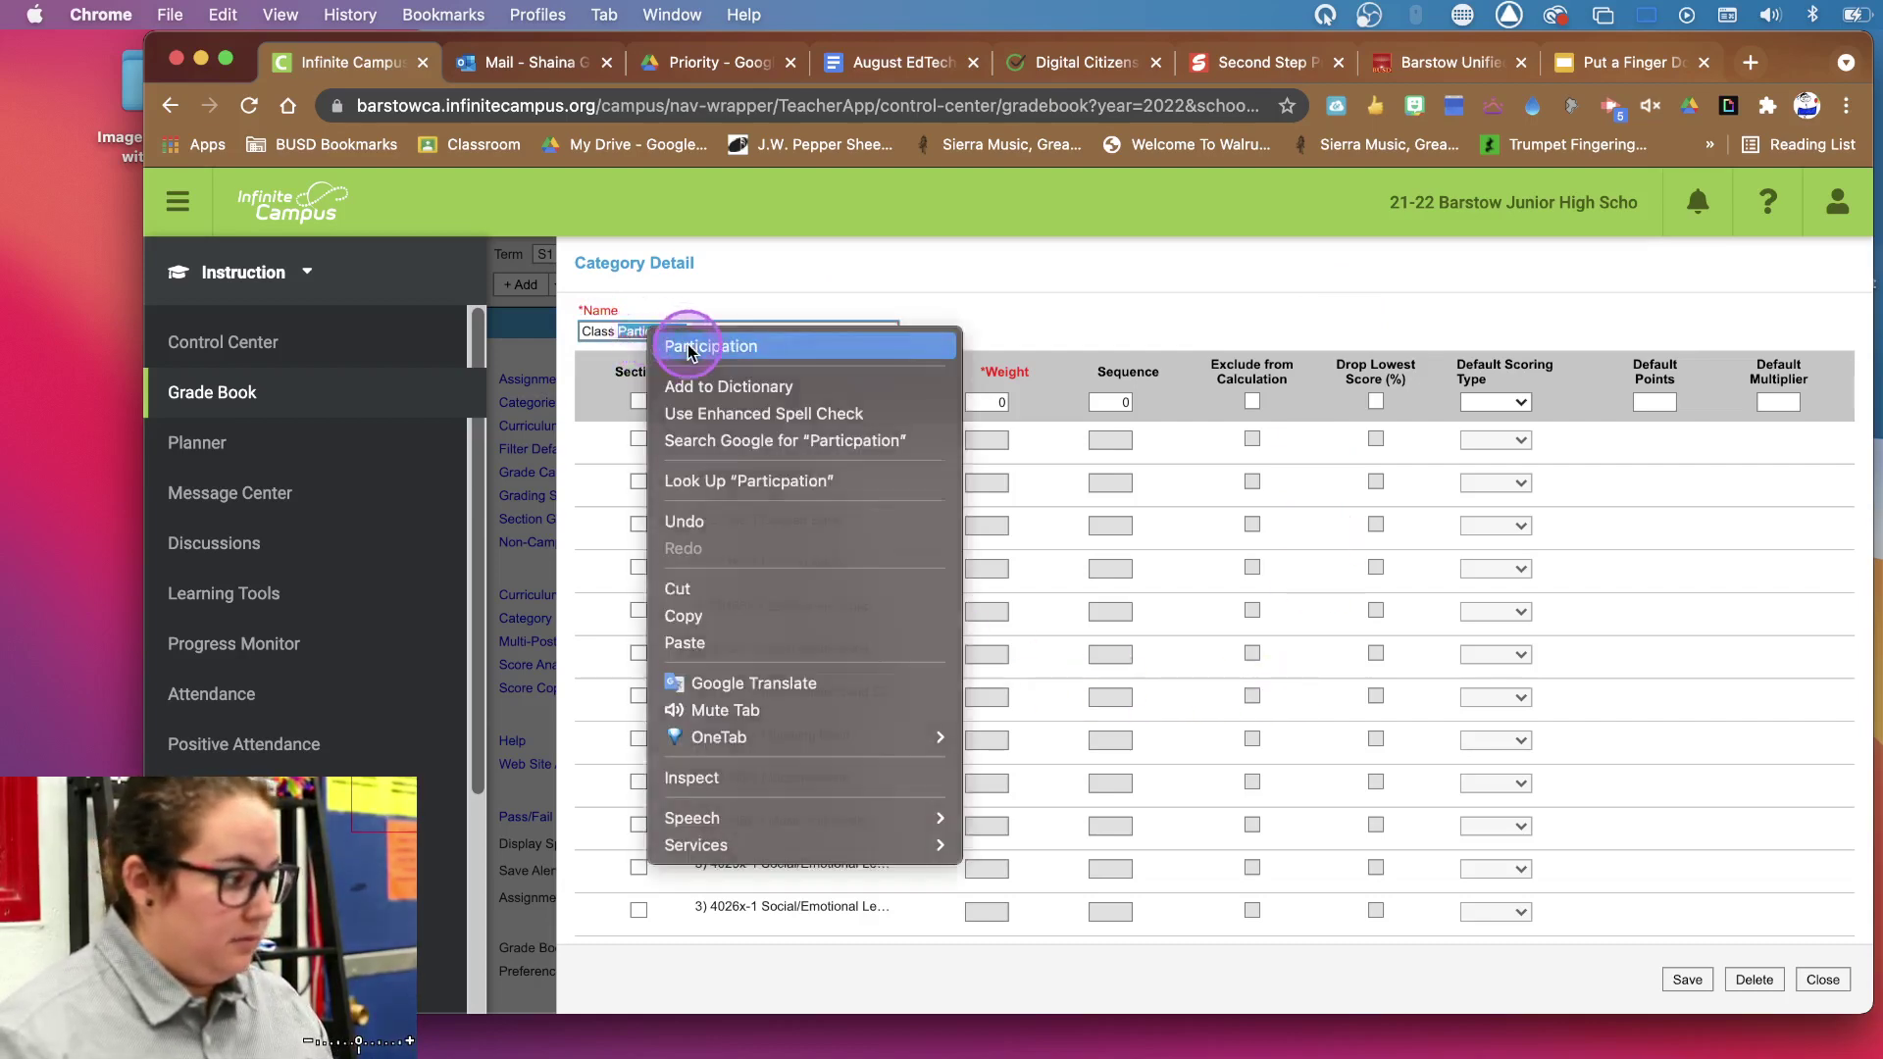
pyautogui.click(690, 347)
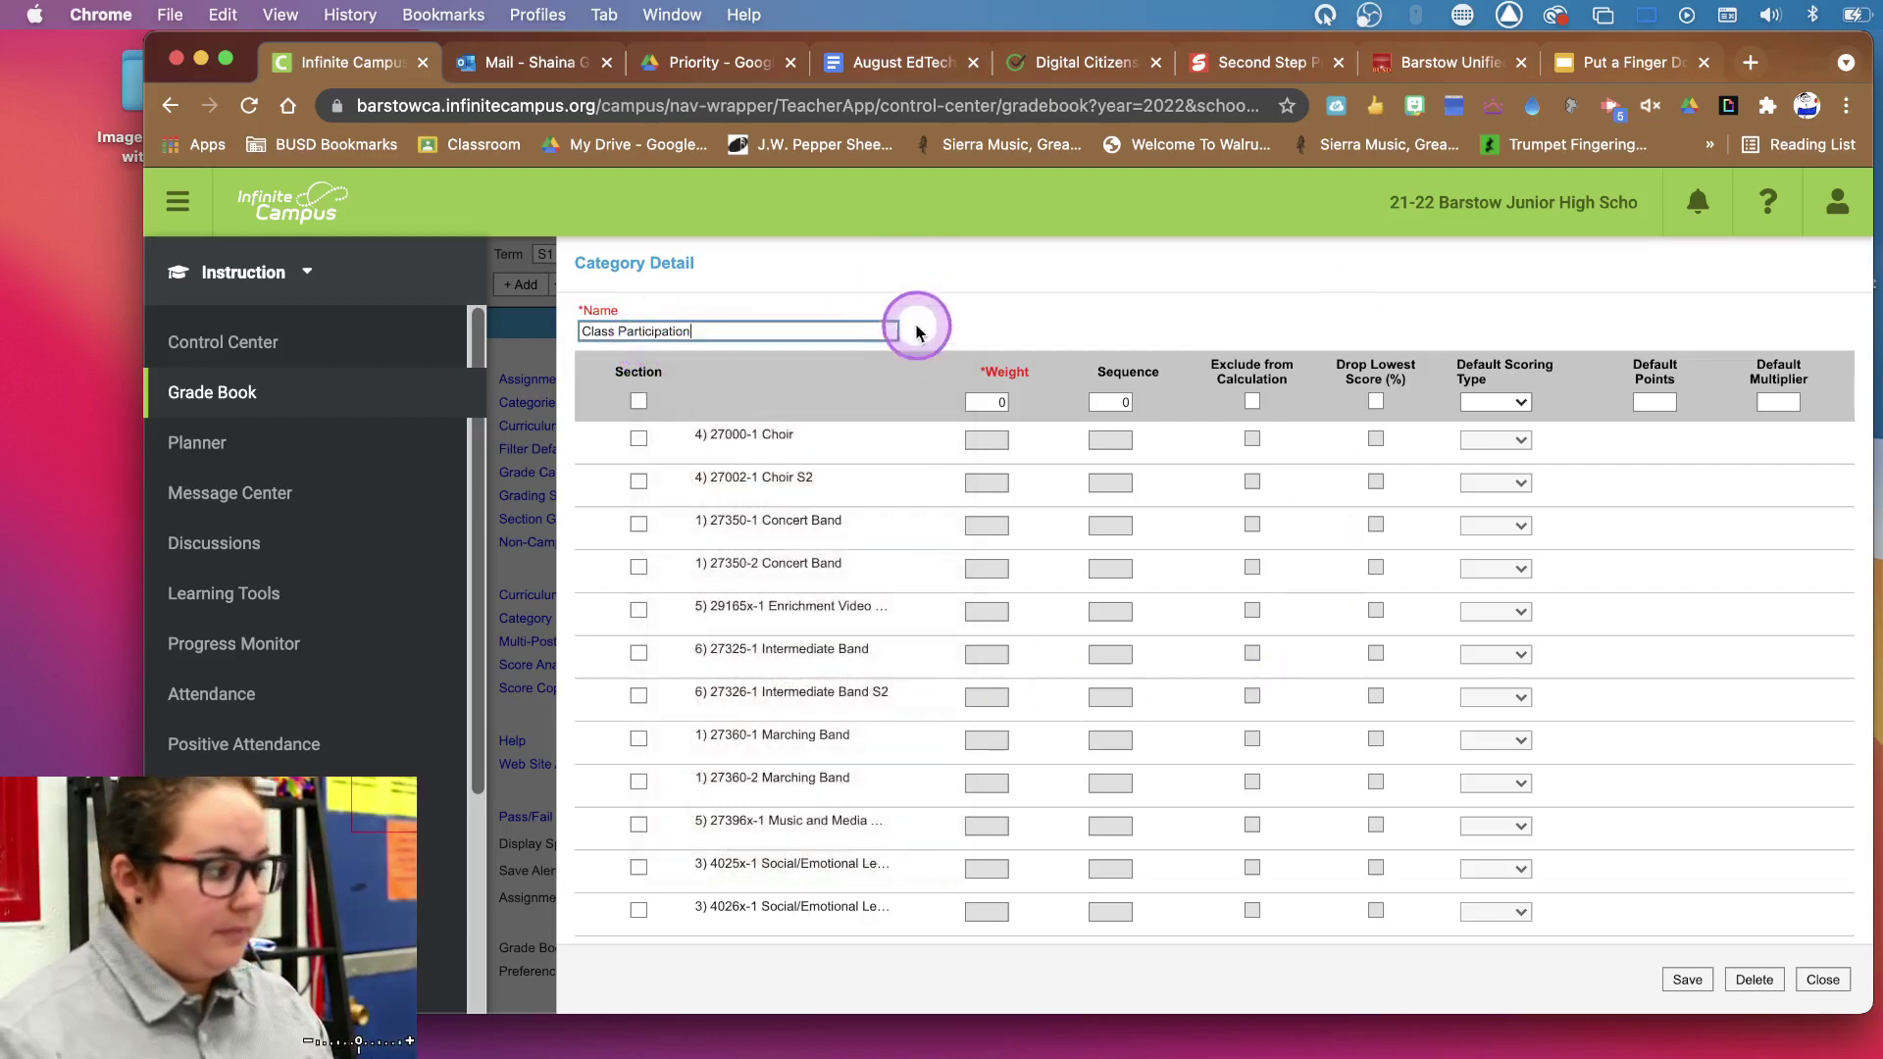
# - Apply Class Participation to all sections, save it, and return to the widened gradebook
pyautogui.click(638, 402)
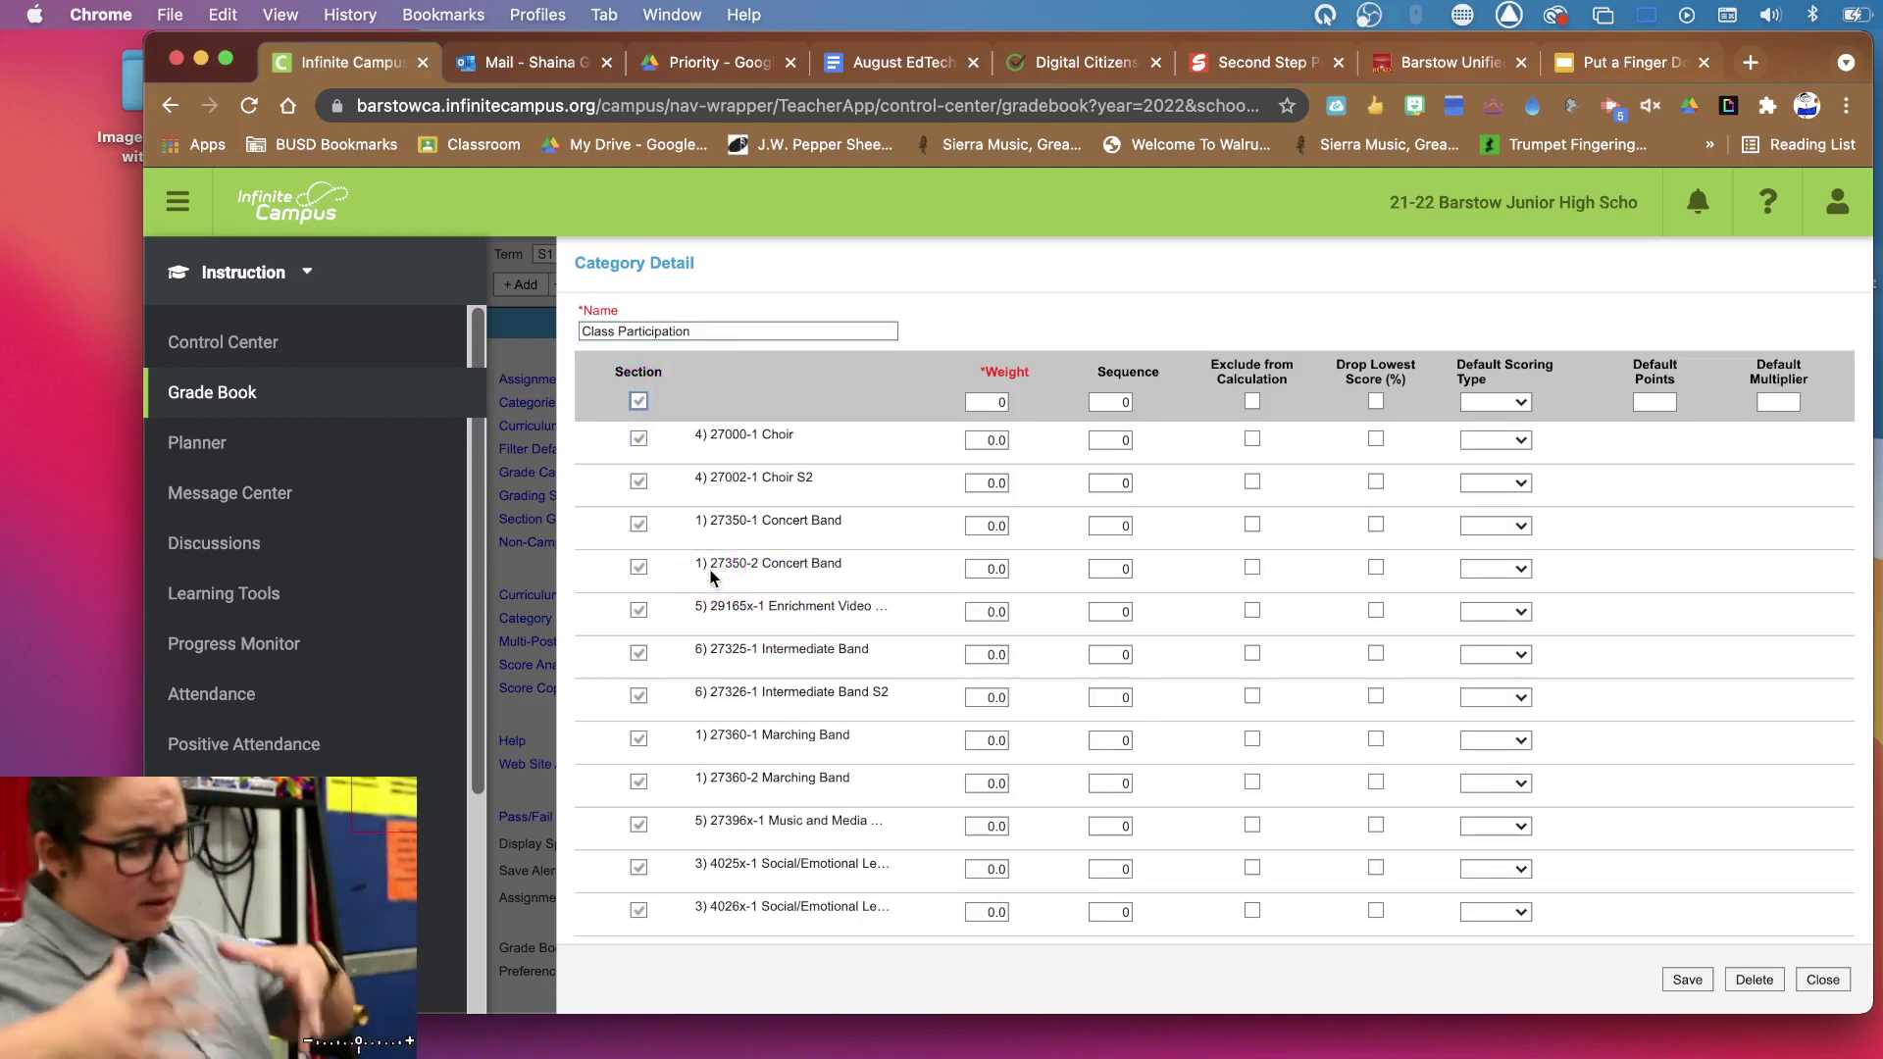
pyautogui.click(802, 375)
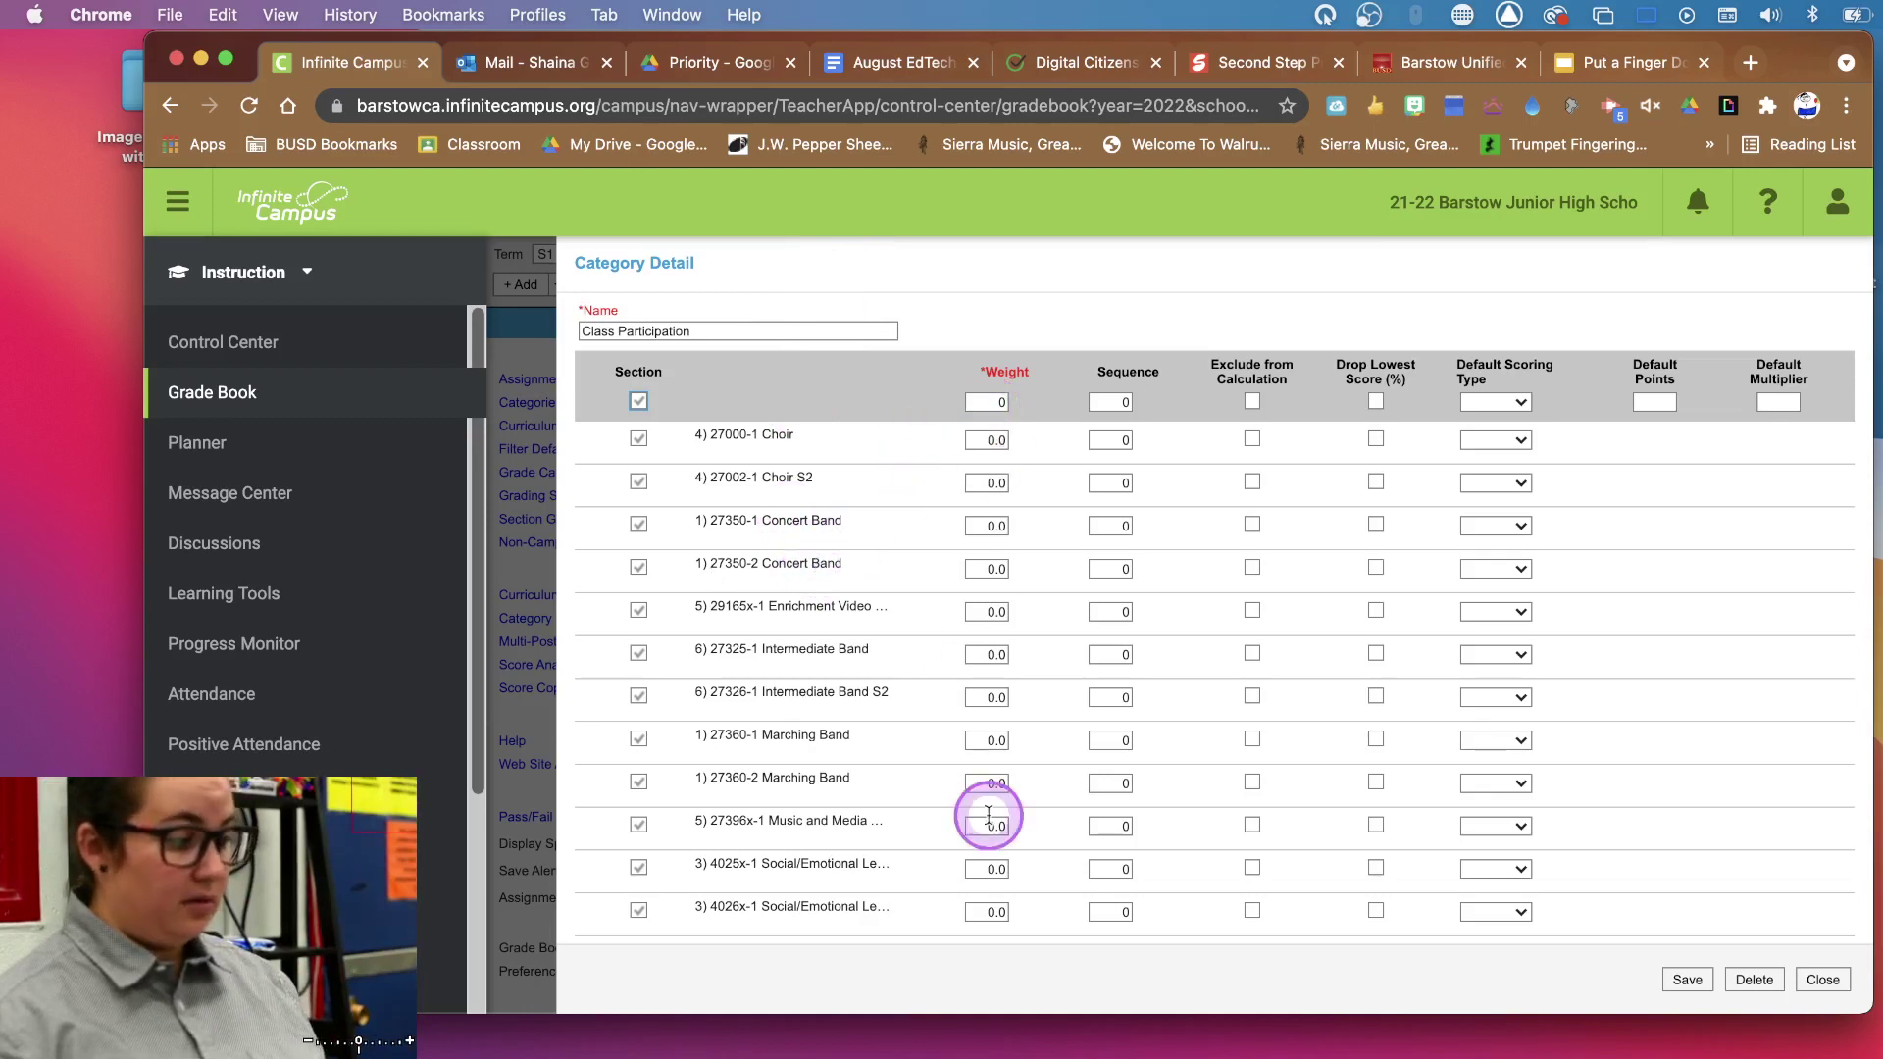
pyautogui.scroll(-1, 986, 816)
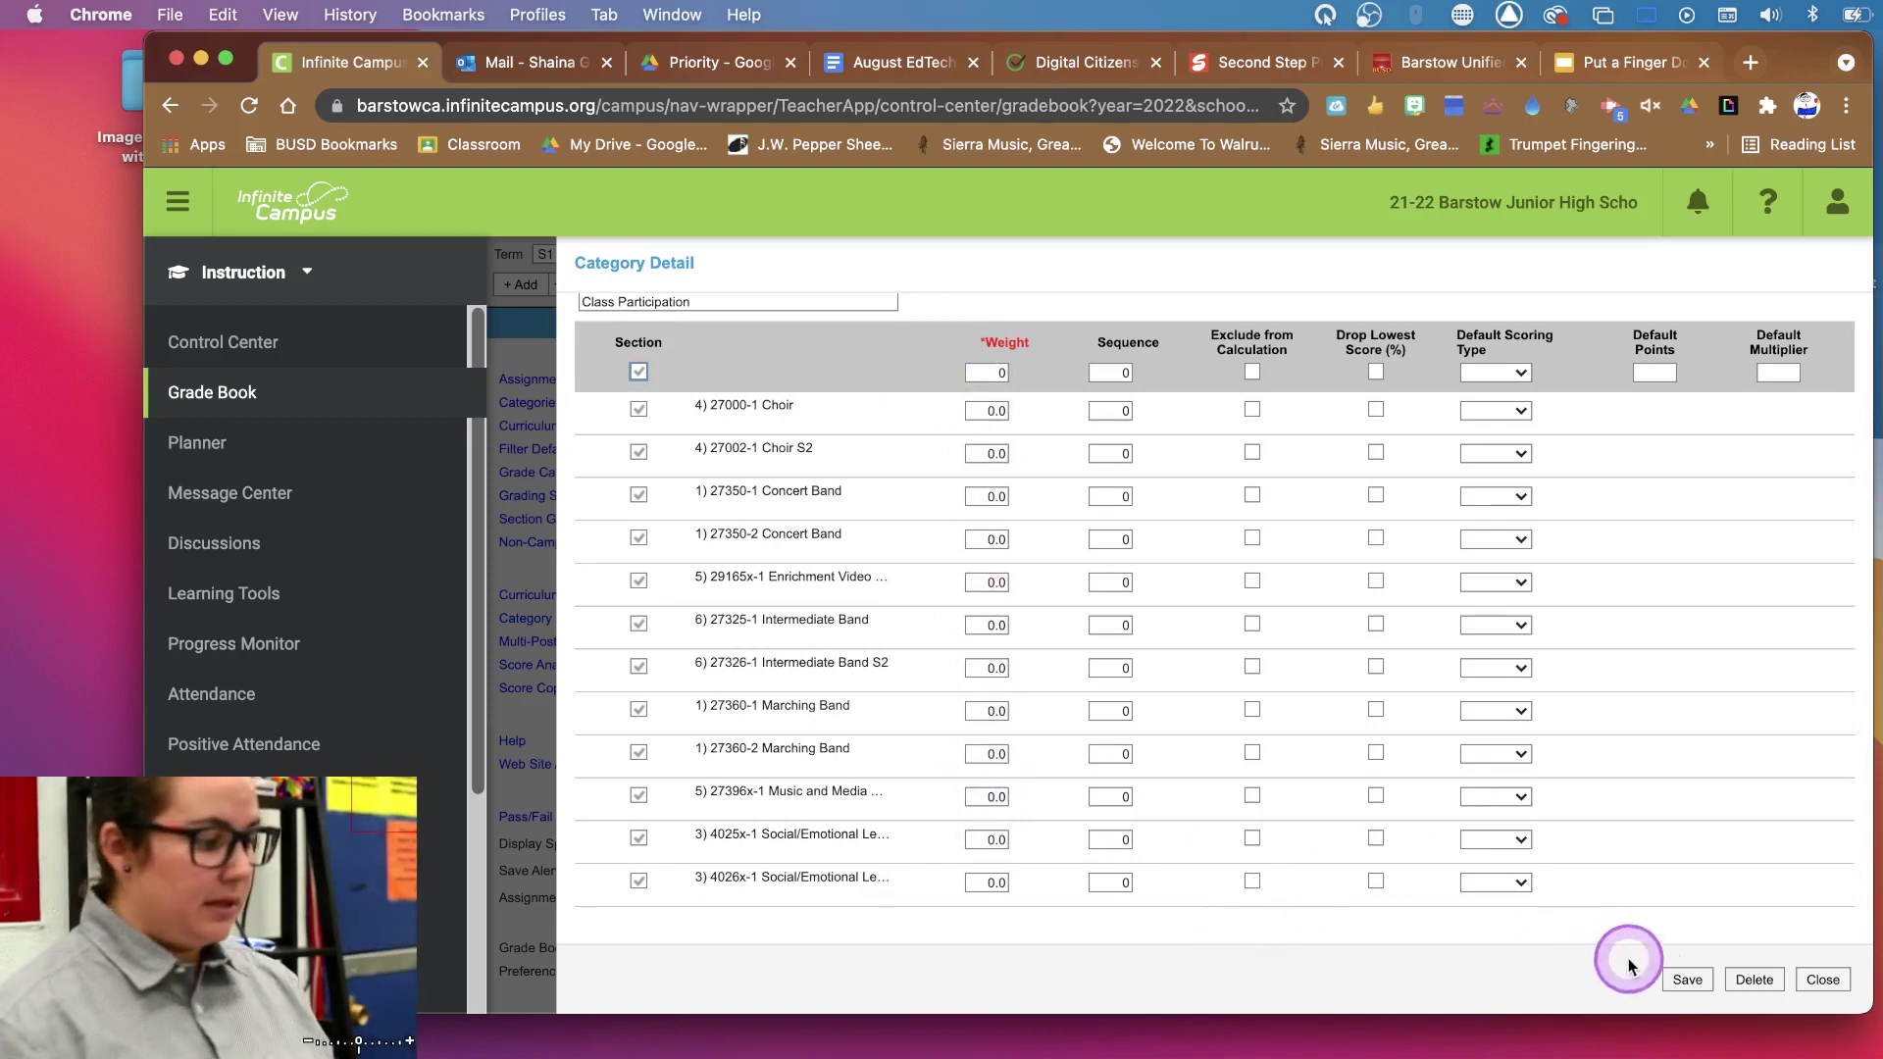
pyautogui.click(1689, 981)
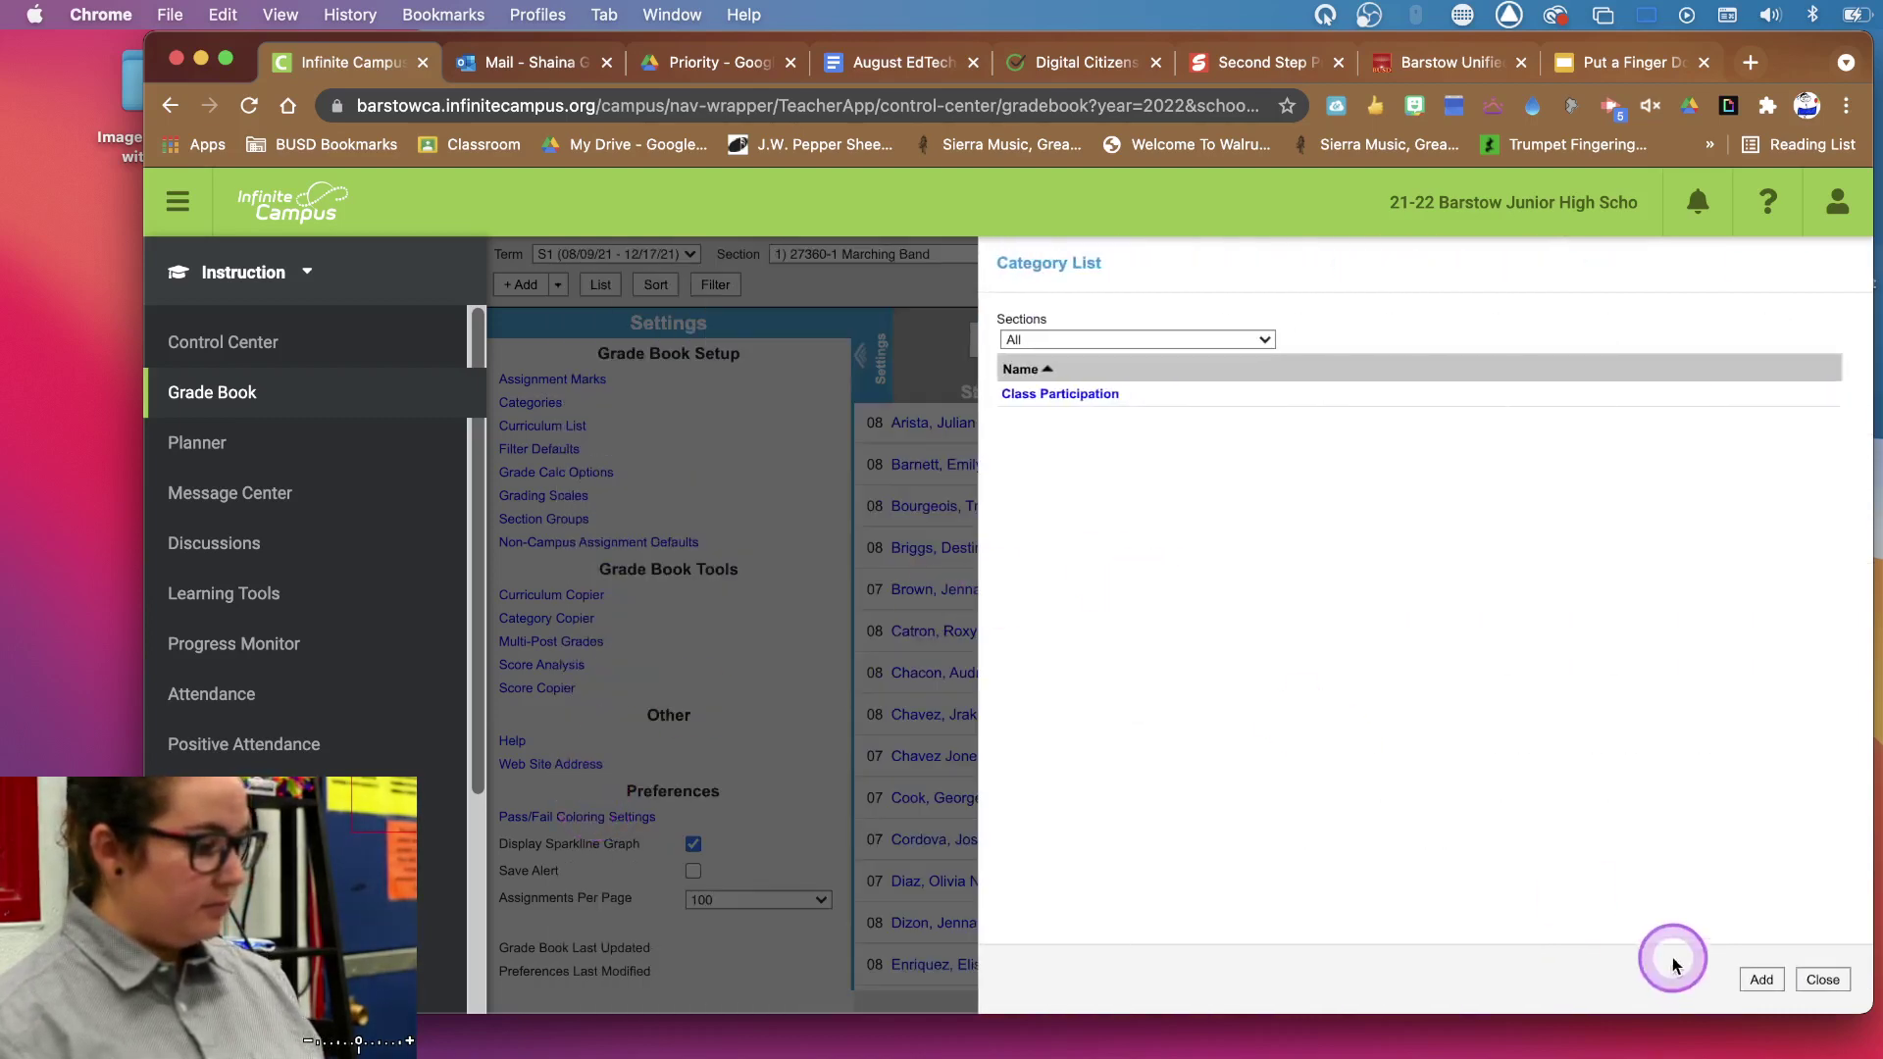
pyautogui.click(1819, 986)
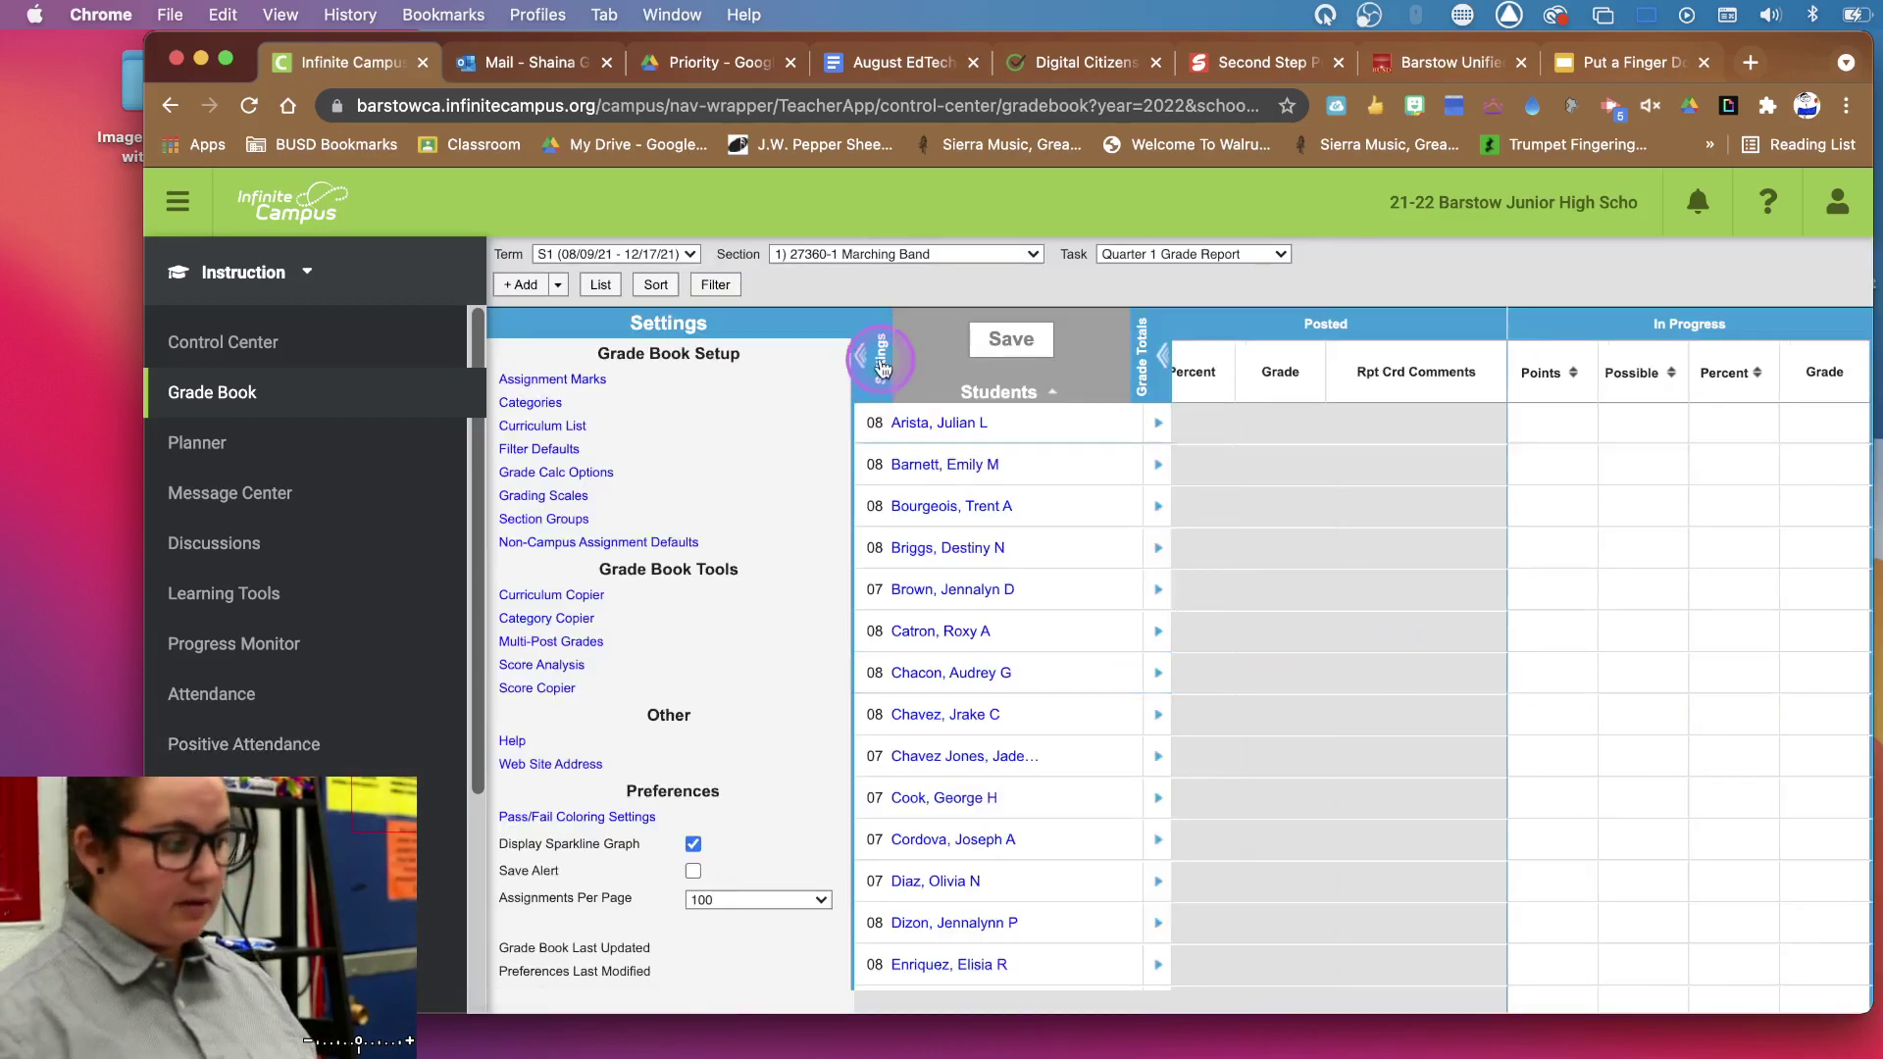
pyautogui.click(861, 355)
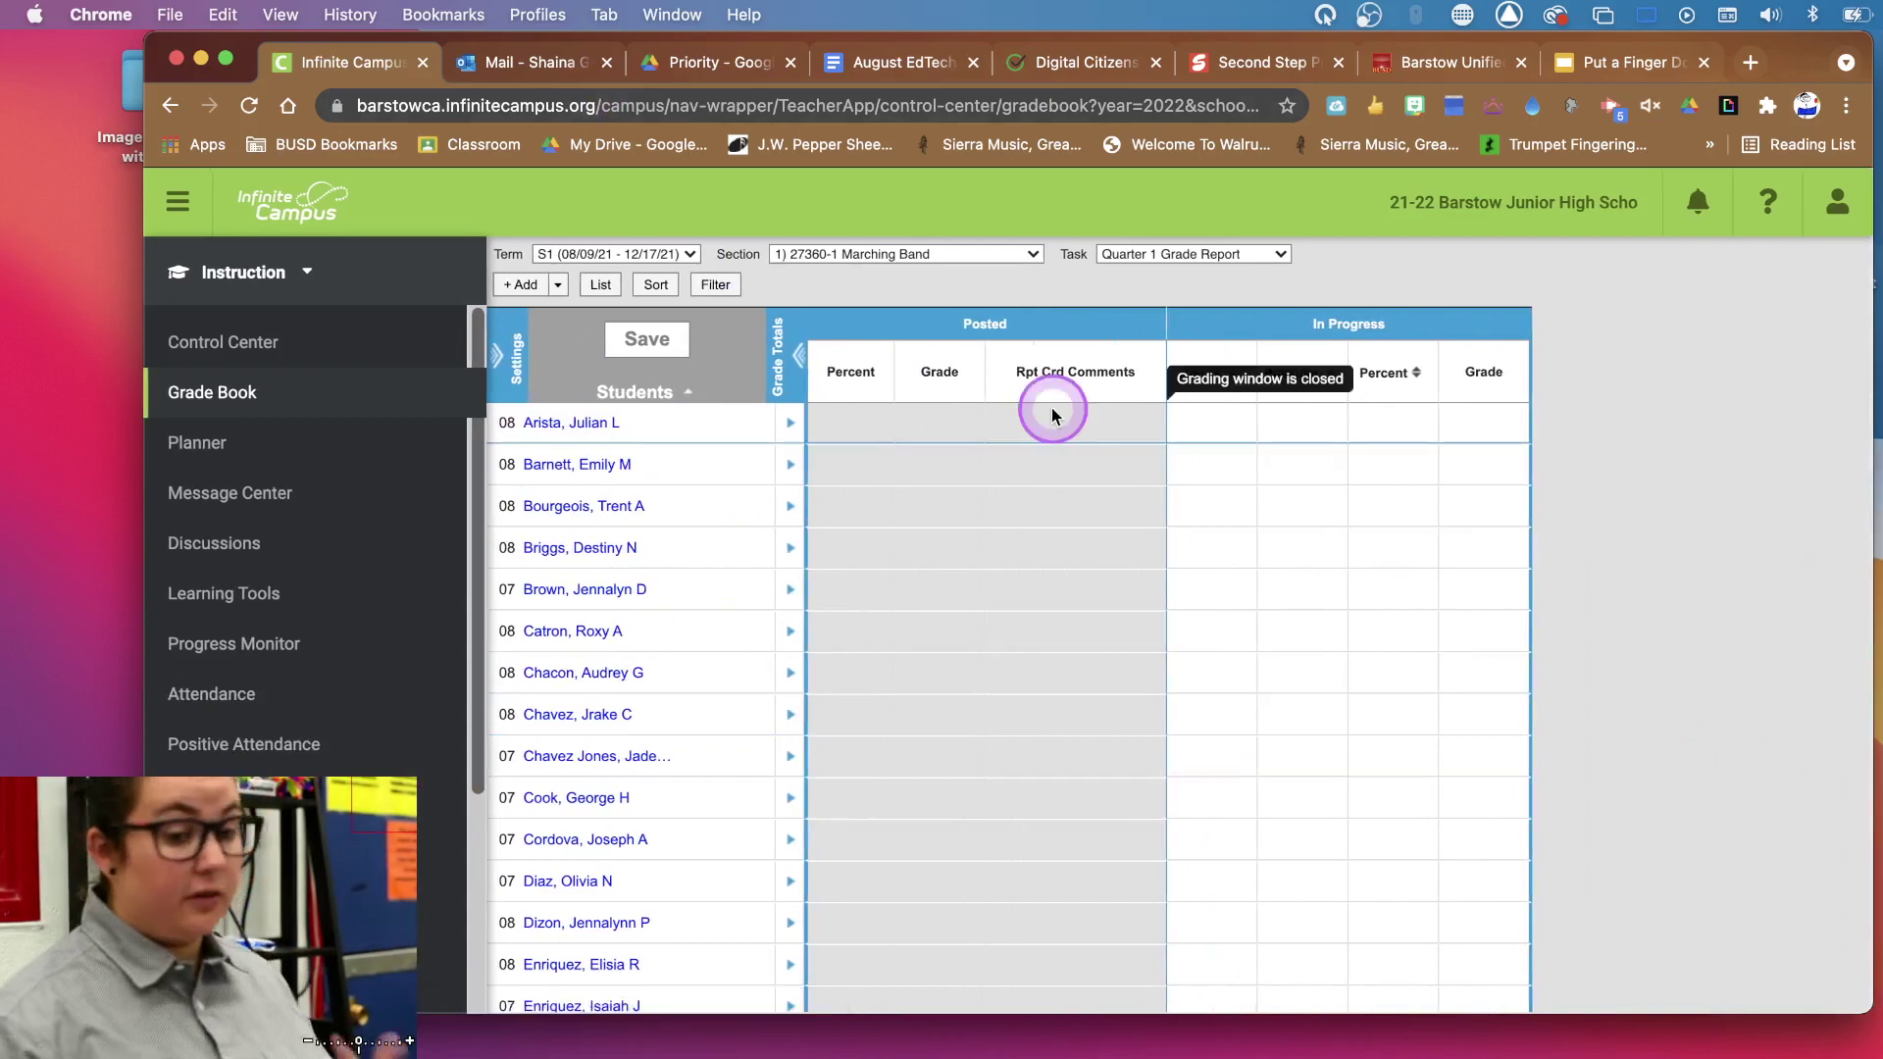
# - Create a new Marching Band assignment and put focus in its Title field
pyautogui.click(527, 286)
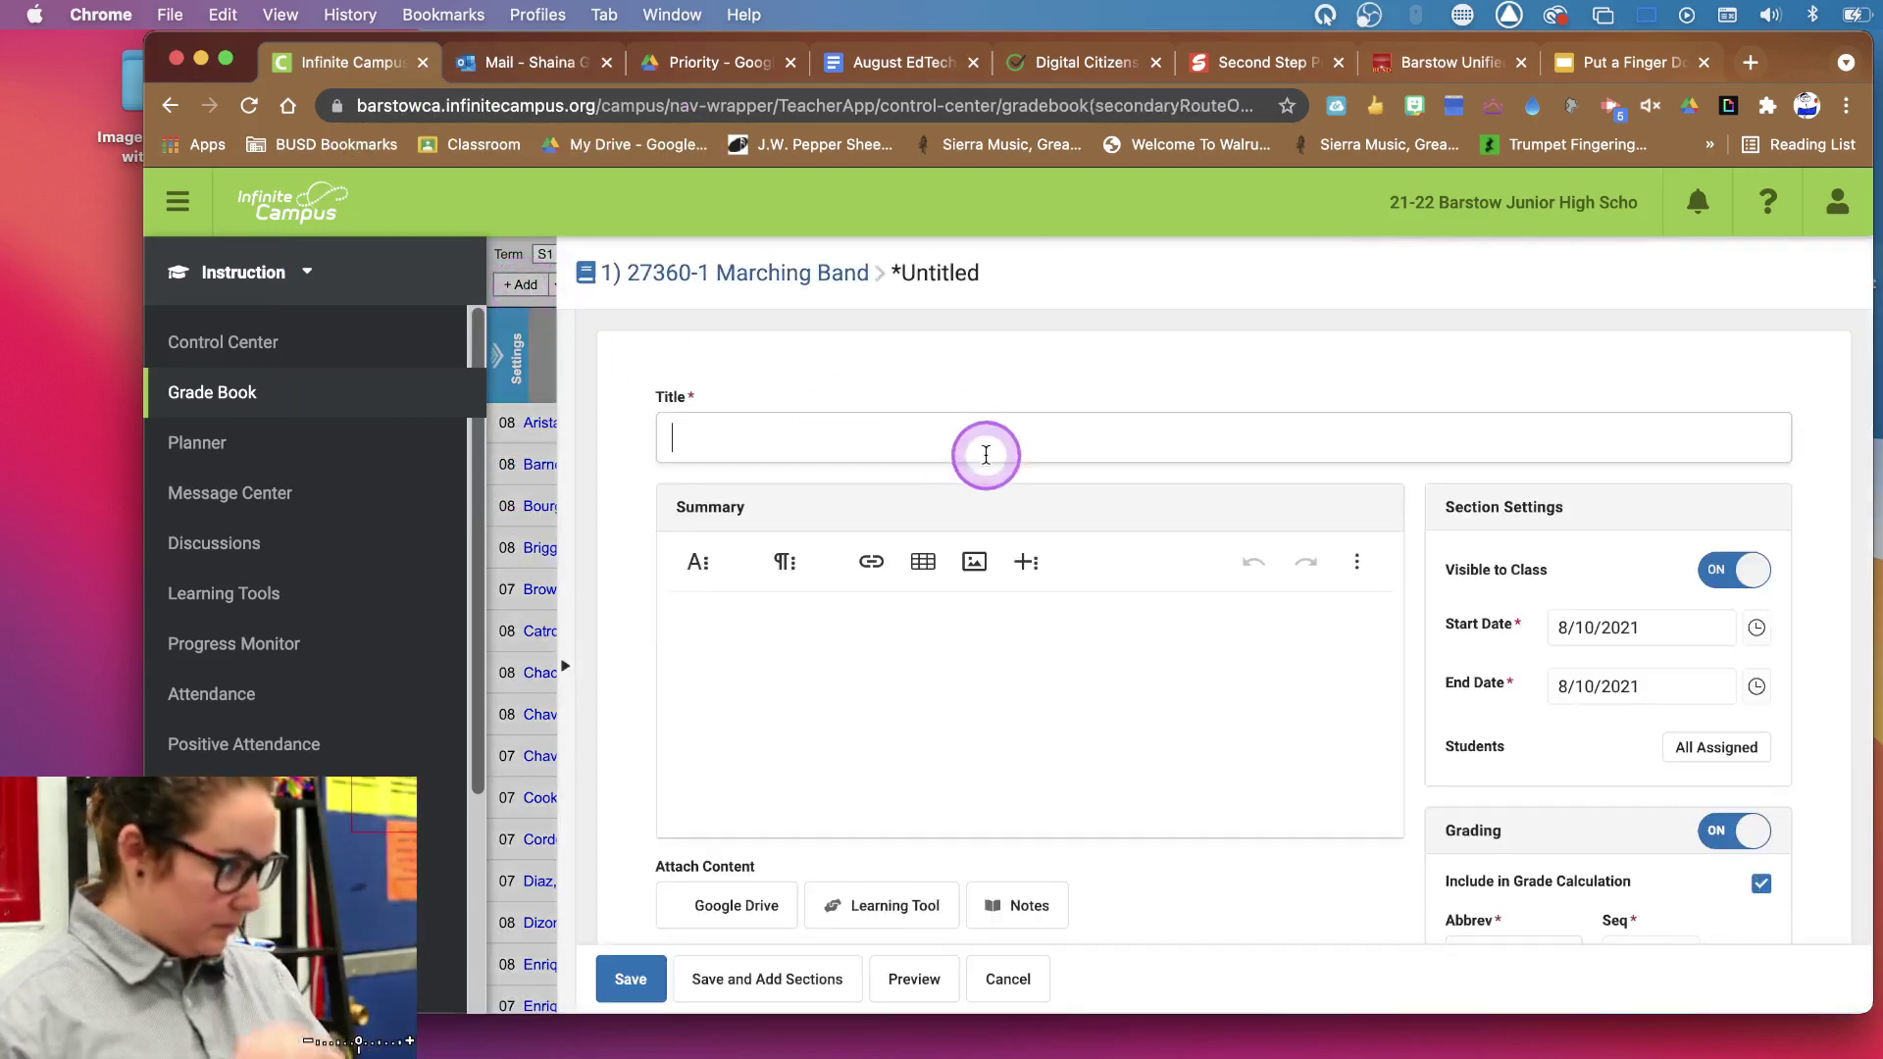
pyautogui.scroll(-2, 874, 475)
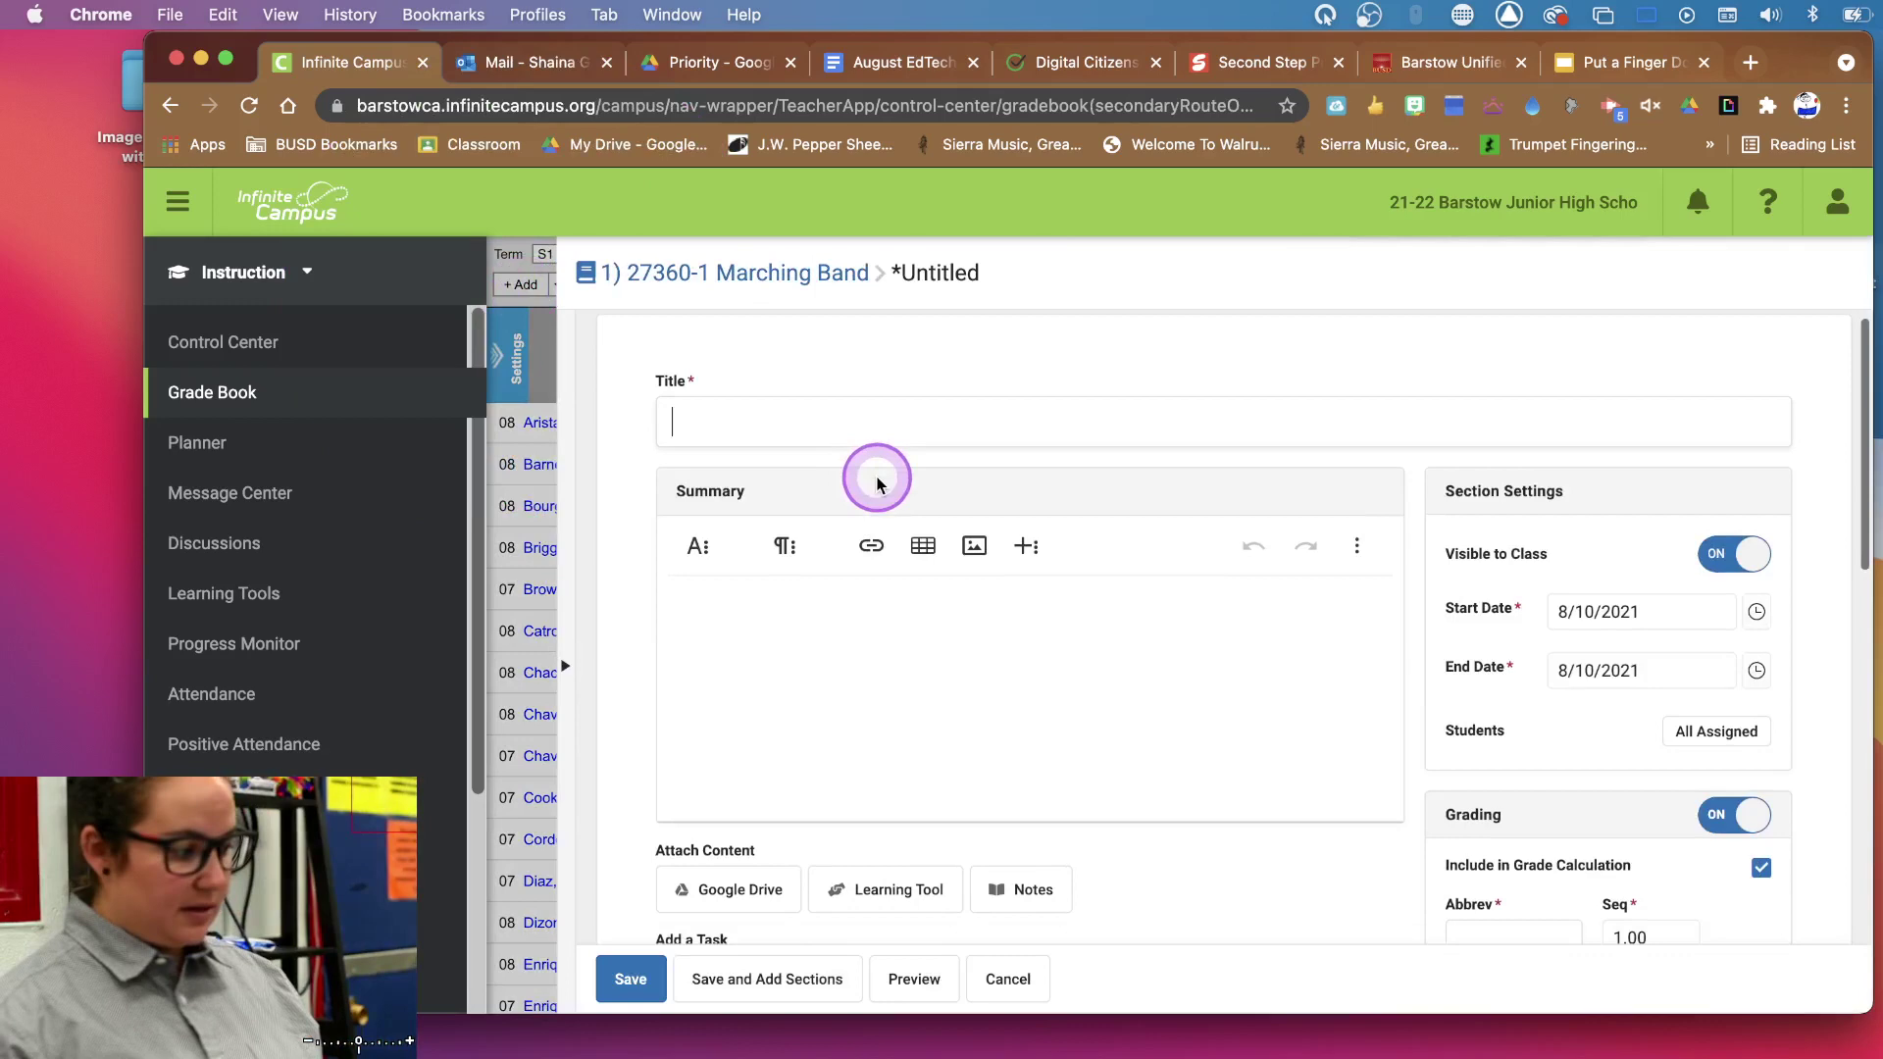
pyautogui.scroll(-8, 887, 495)
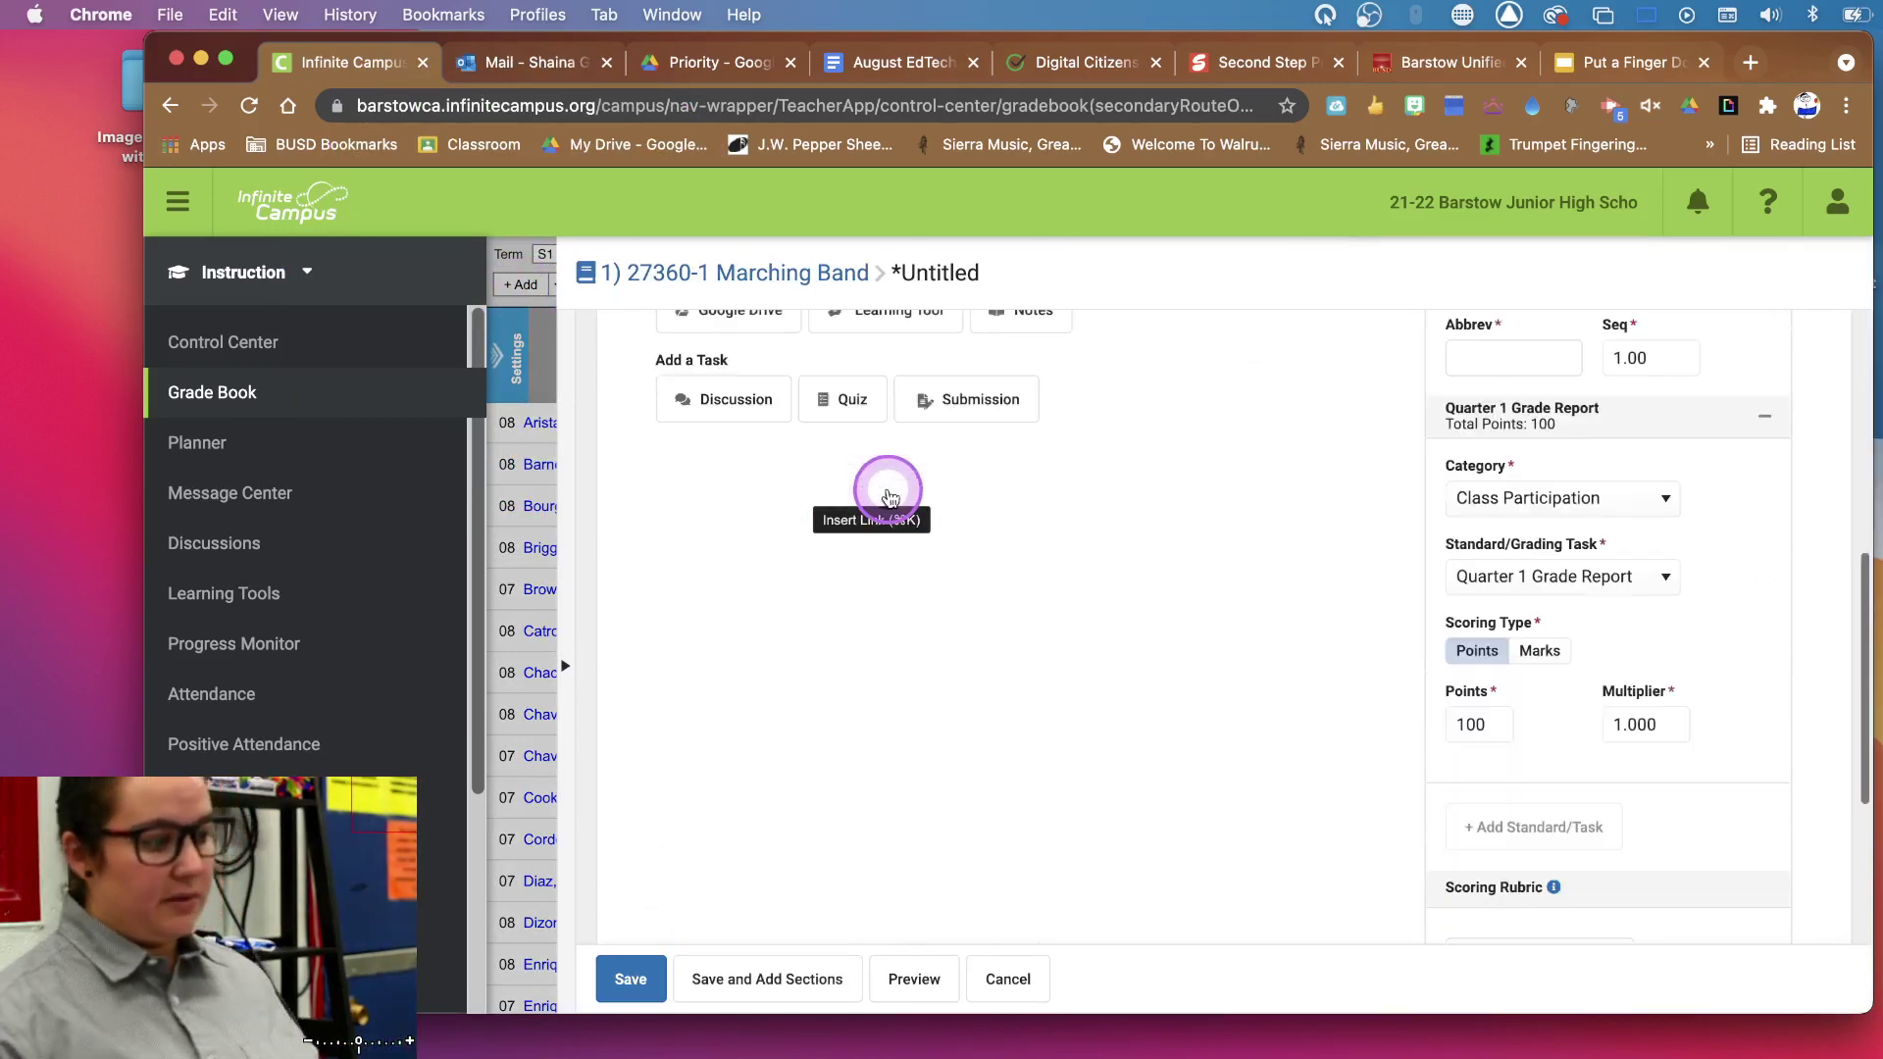
pyautogui.scroll(-5, 888, 496)
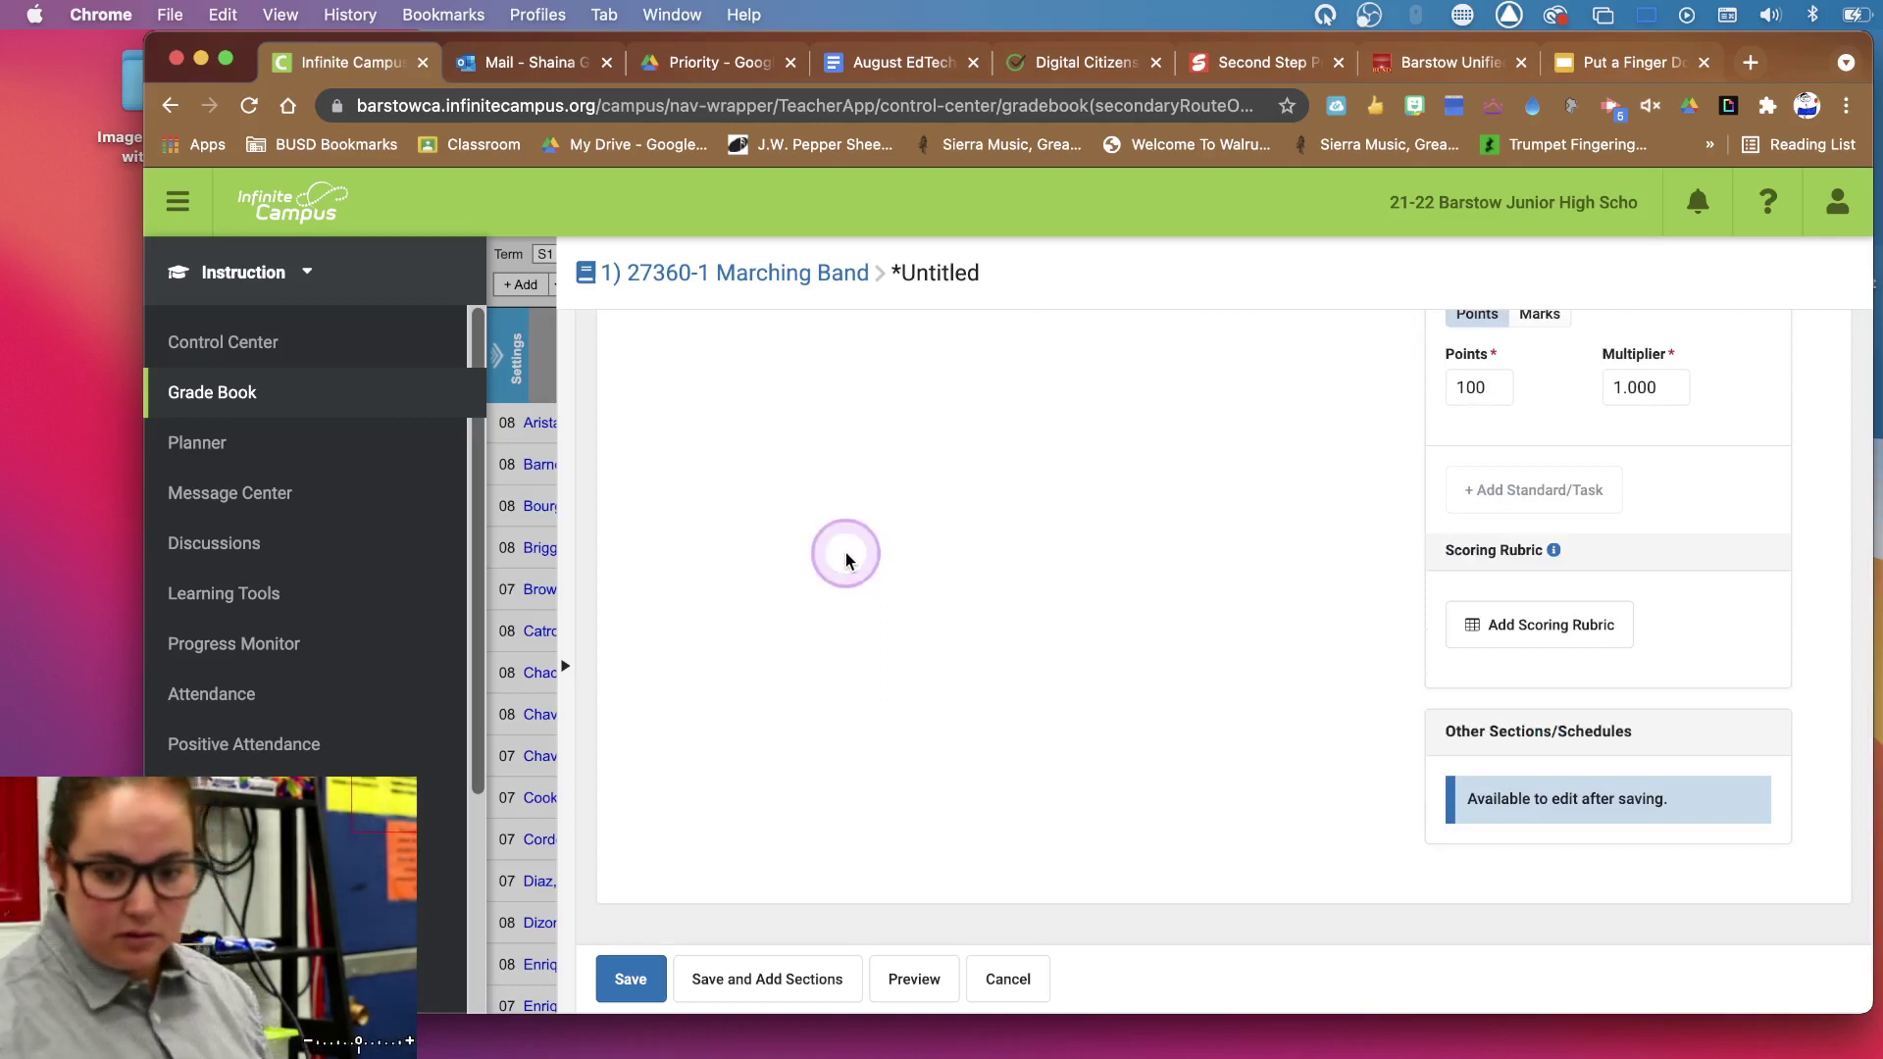
pyautogui.scroll(15, 843, 555)
pyautogui.click(706, 420)
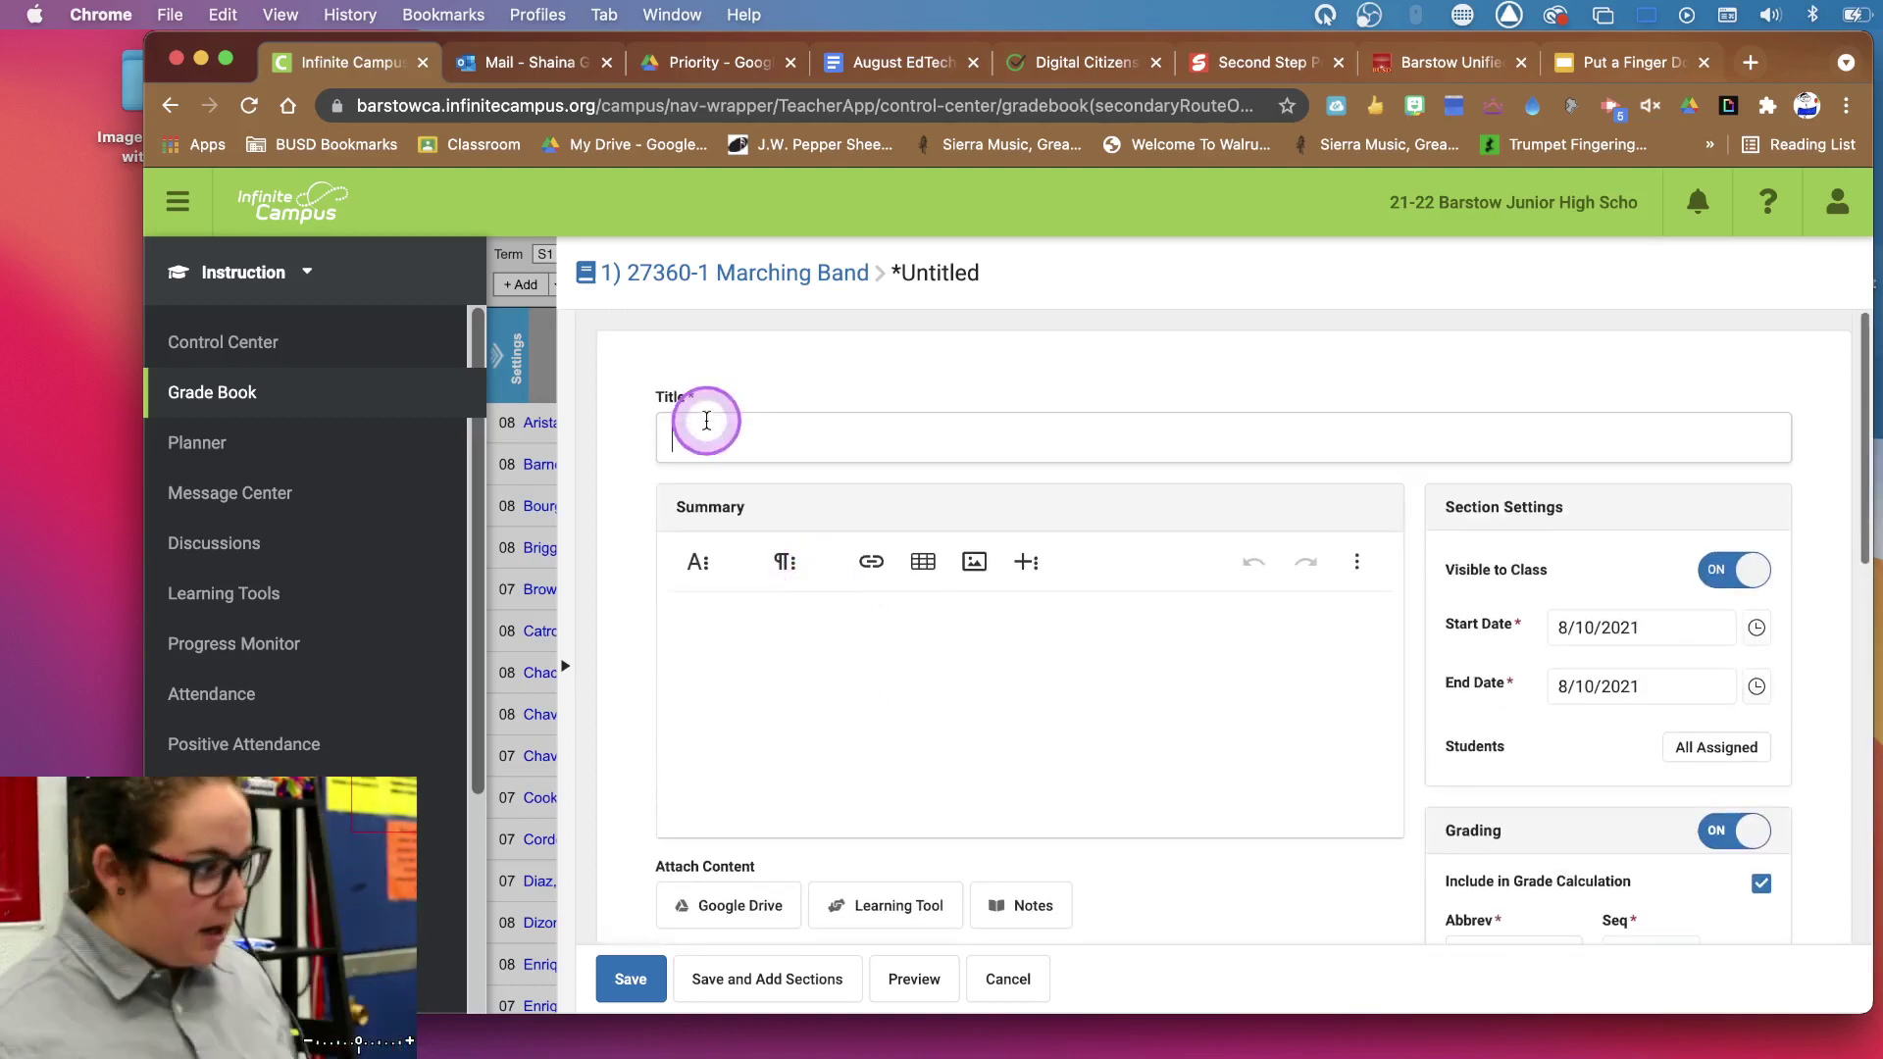
# - Title the assignment 'Weekly Participation 8/13', adapting a previous Weekly Participation title
pyautogui.write('Week')
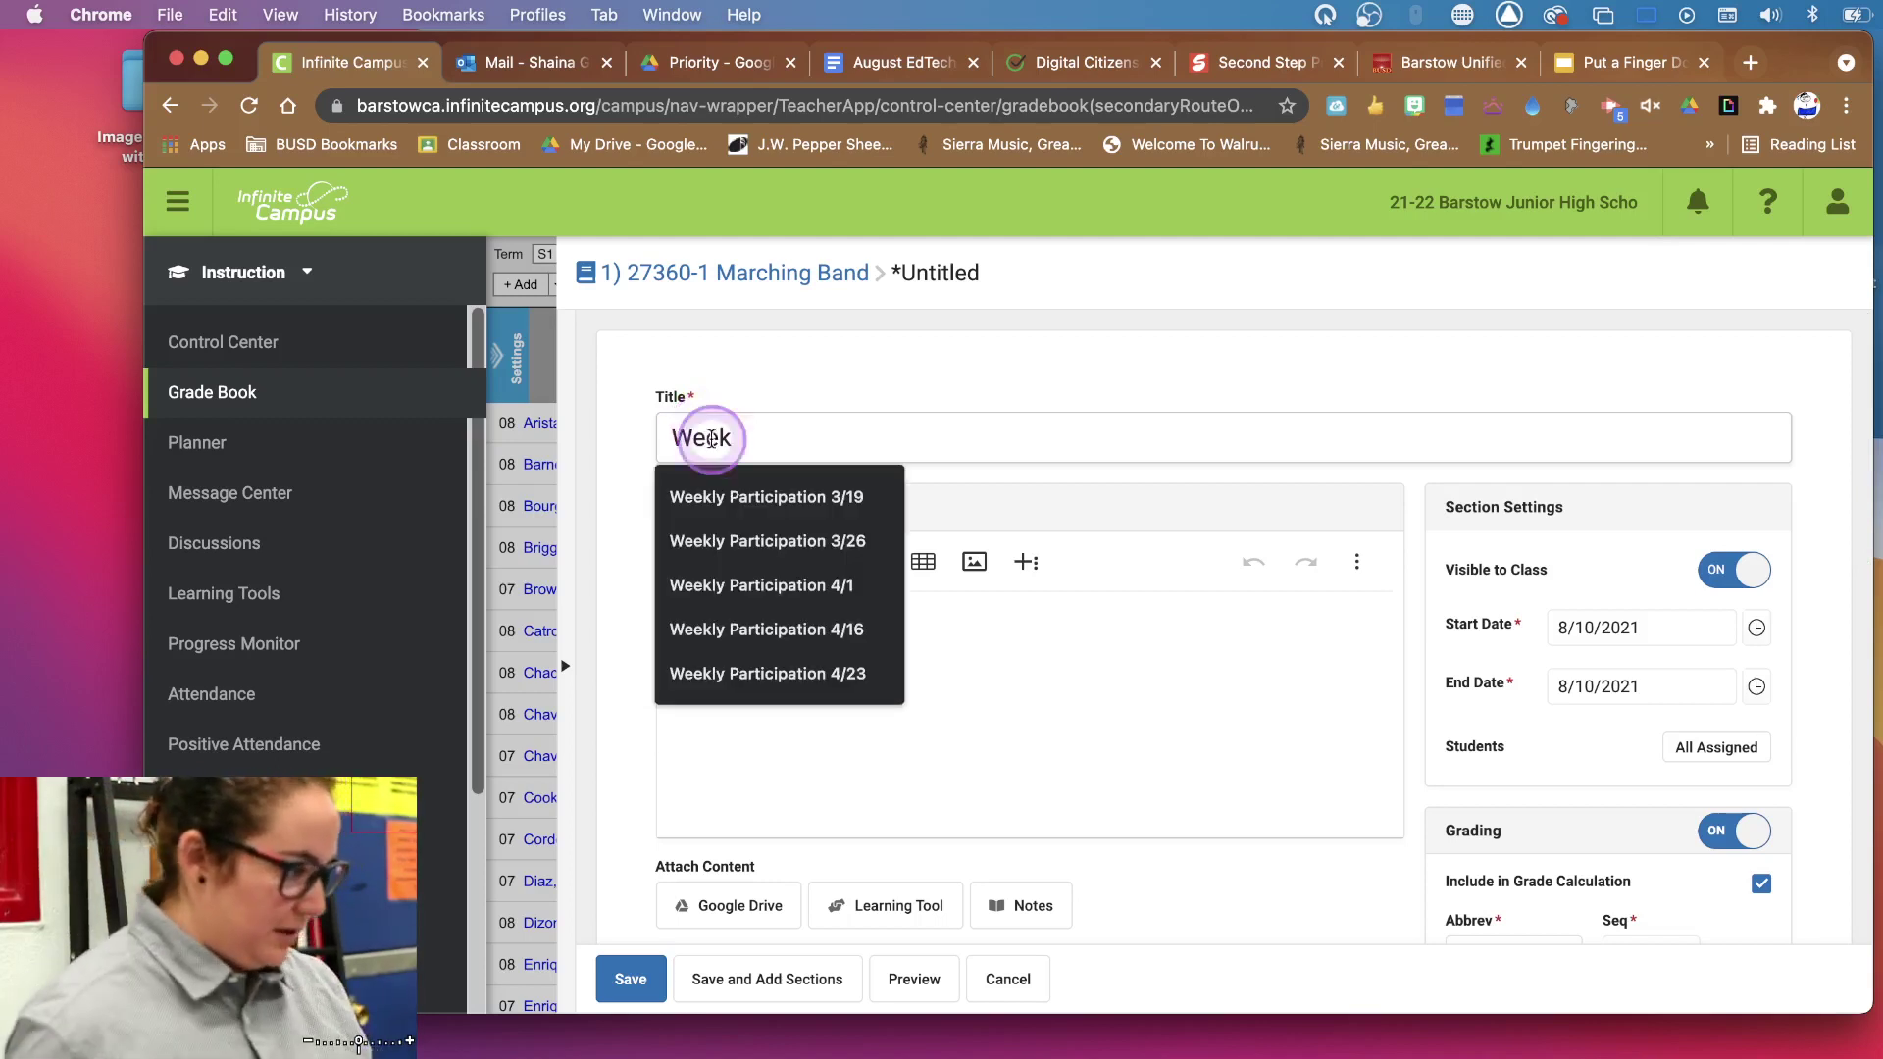
pyautogui.click(748, 496)
pyautogui.press('BackSpace')
pyautogui.press('BackSpace')
pyautogui.press('BackSpace')
pyautogui.press('BackSpace')
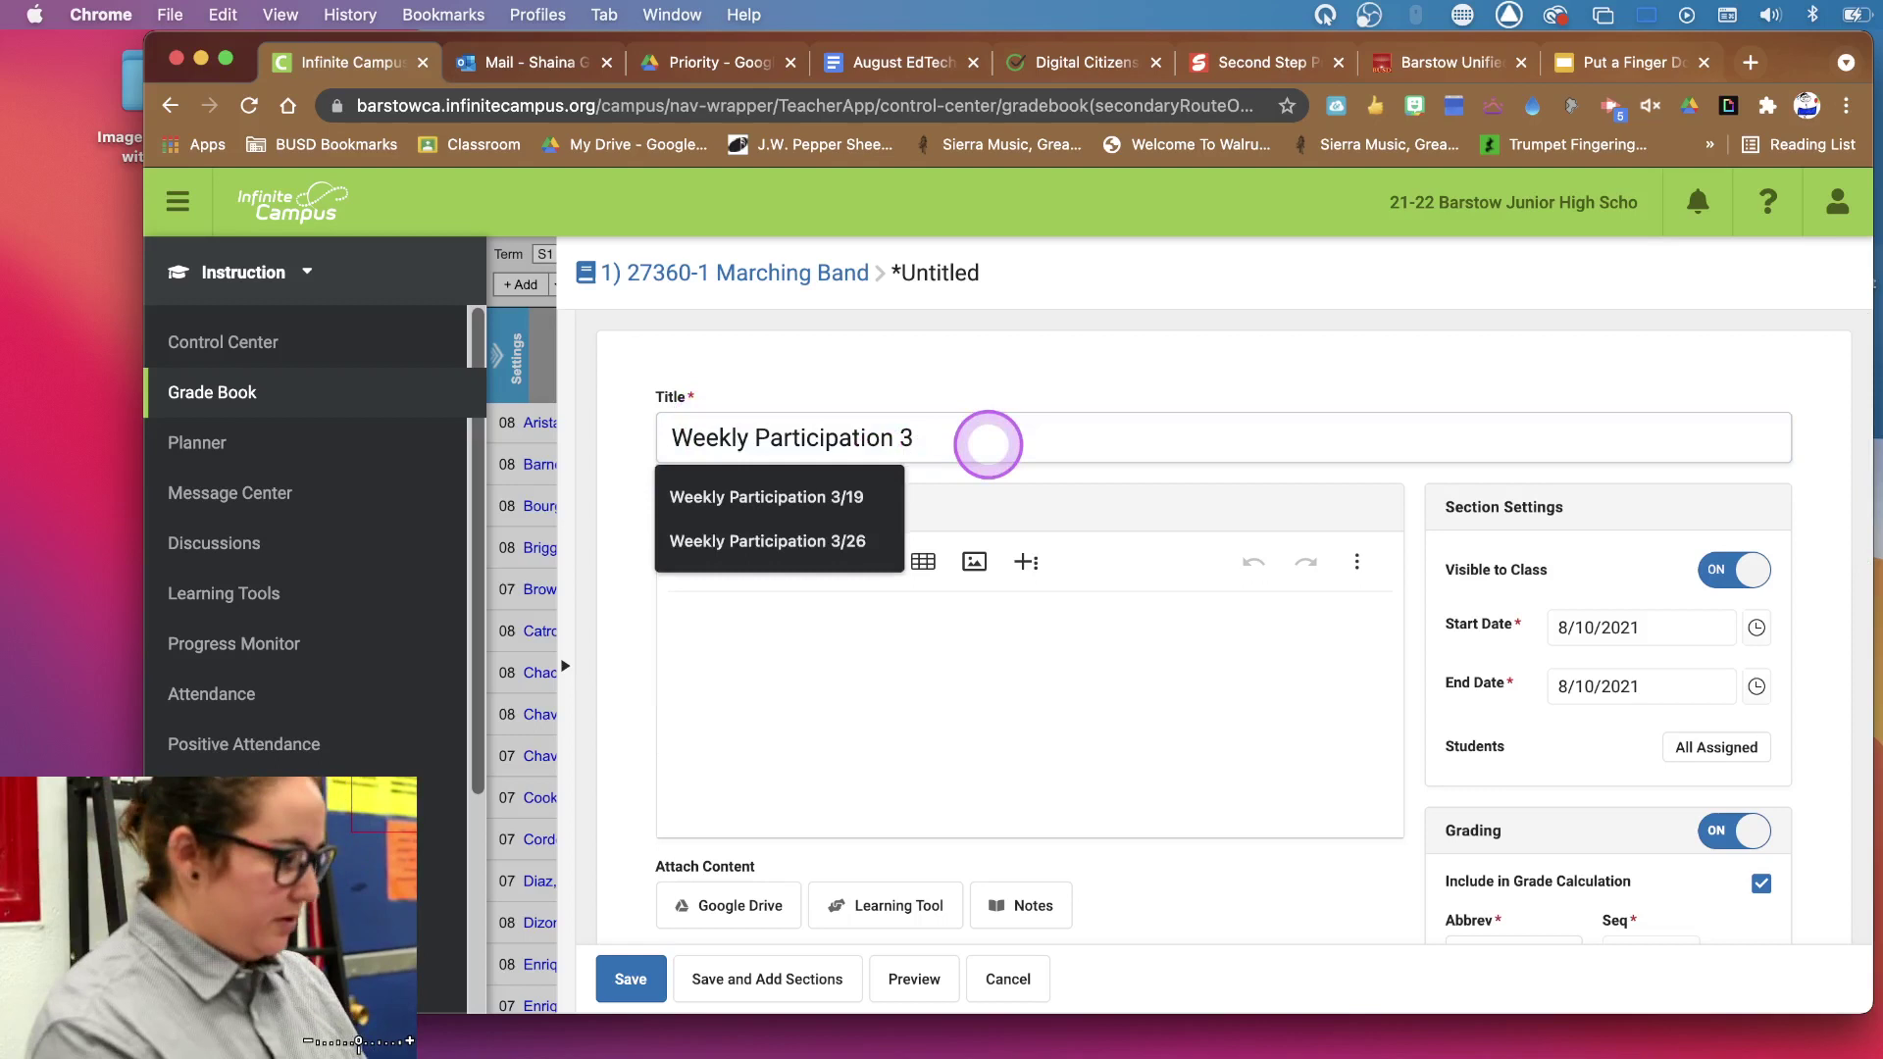
pyautogui.write('8/1')
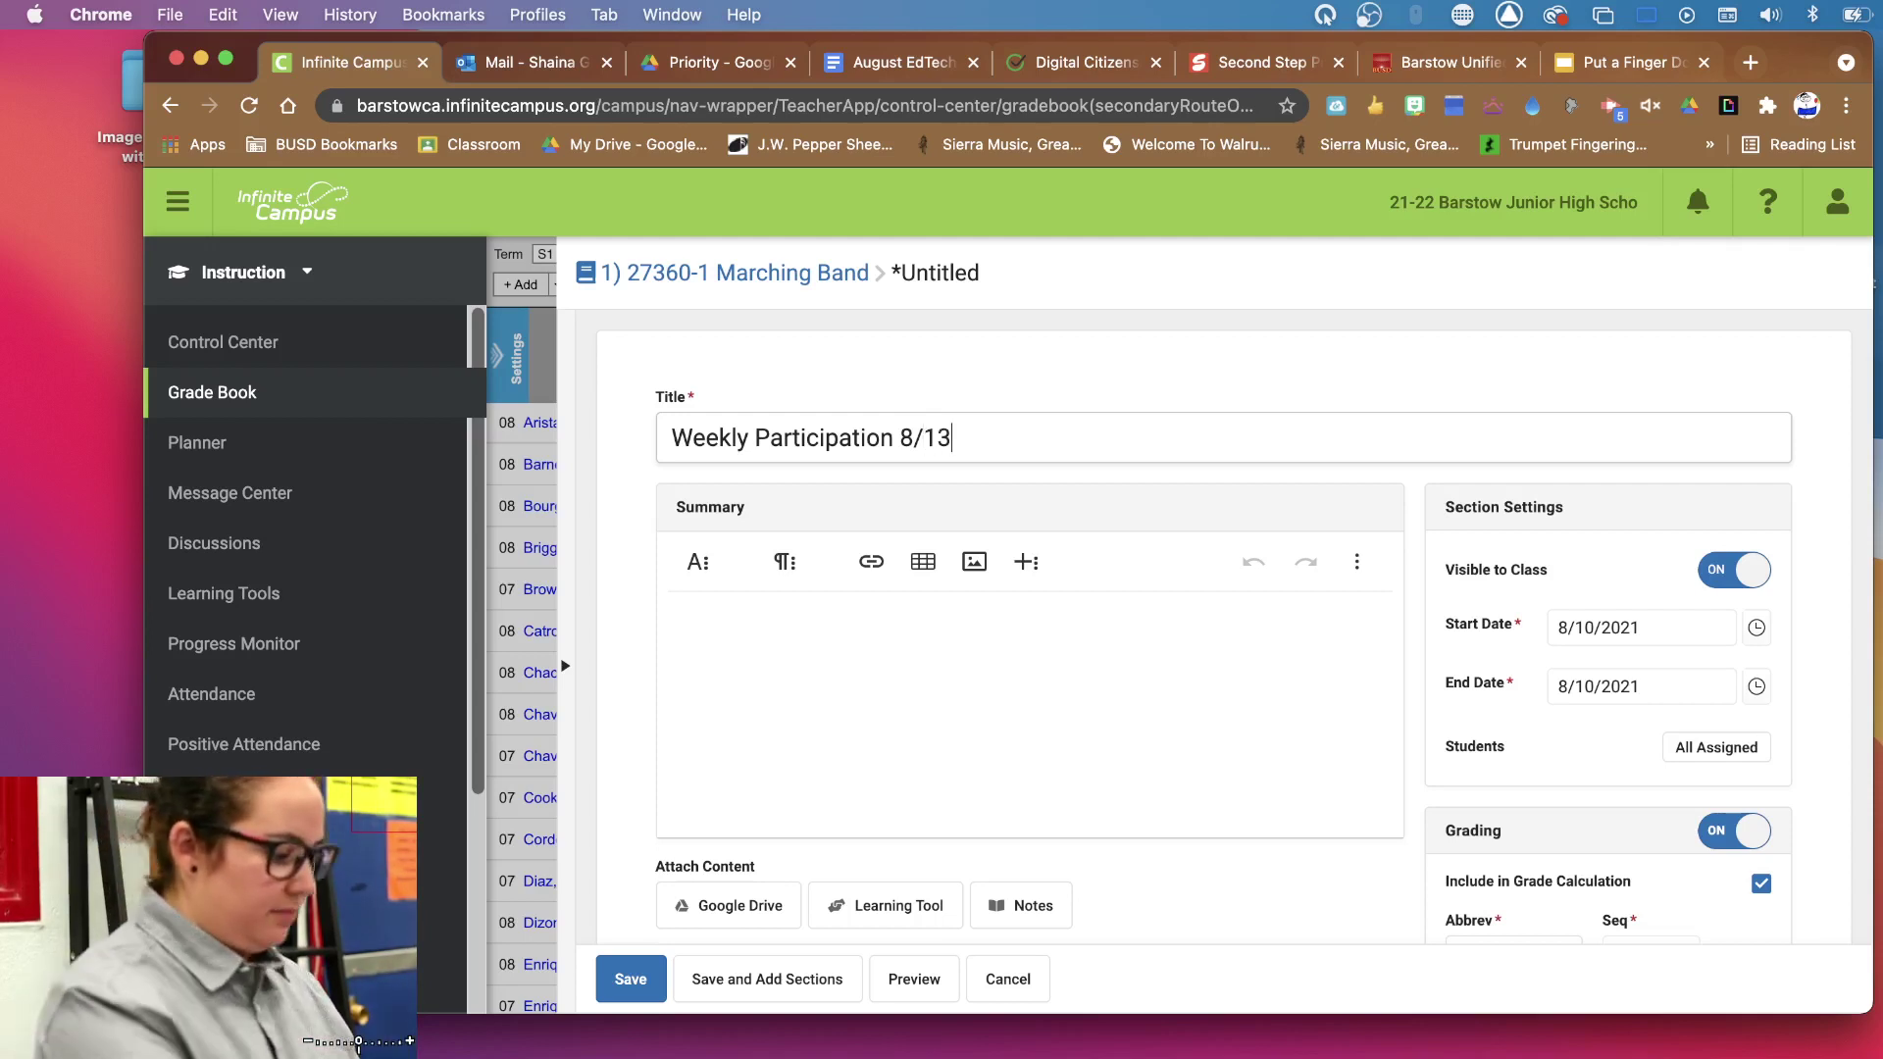
pyautogui.click(887, 647)
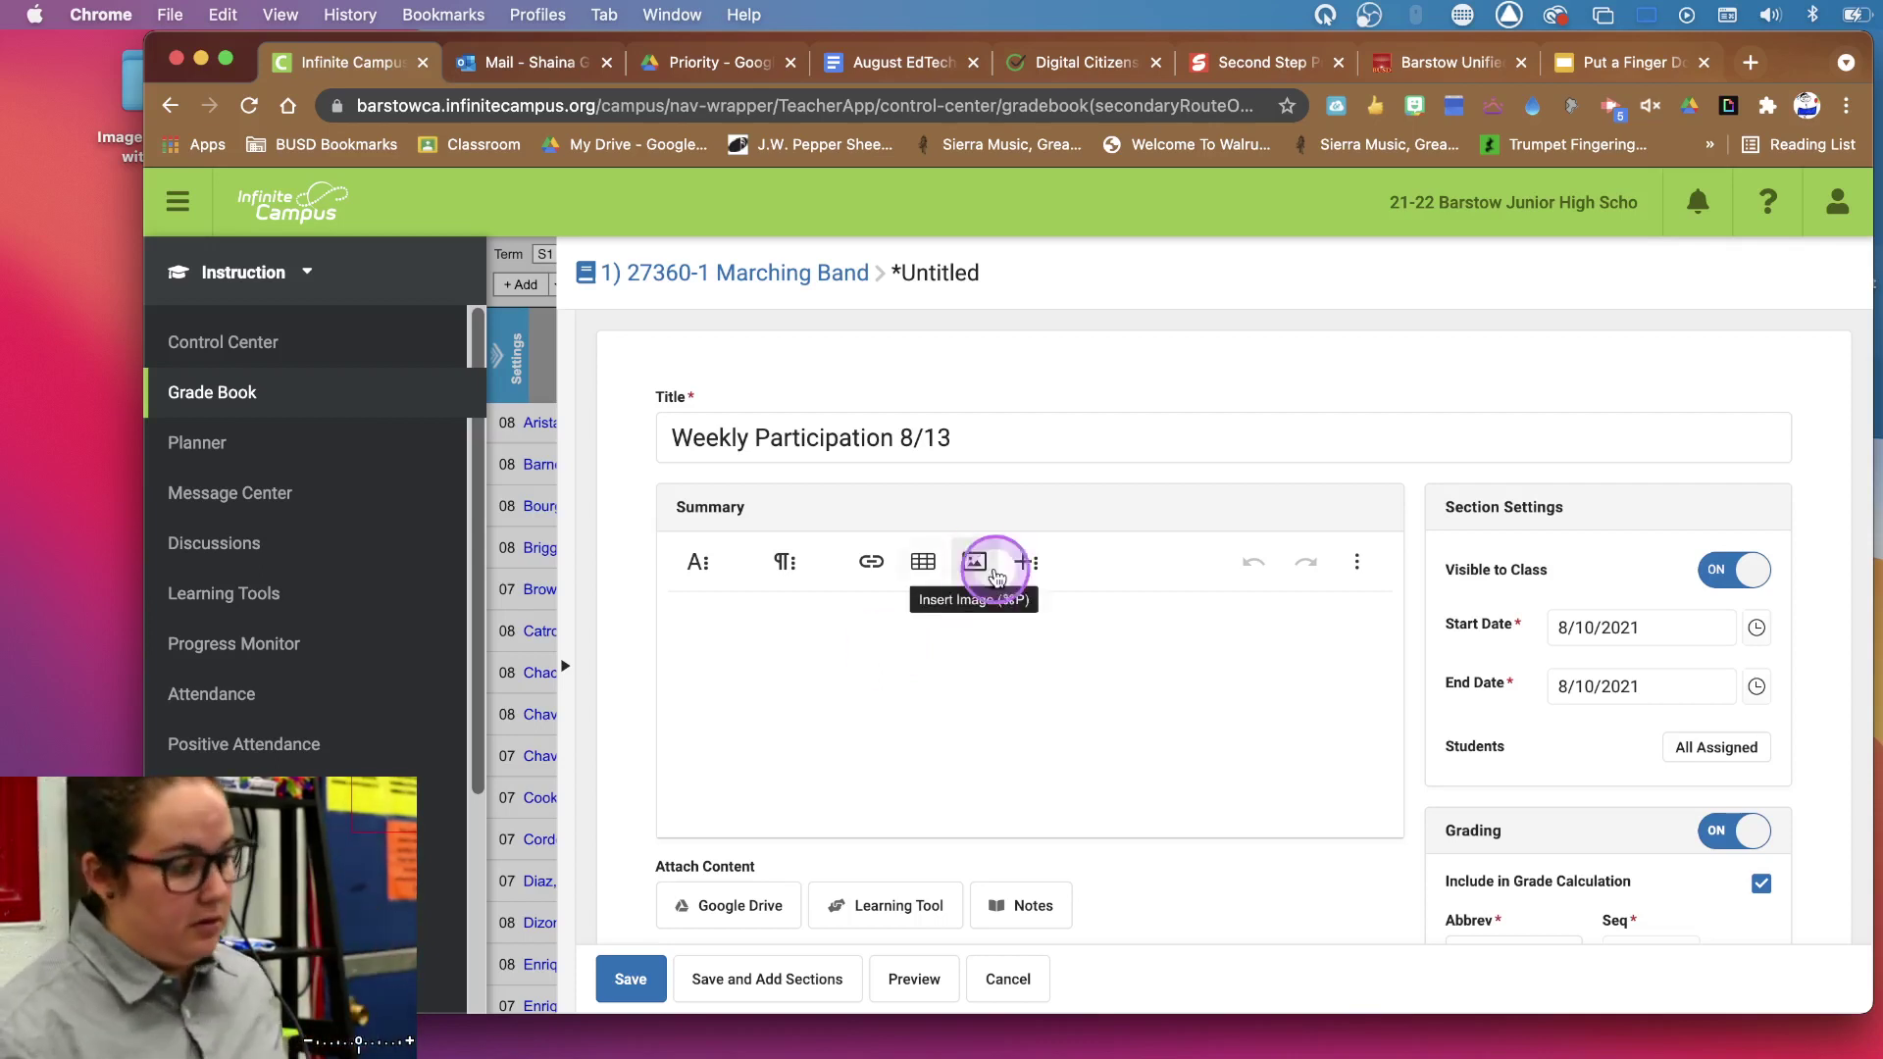
# - Set the assignment's start date to 8/9/2021 and end date to 8/13/2021
pyautogui.scroll(-1, 1121, 523)
pyautogui.scroll(-1, 1121, 523)
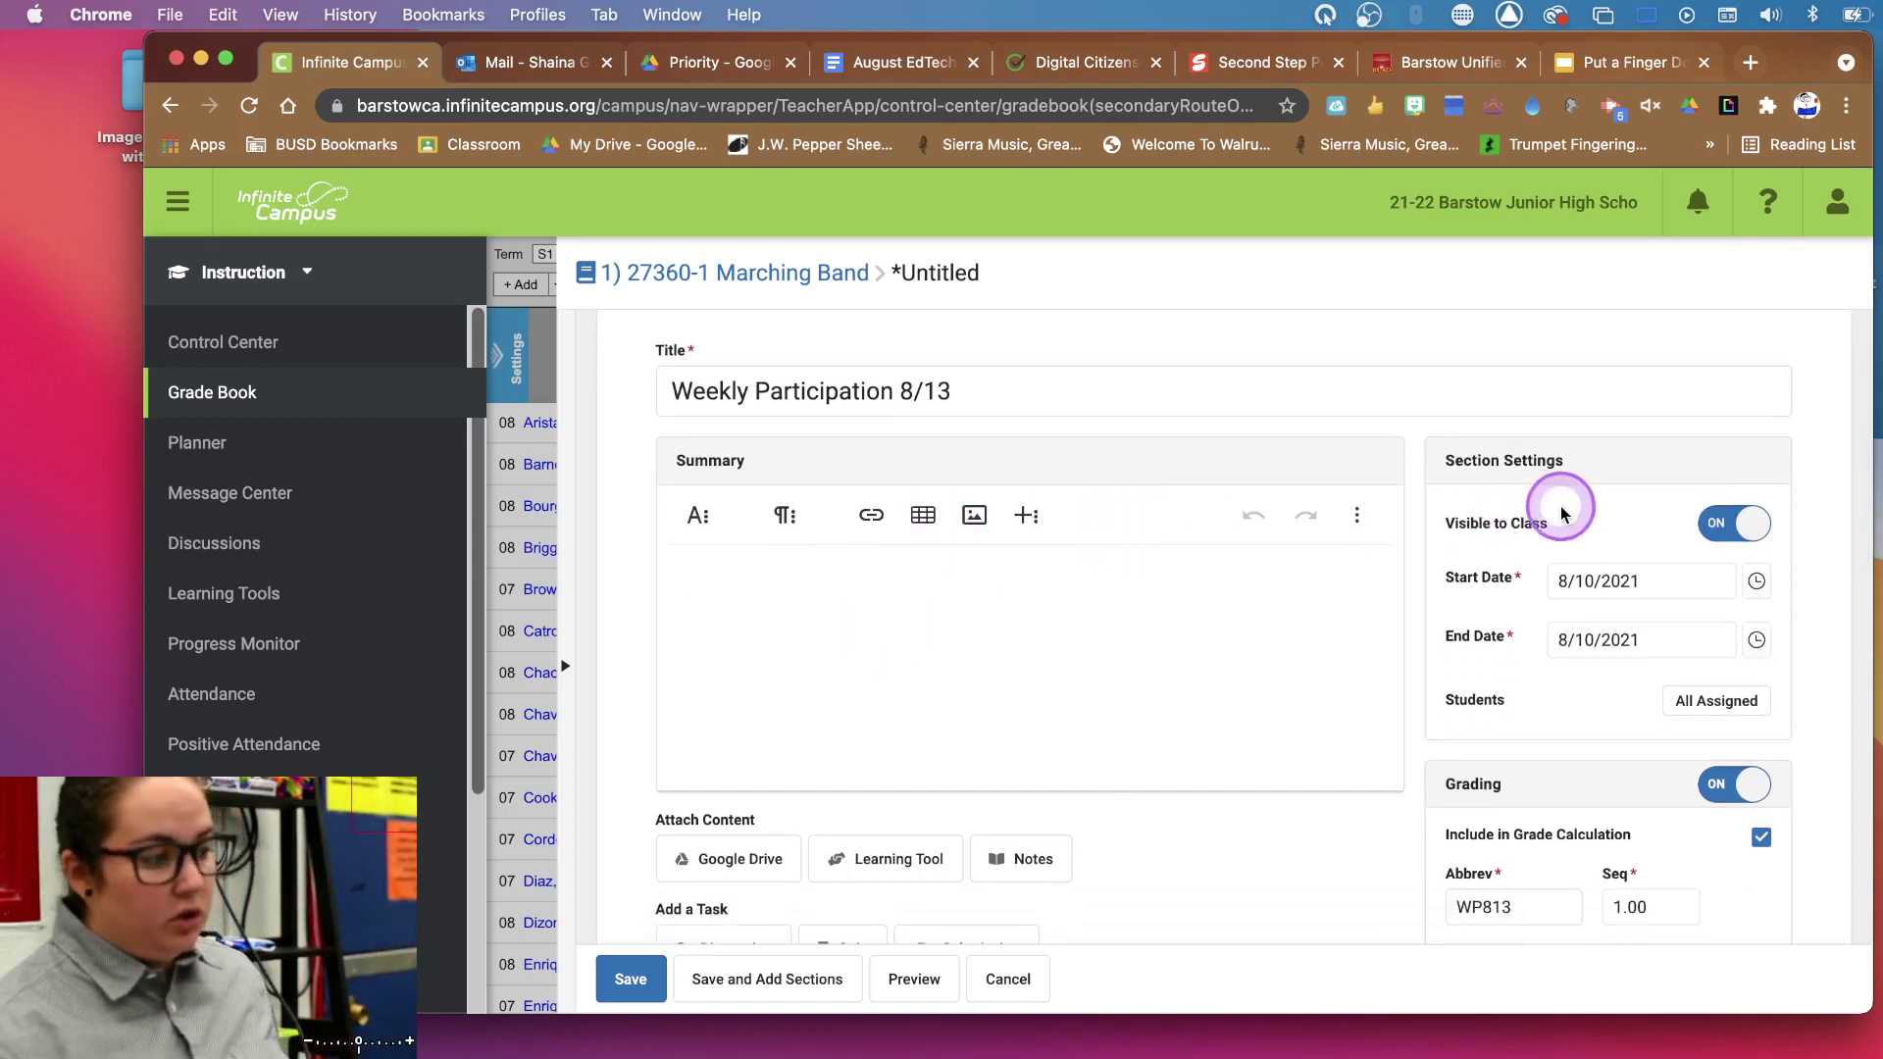
pyautogui.click(1750, 538)
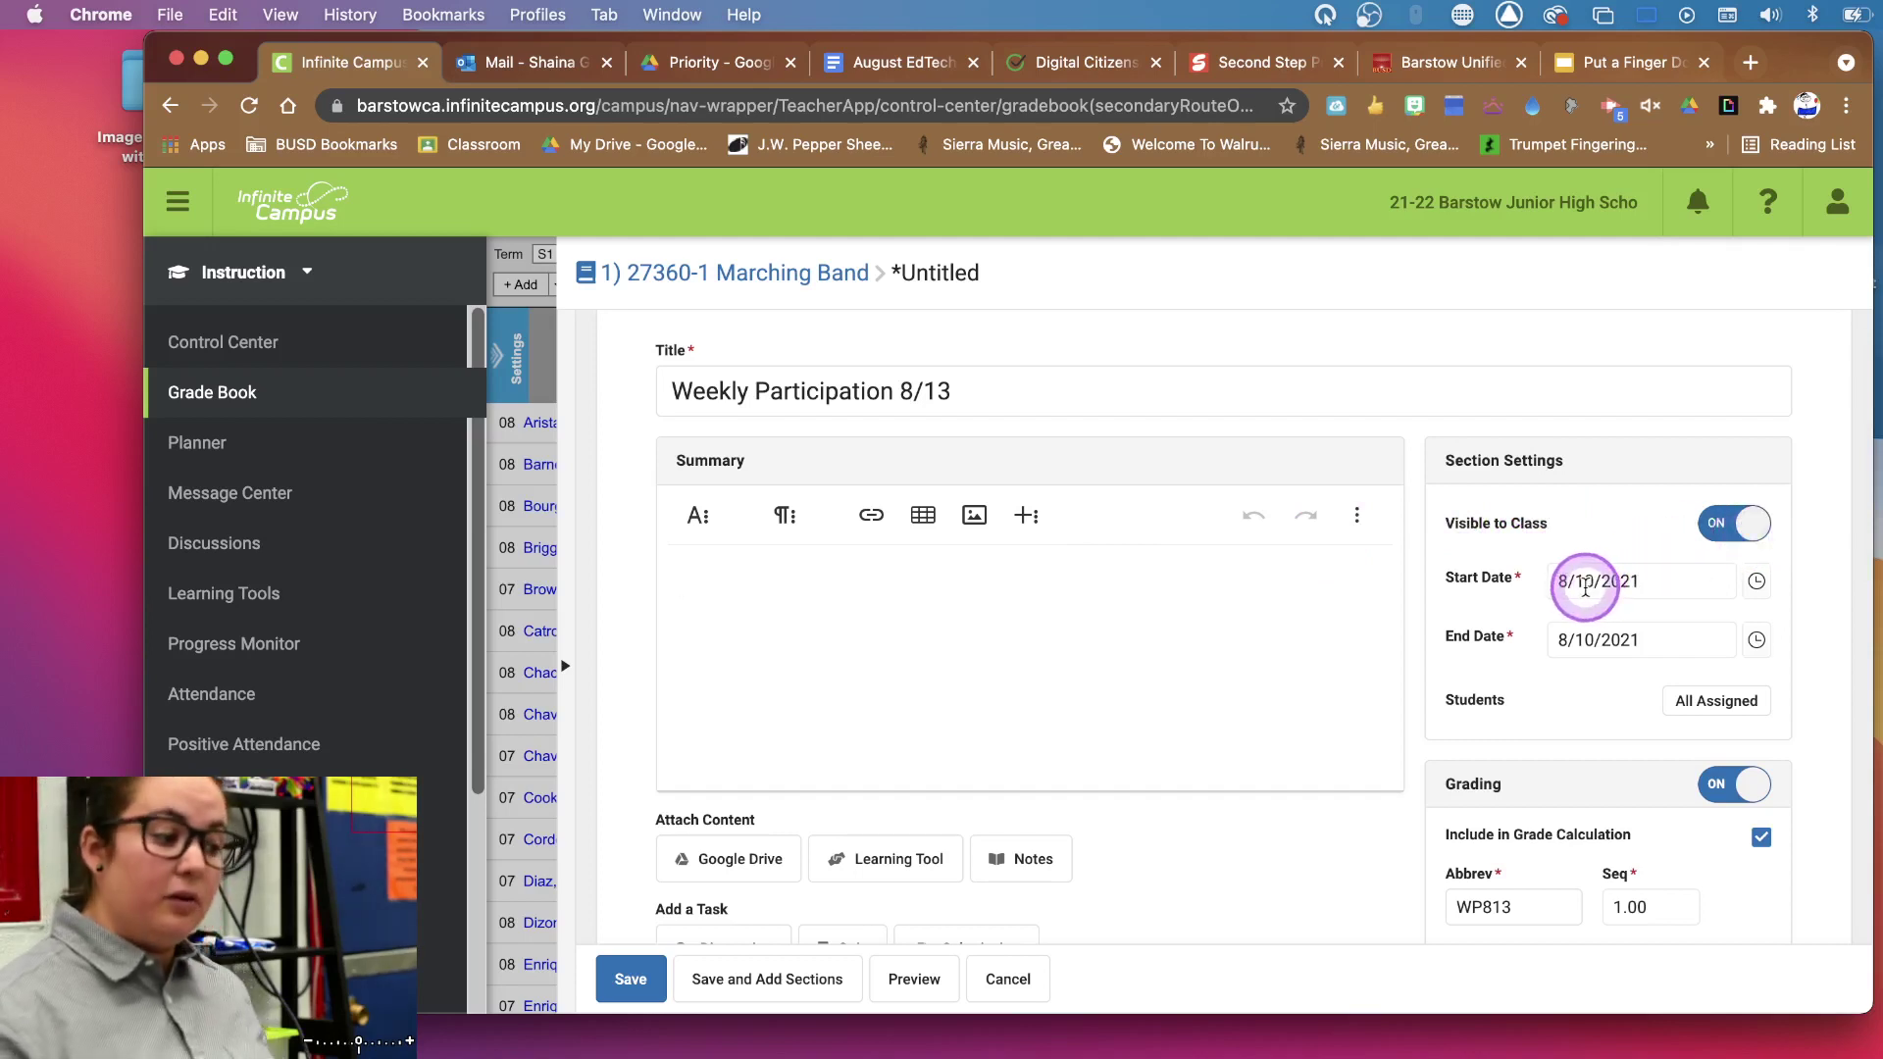
pyautogui.click(1755, 639)
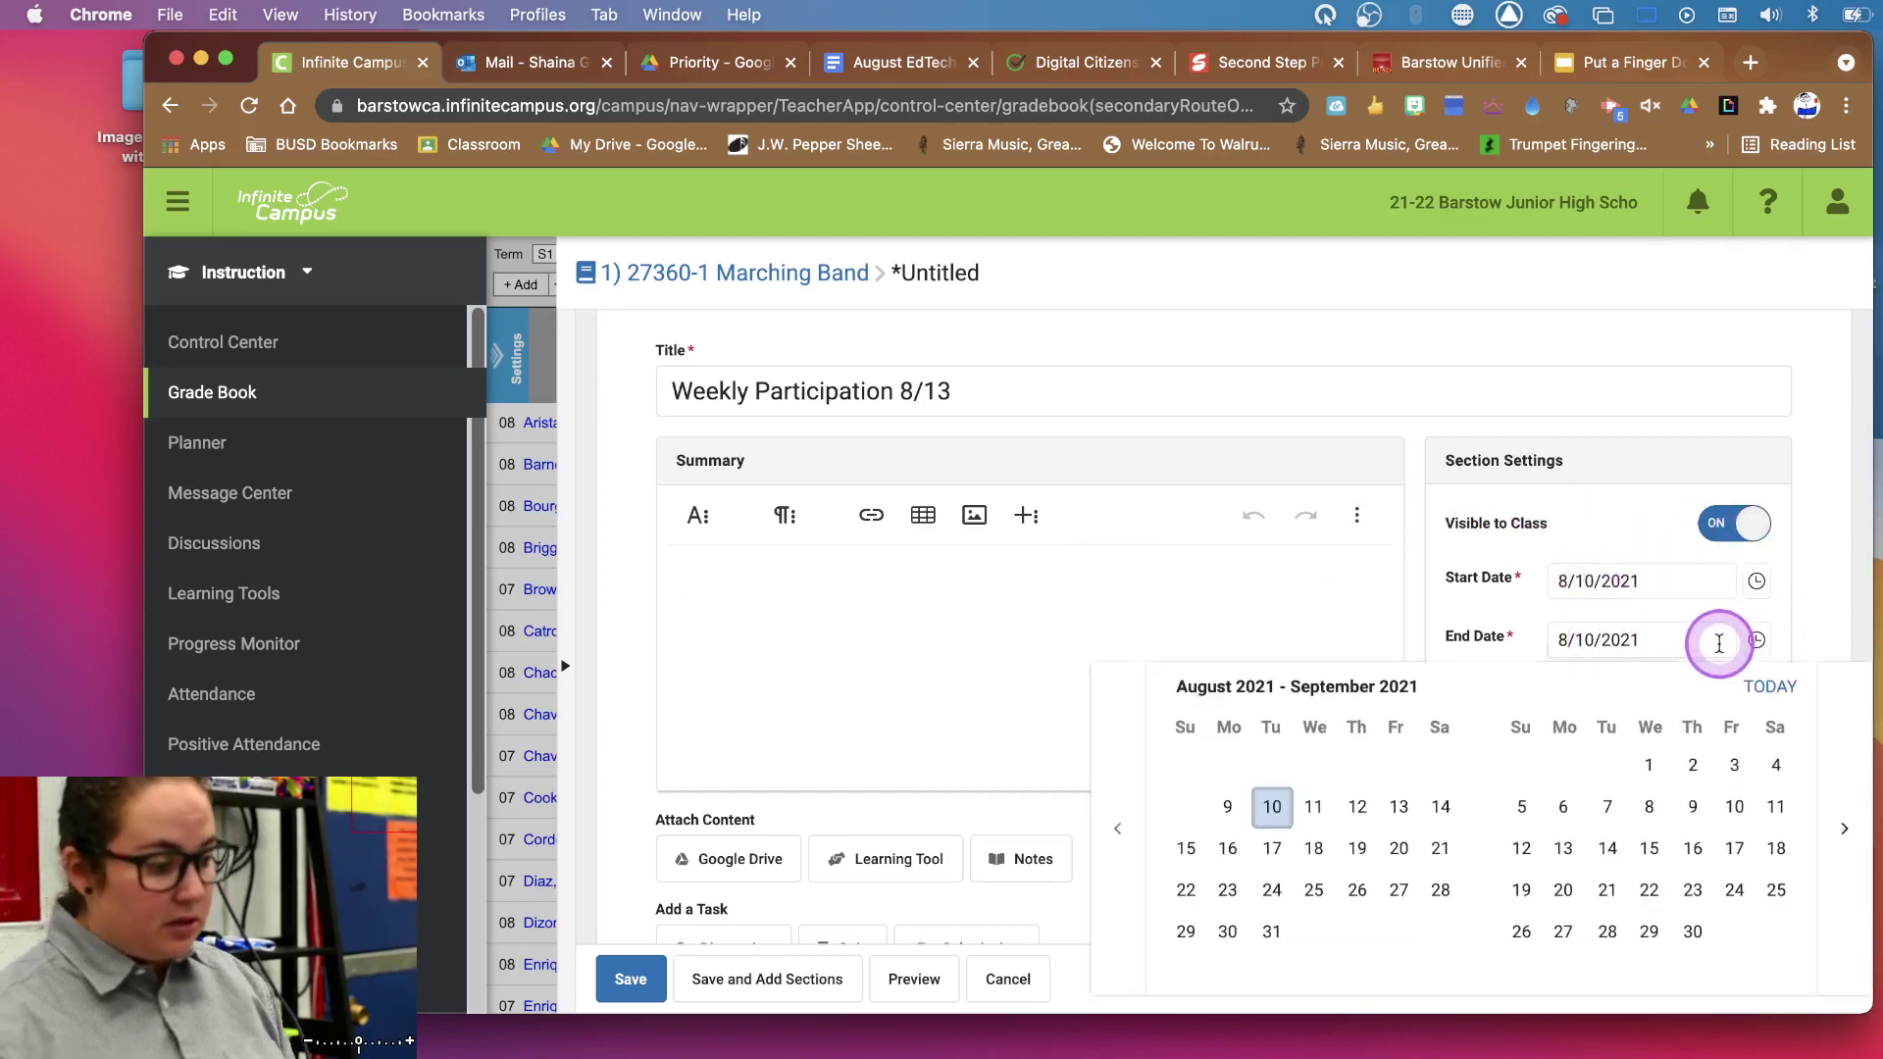
pyautogui.click(1398, 806)
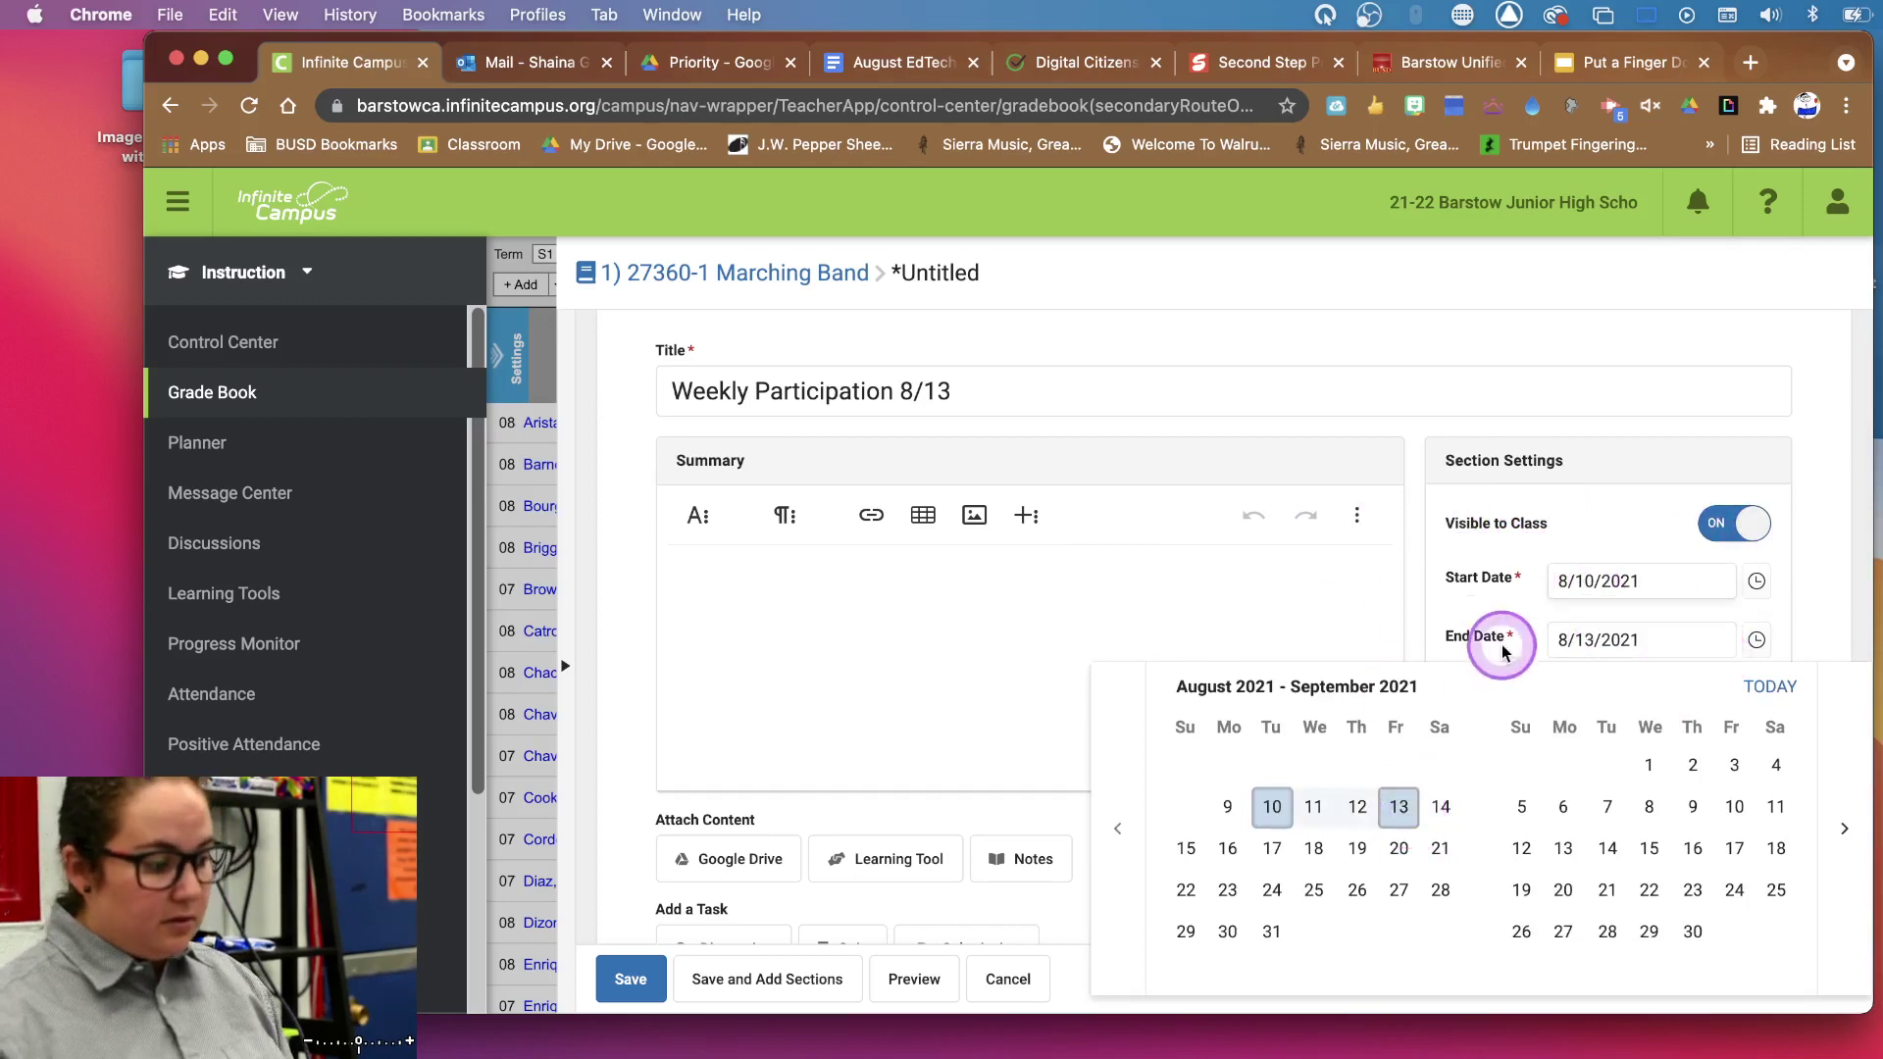
pyautogui.click(1227, 806)
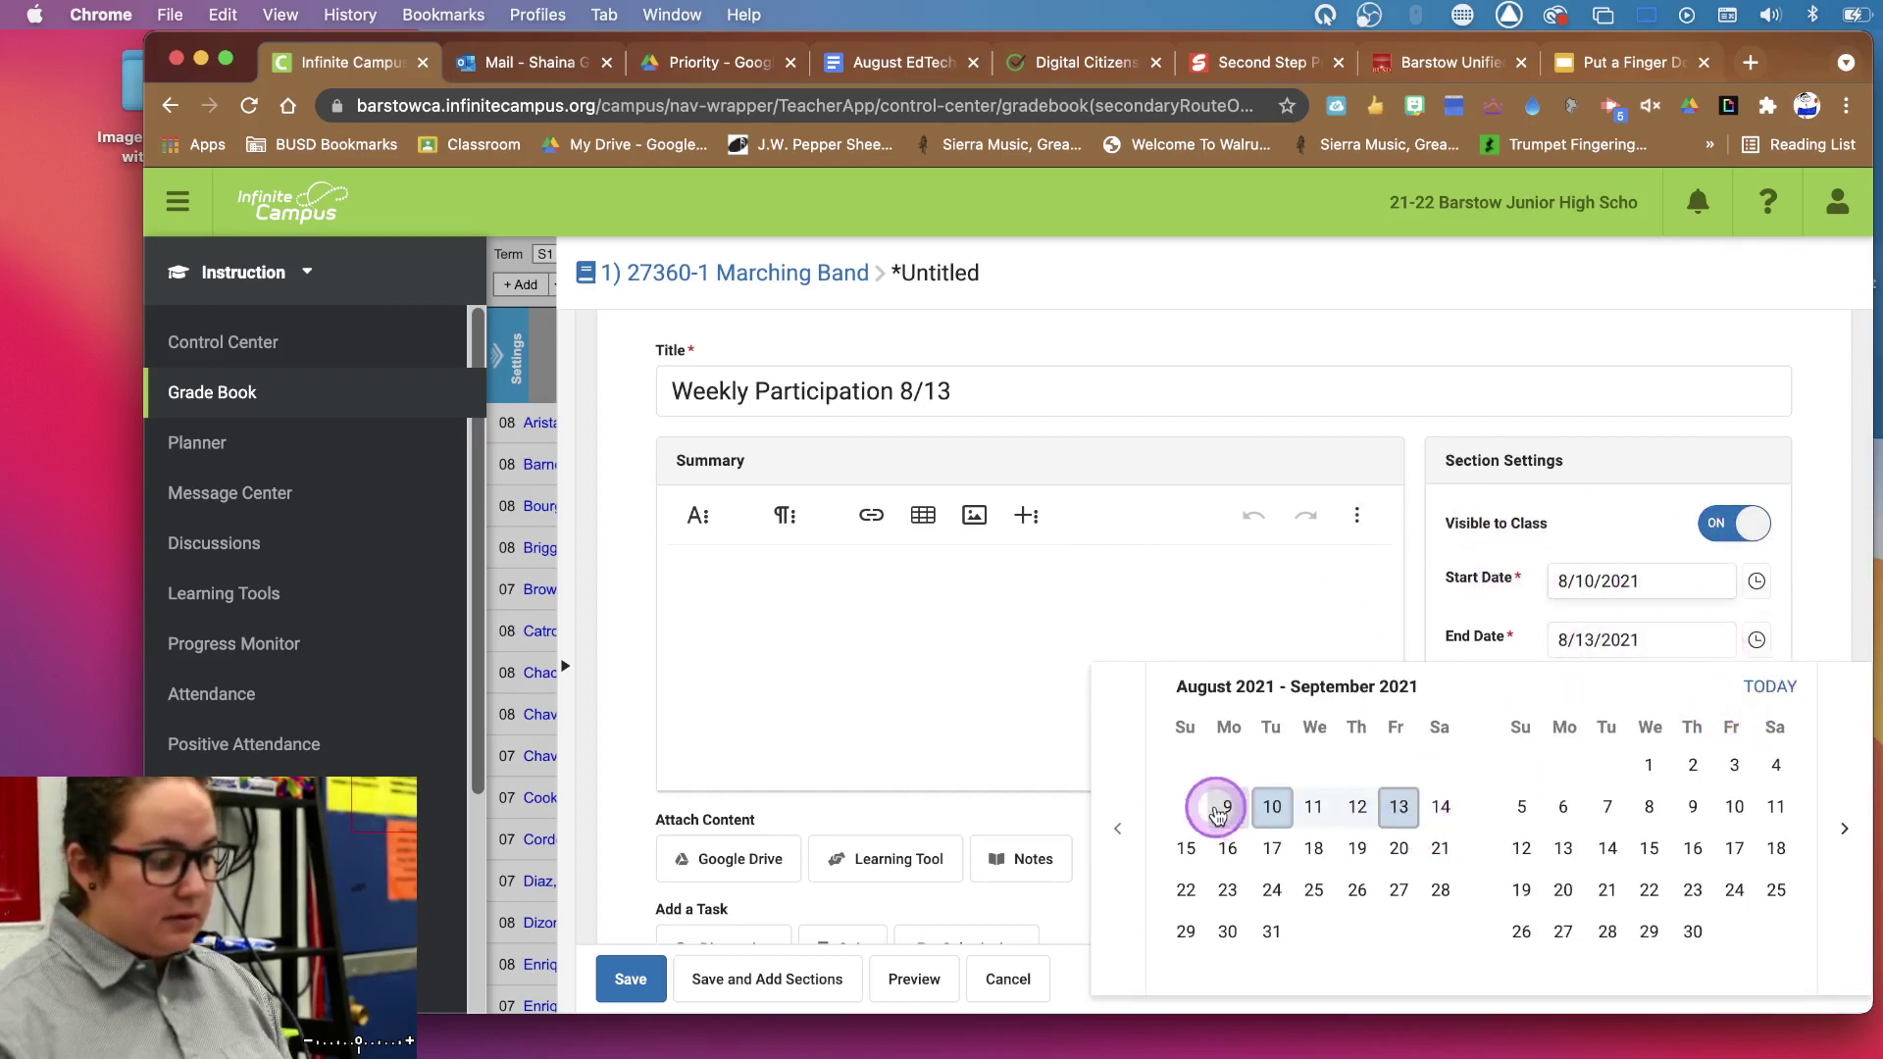
pyautogui.scroll(1, 1538, 379)
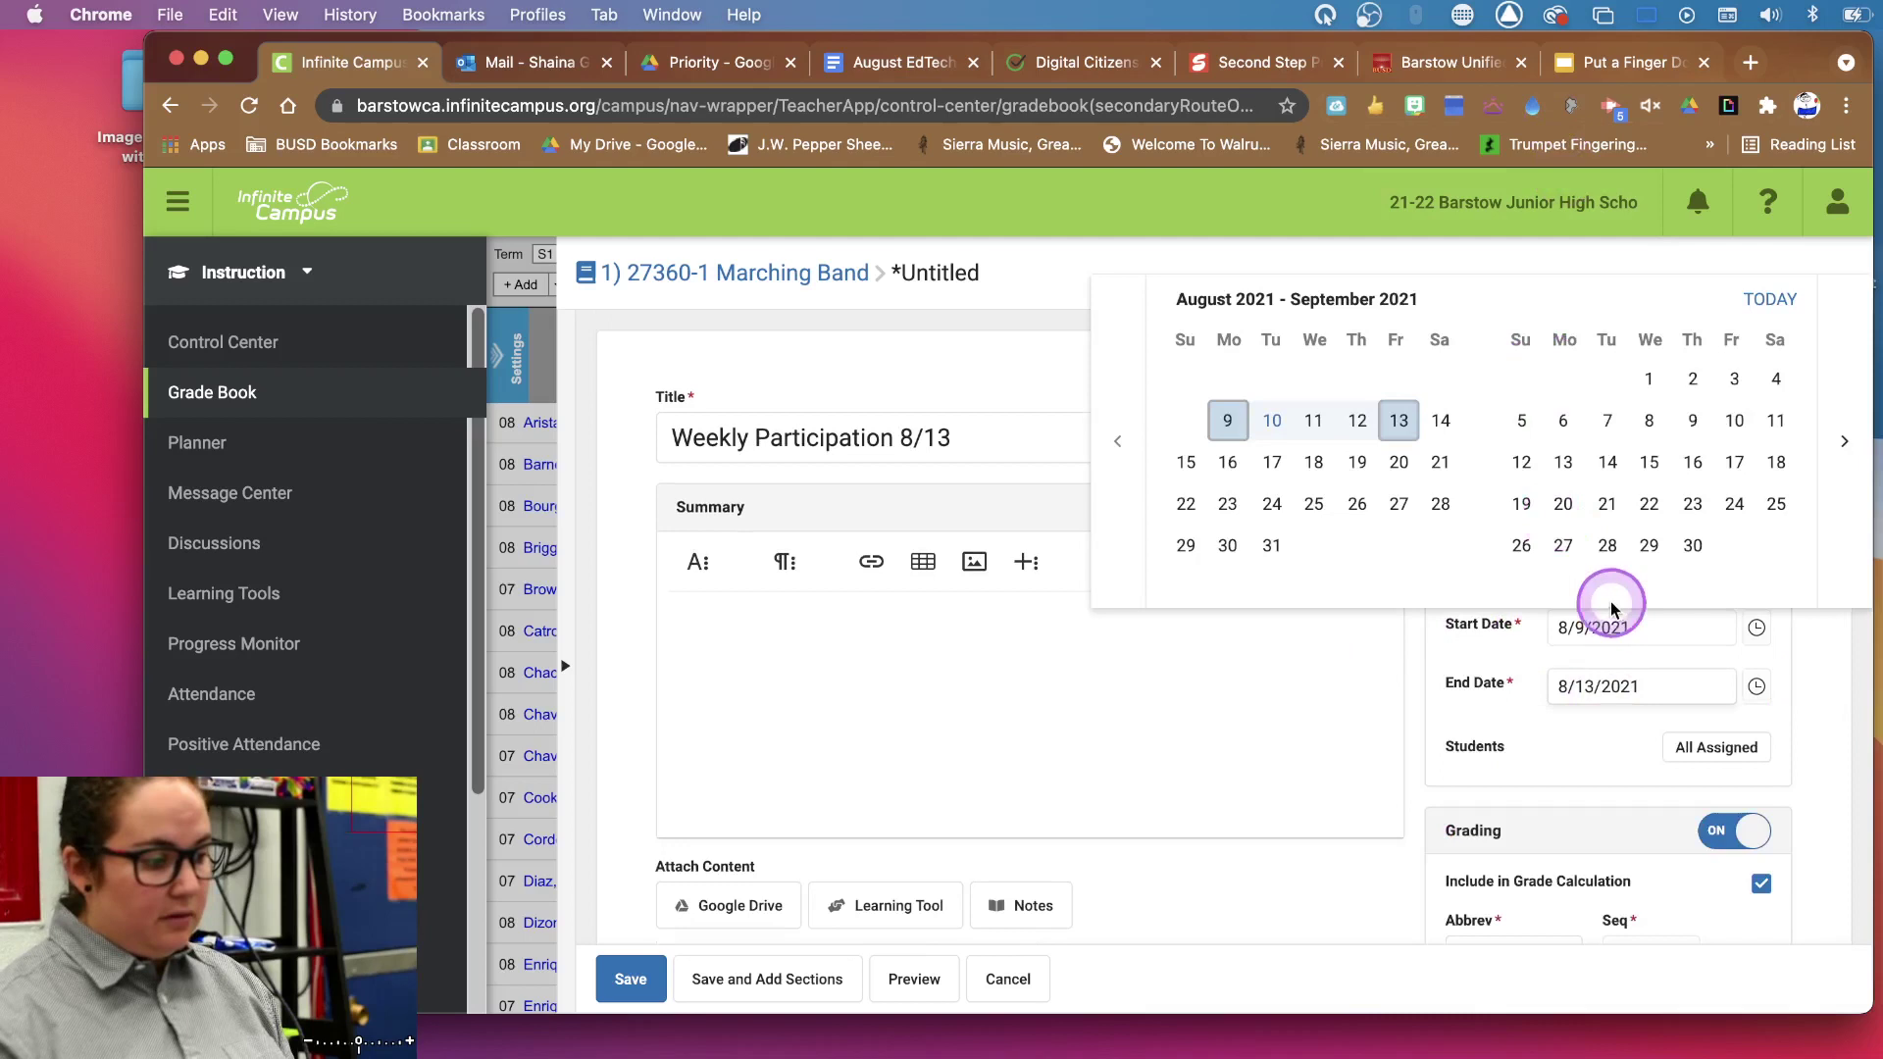
pyautogui.click(1815, 693)
pyautogui.scroll(-2, 1815, 693)
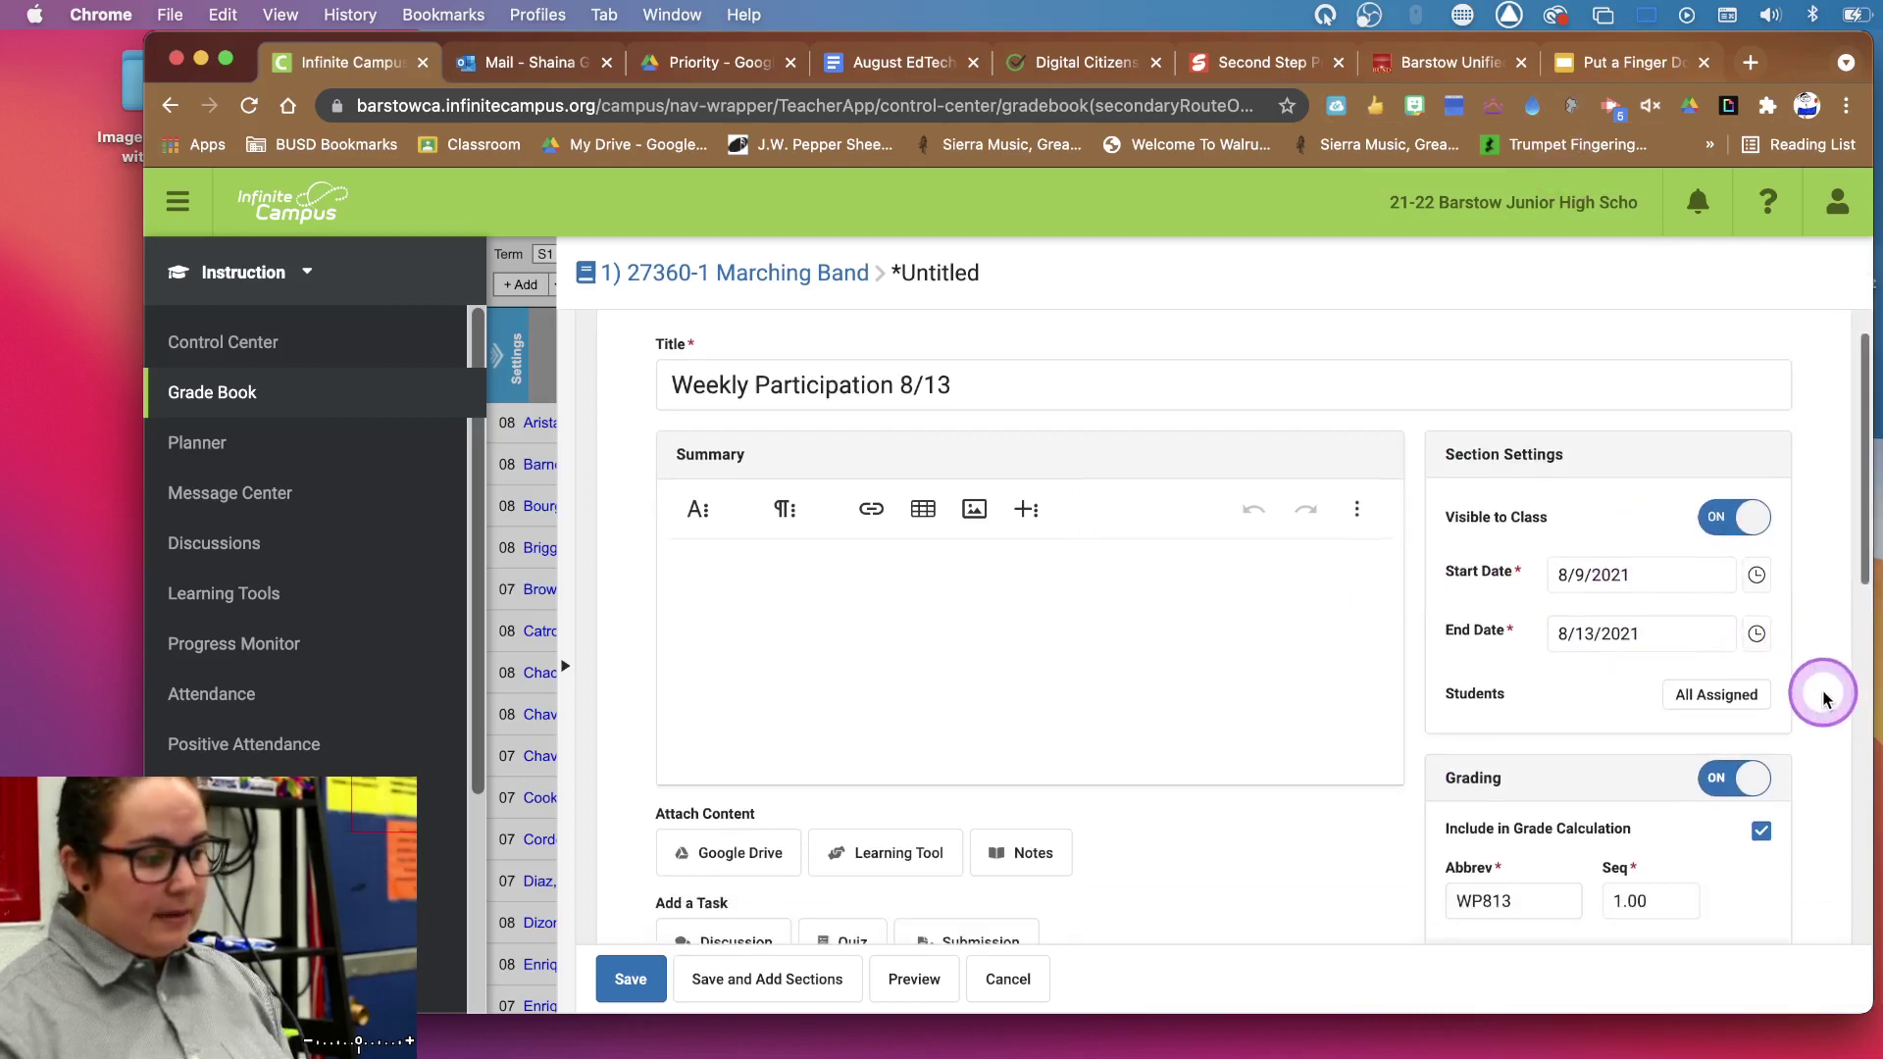
# - Keep Quarter 1 Grade Report as grading task, set points to 50, and save
pyautogui.scroll(-4, 1711, 640)
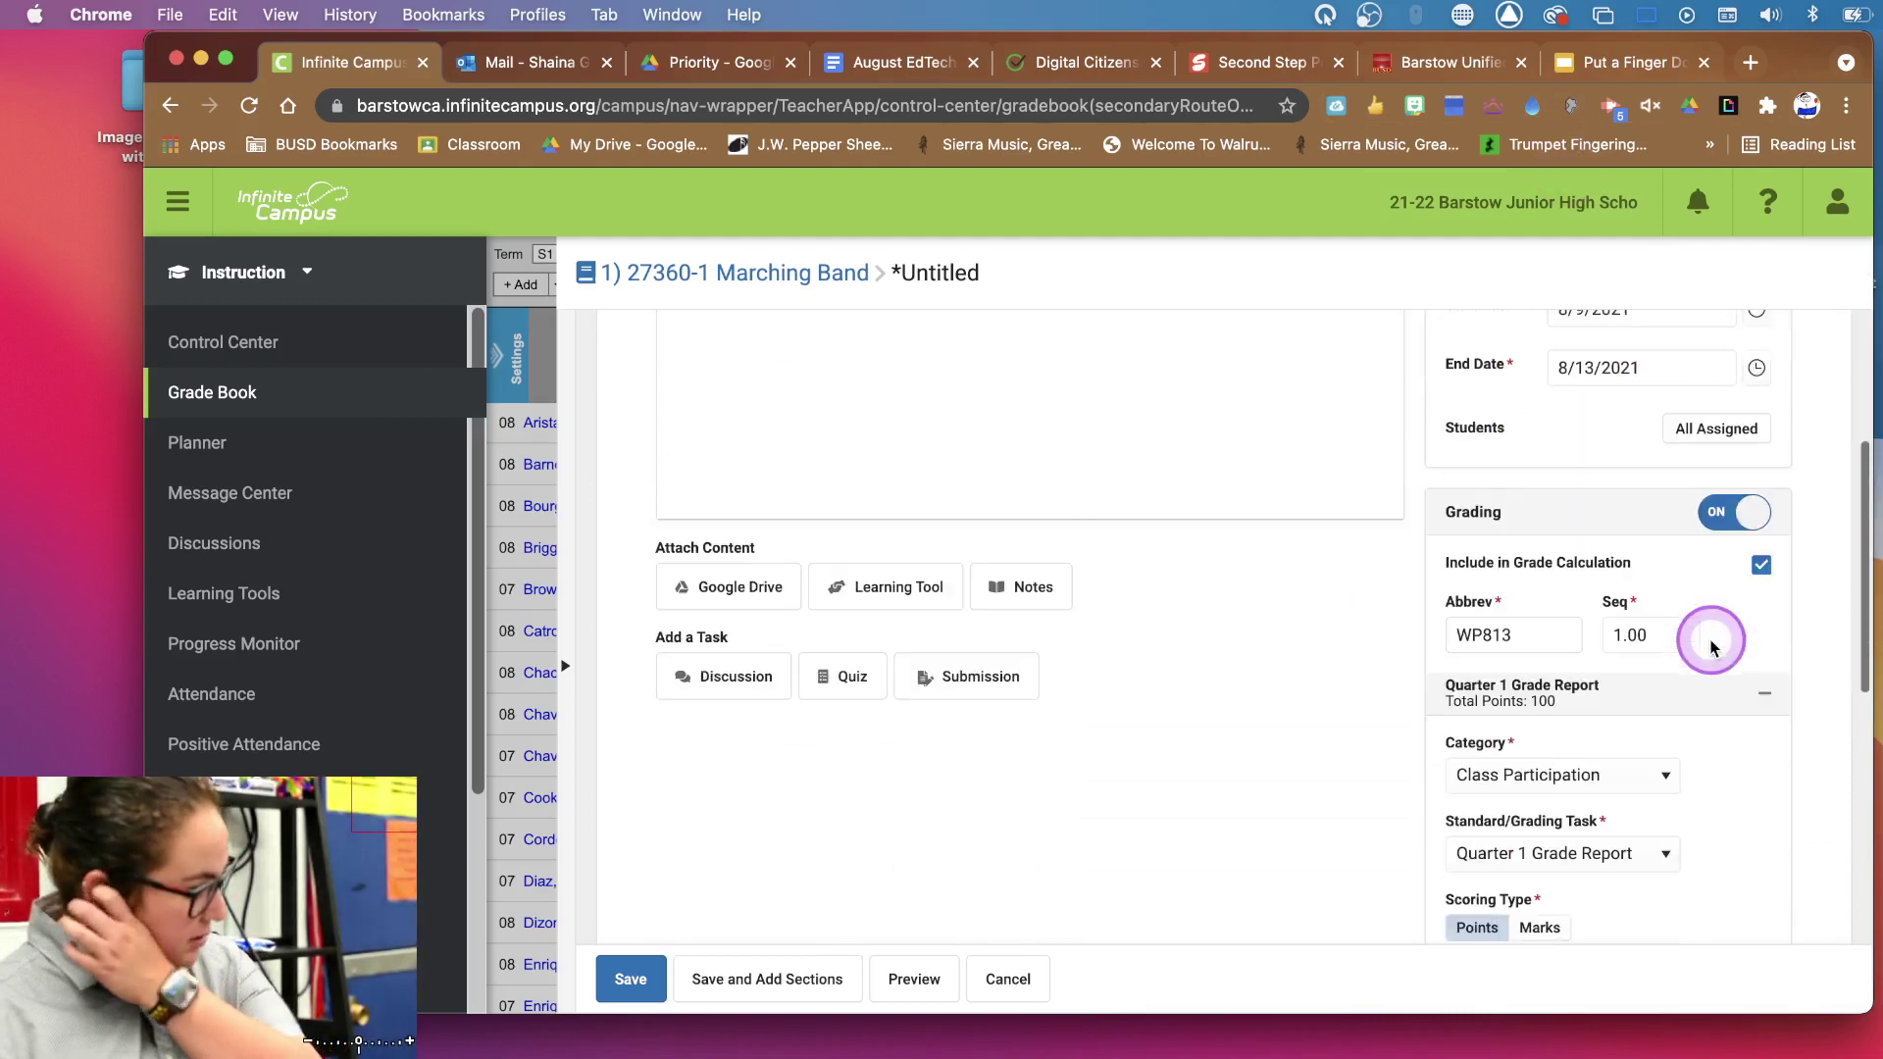
pyautogui.doubleClick(1536, 622)
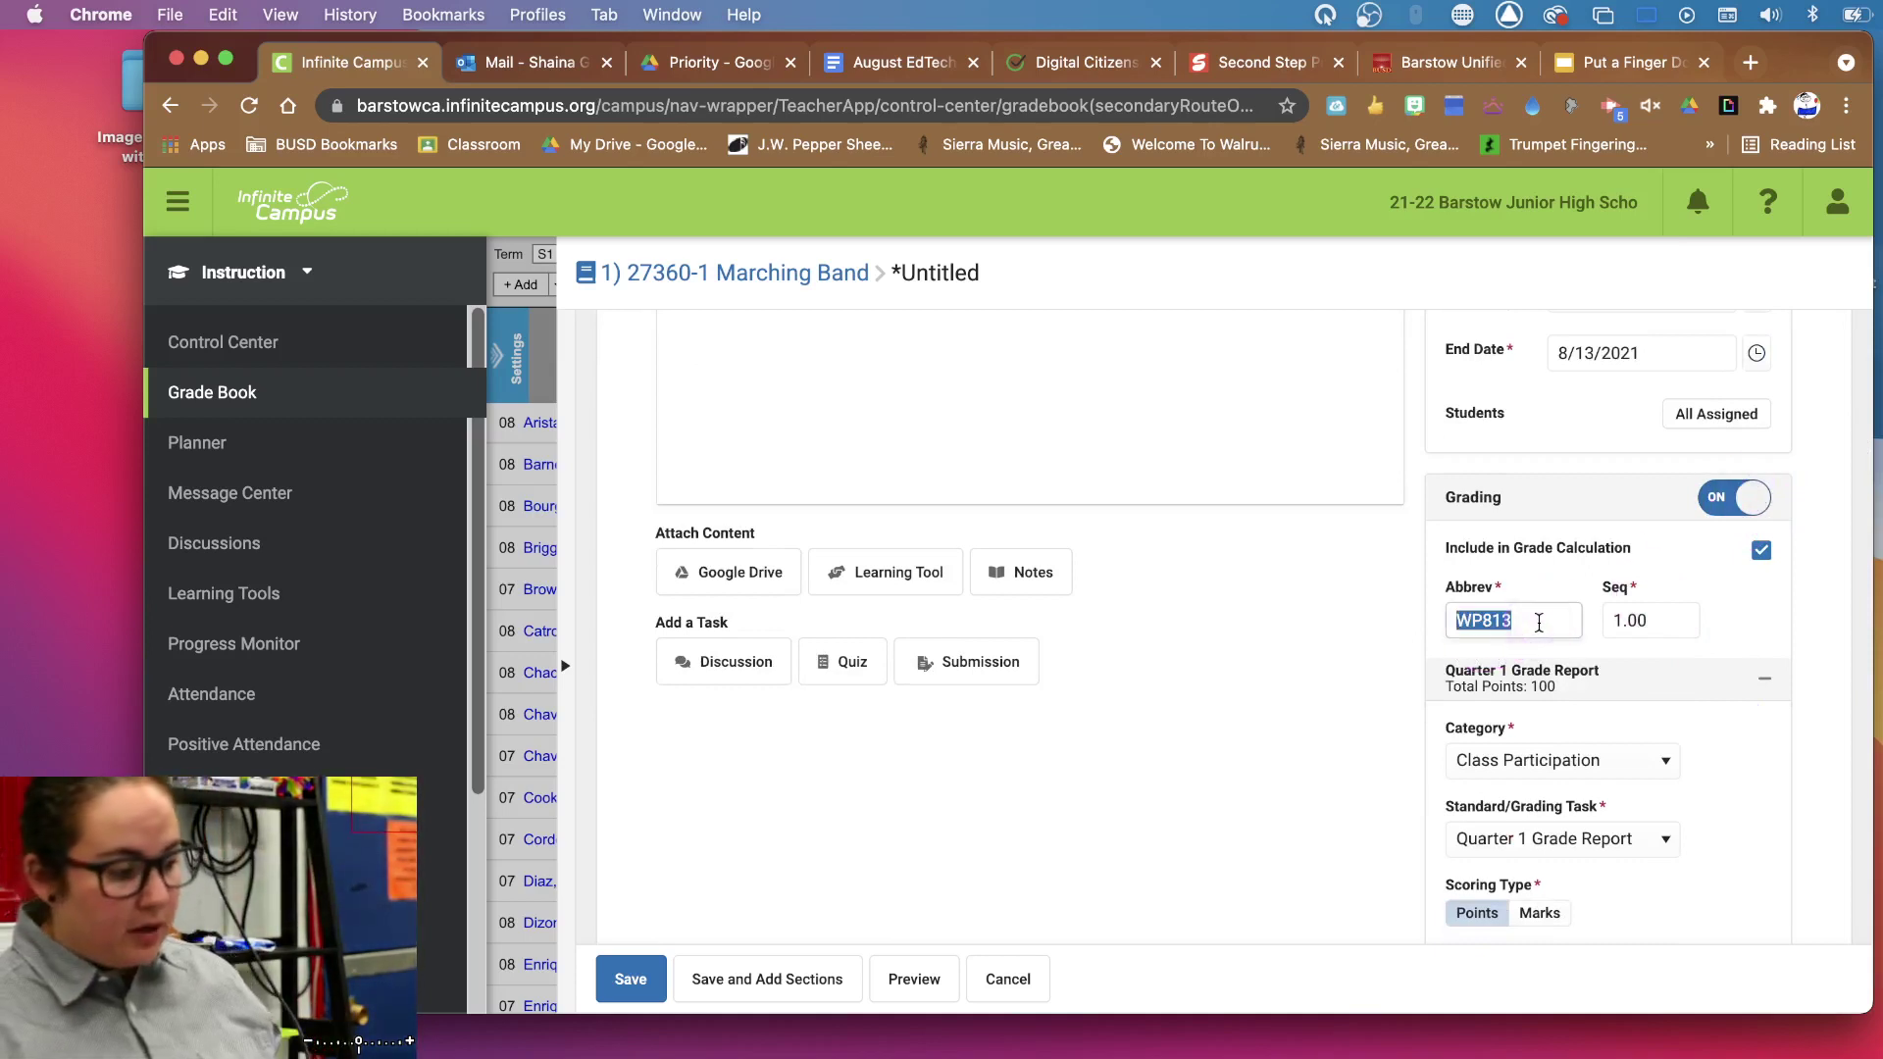
pyautogui.scroll(-1, 1765, 782)
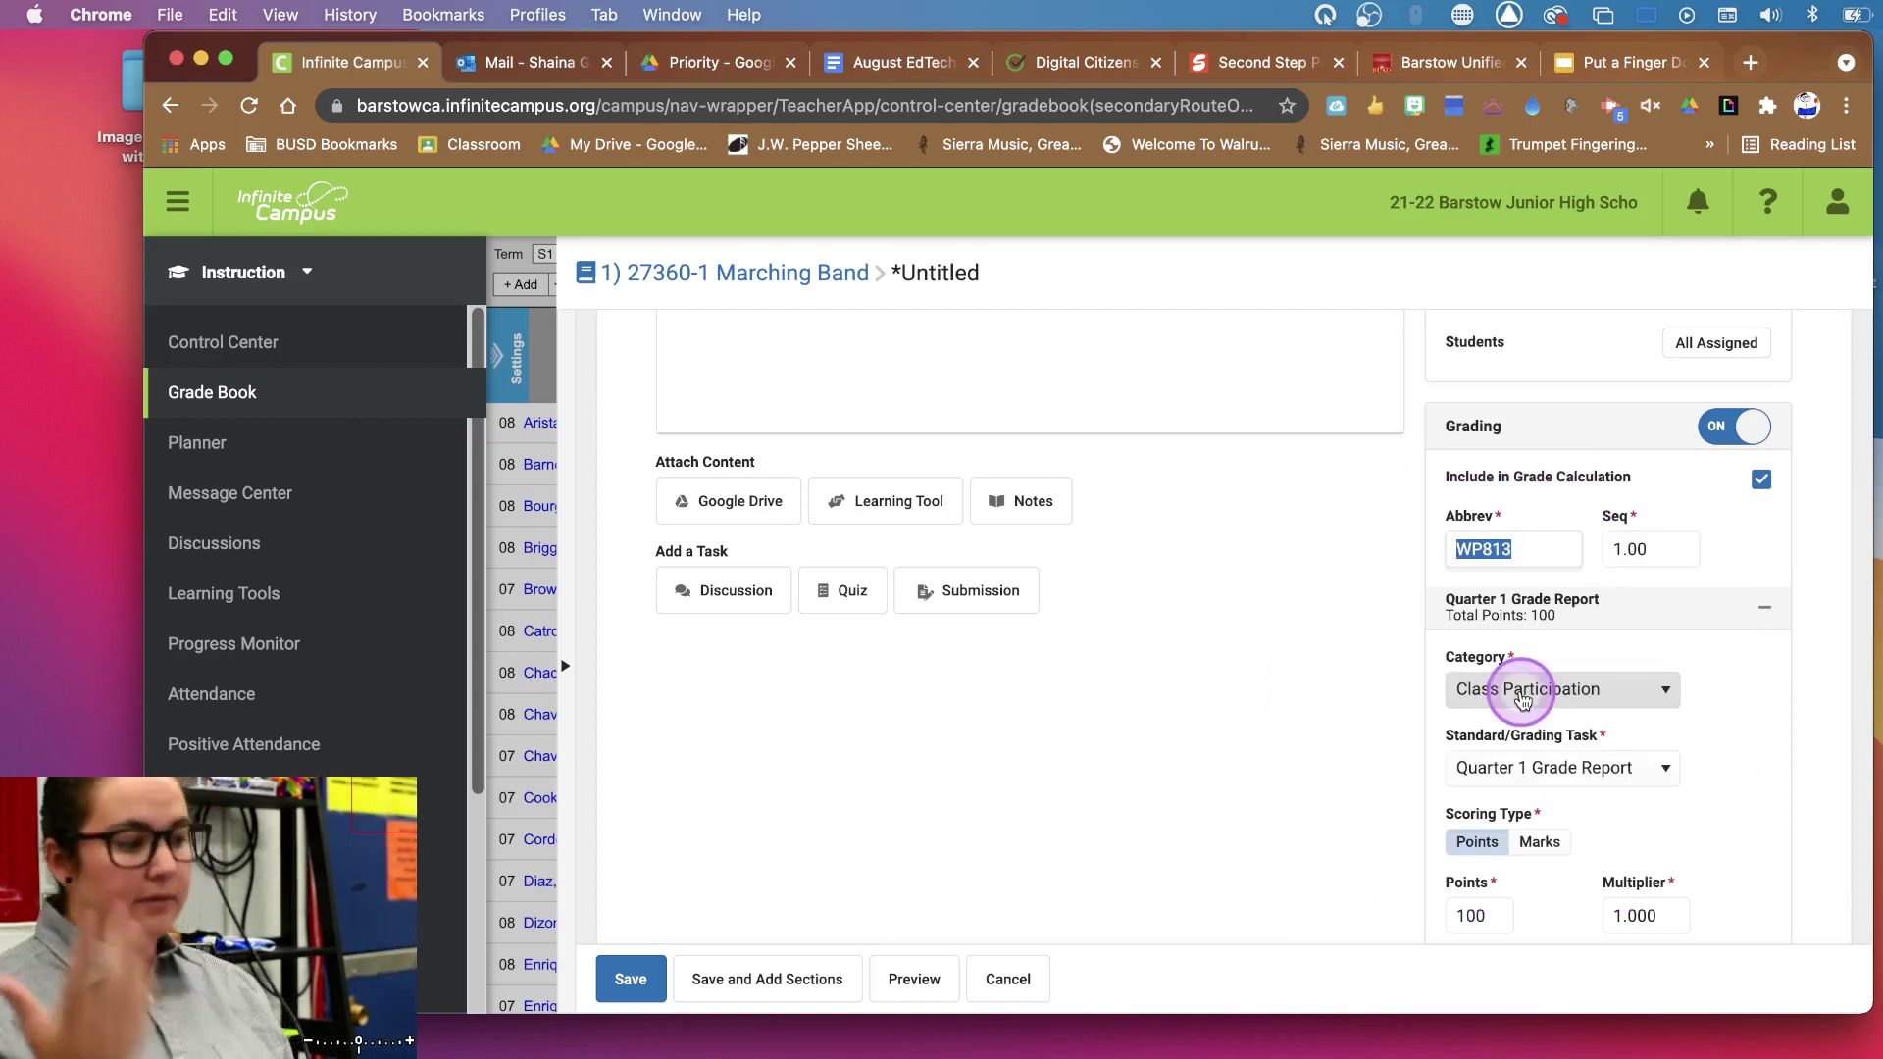
pyautogui.click(1567, 770)
pyautogui.scroll(-1, 1579, 784)
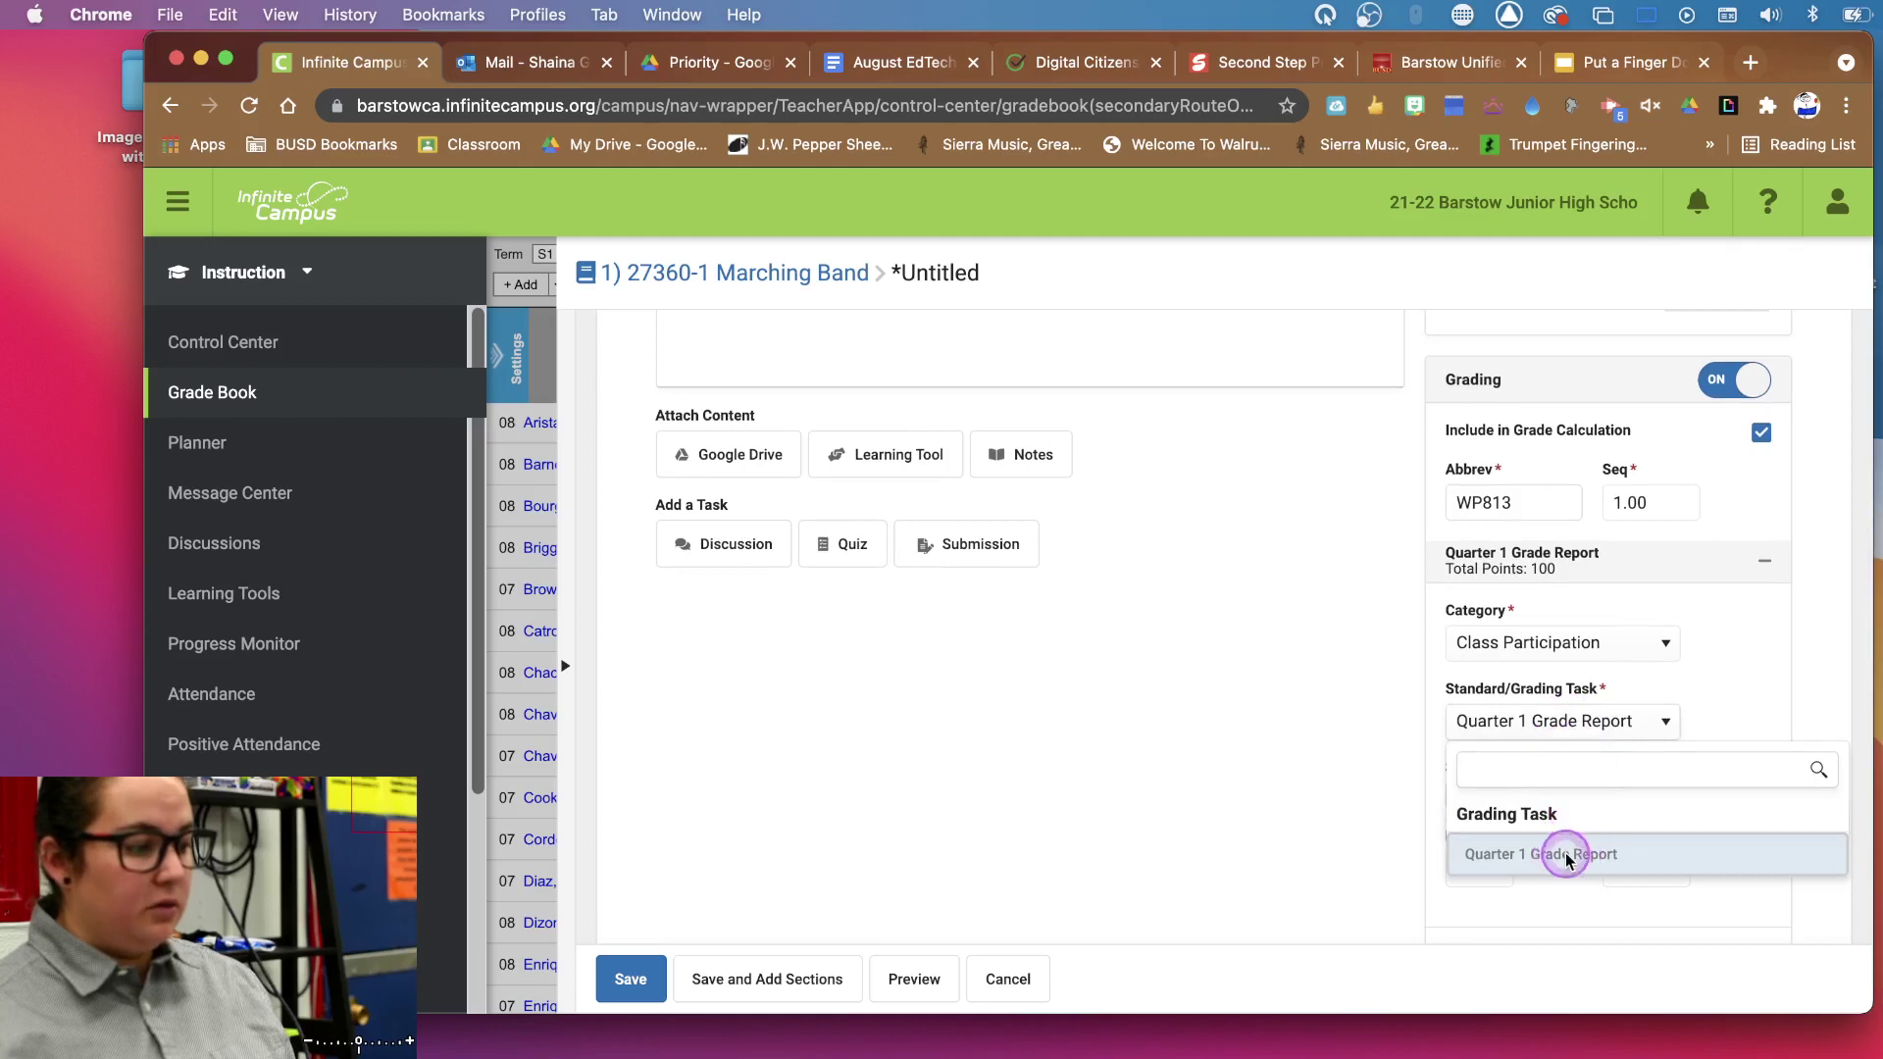
pyautogui.click(1222, 679)
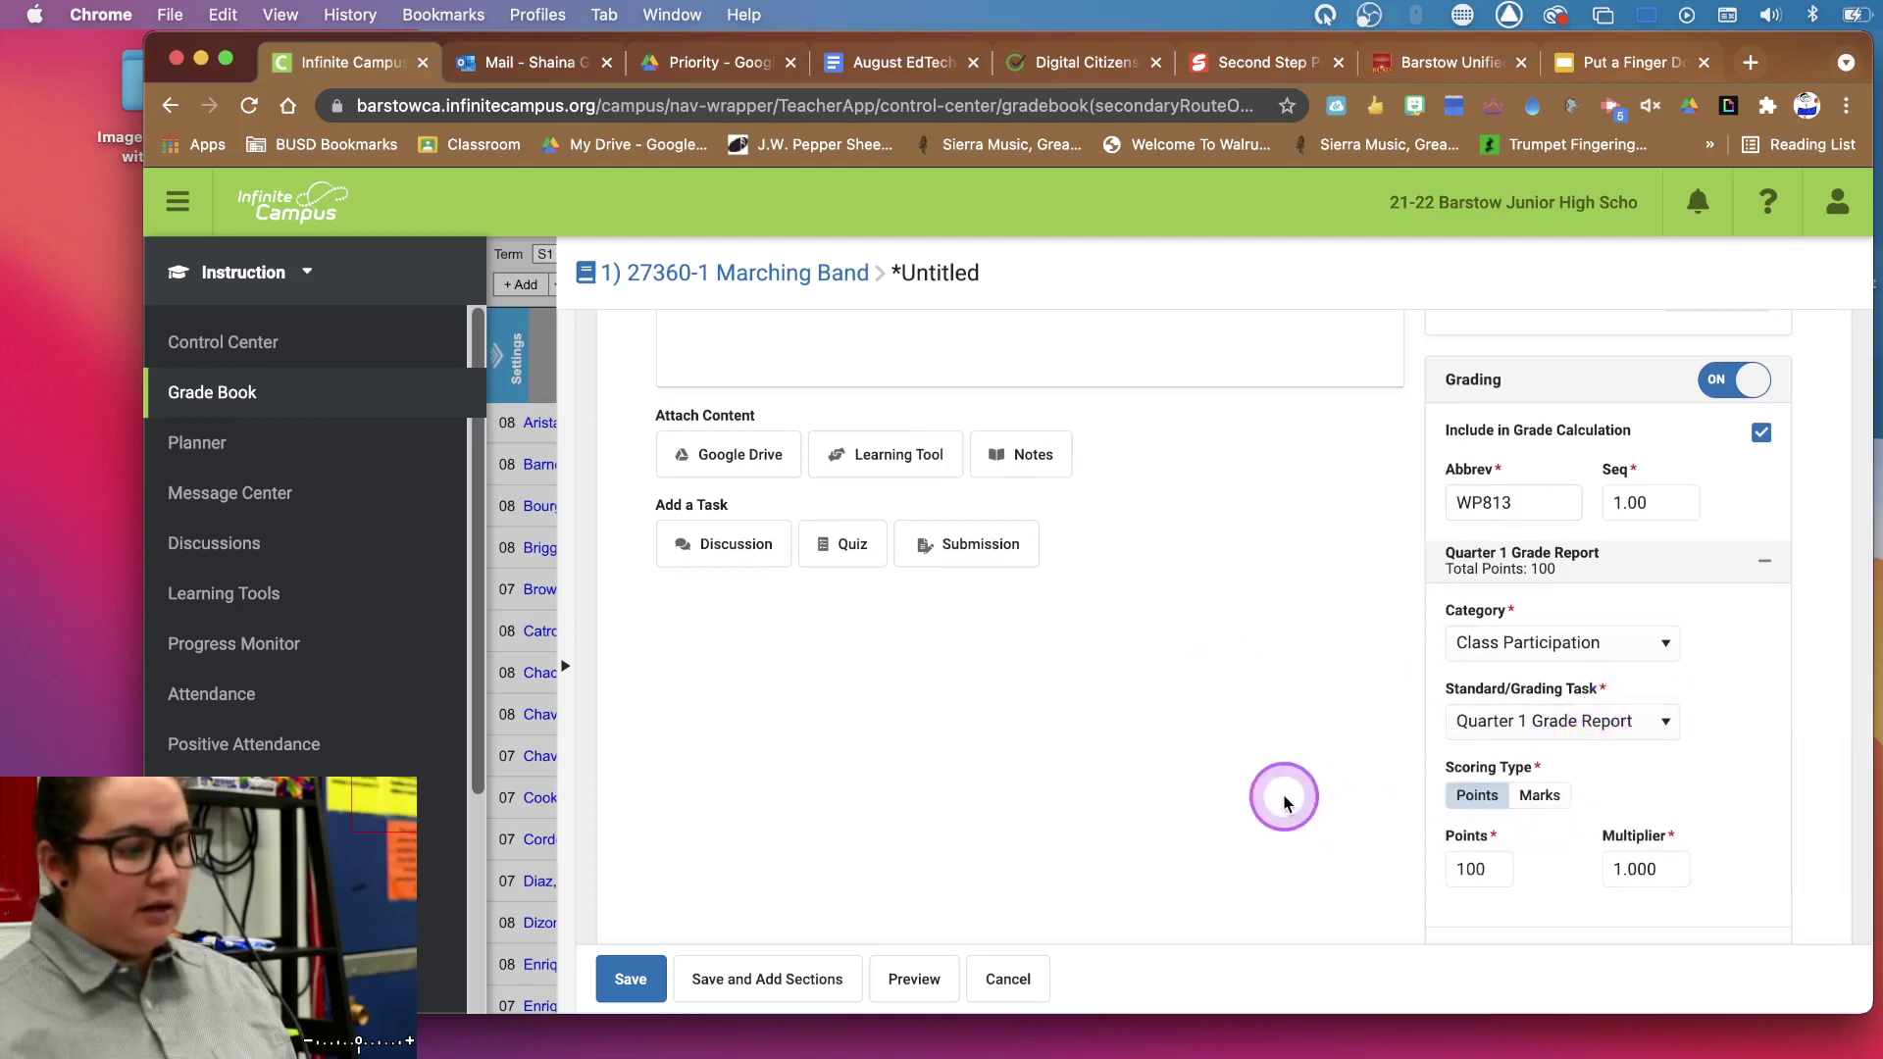
pyautogui.scroll(-1, 1373, 805)
pyautogui.doubleClick(1491, 838)
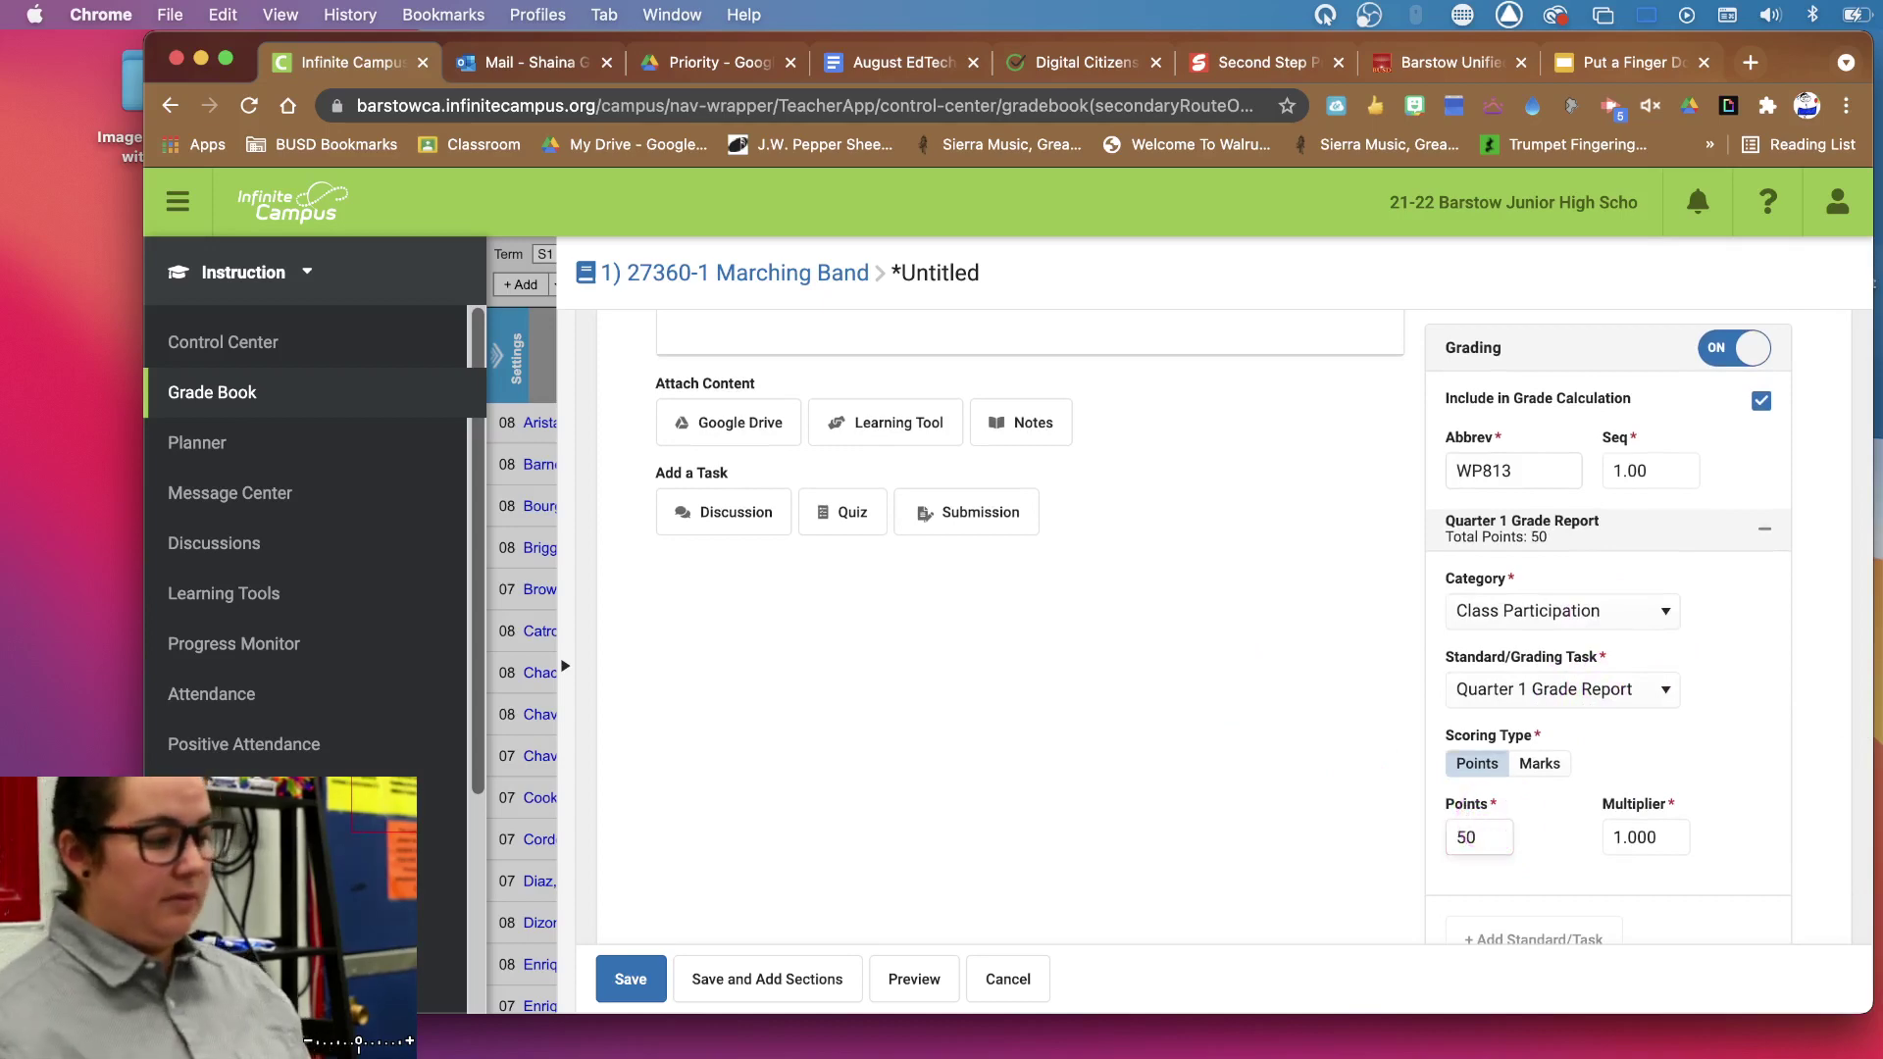
pyautogui.press('Return')
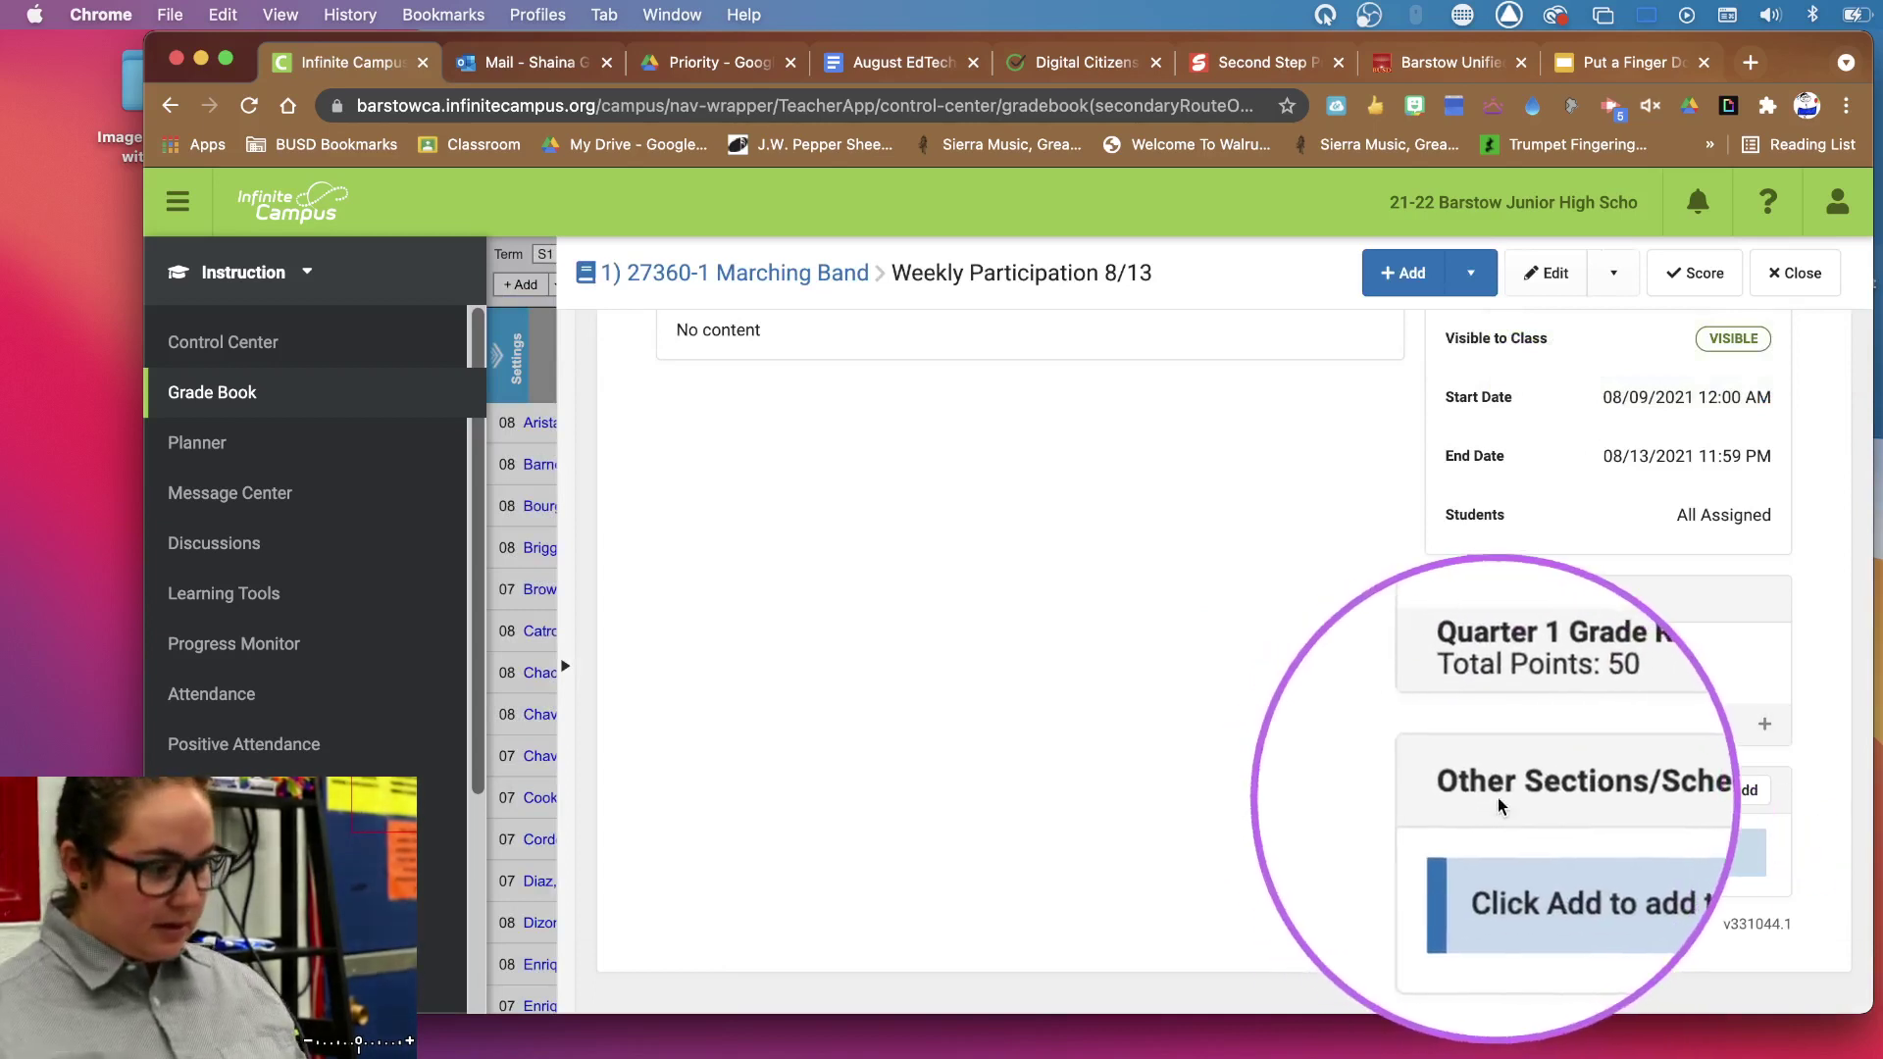
# - Copy Weekly Participation 8/13 to Choir, Intermediate Band, Marching Band 27360-2, Enrichment Video Production and Social/Emotional Learning
pyautogui.click(1764, 806)
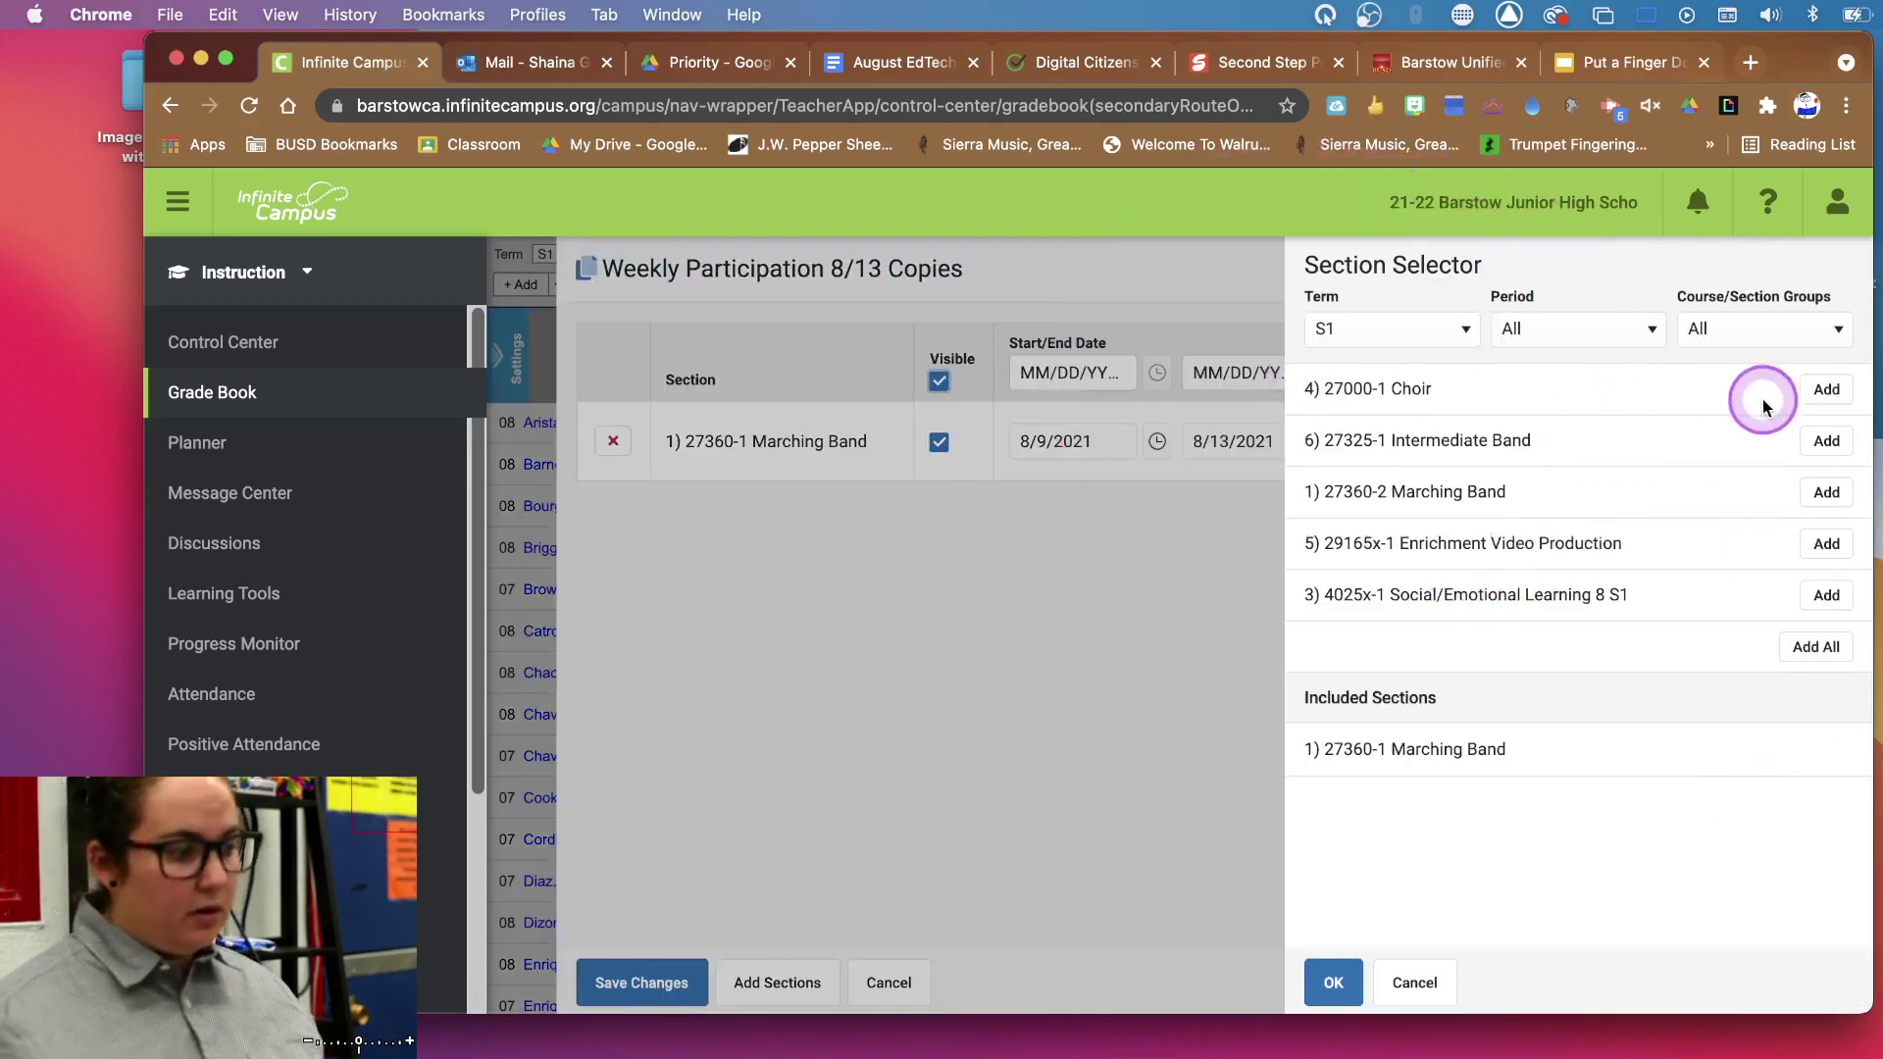
pyautogui.click(1826, 389)
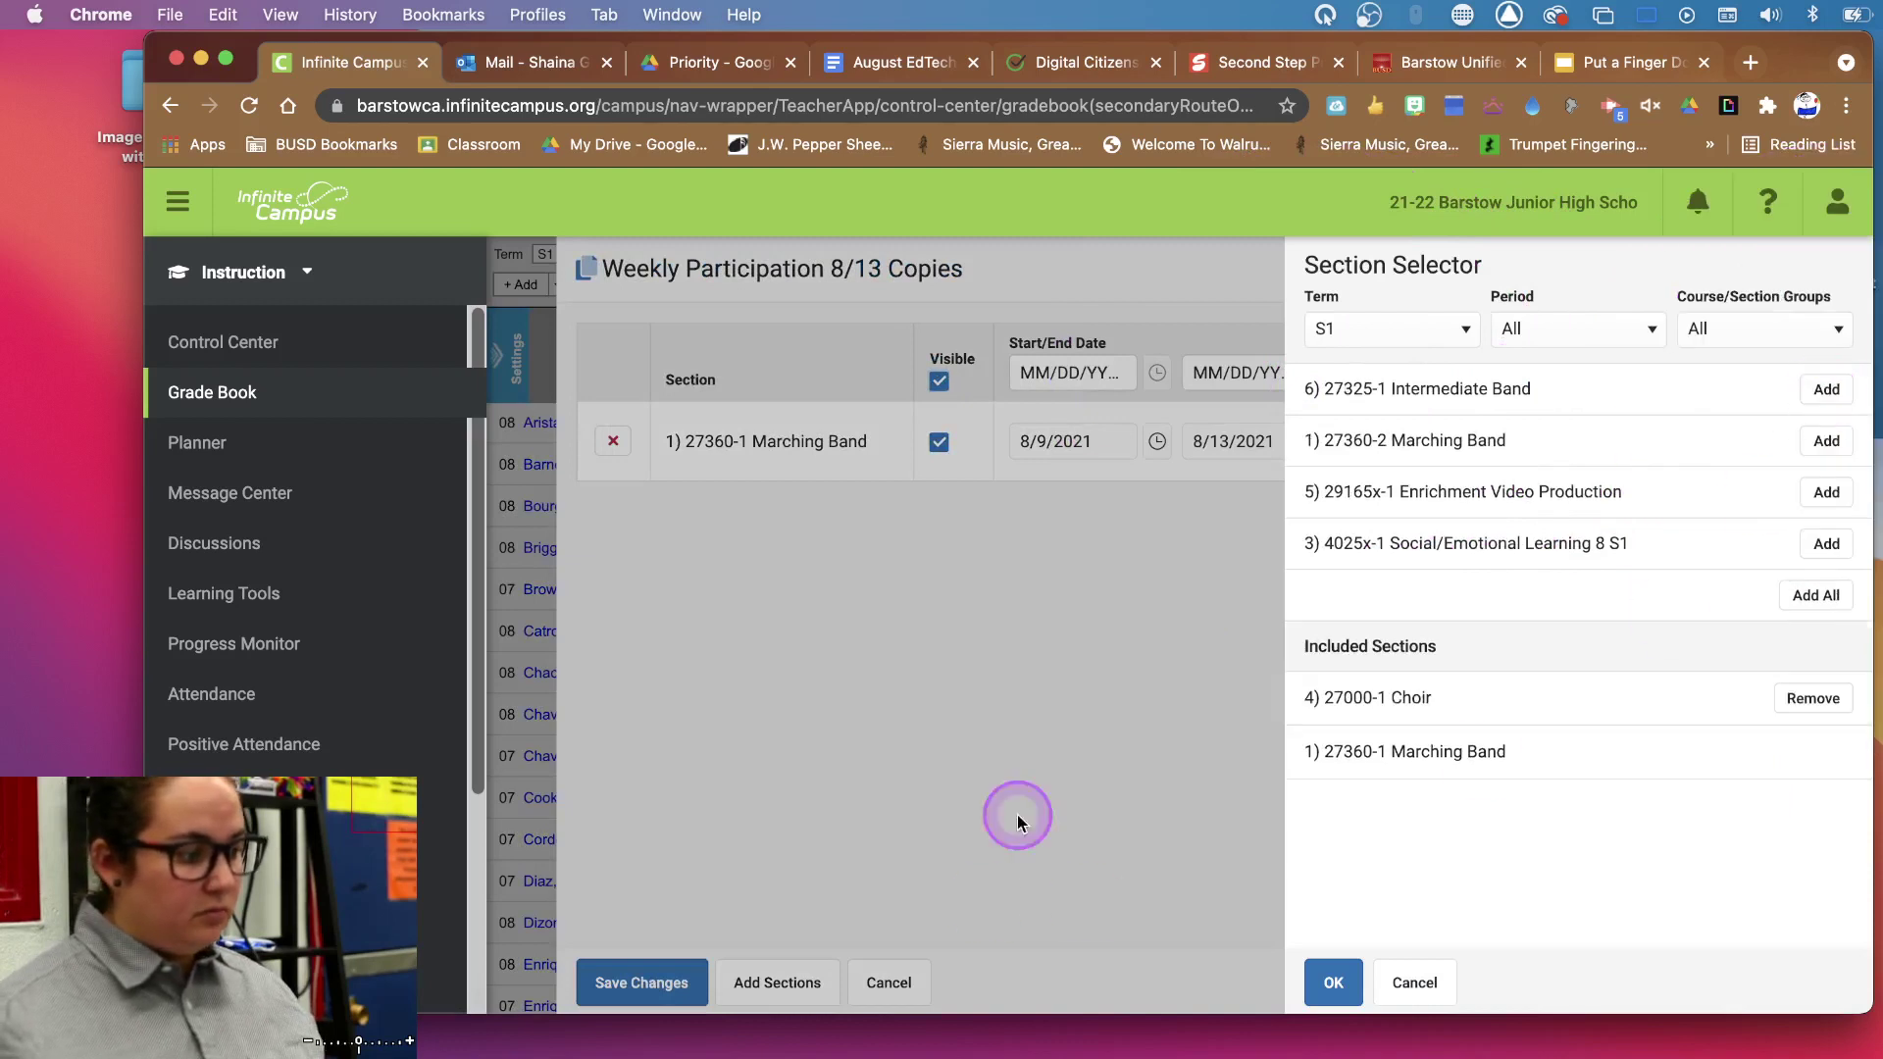
pyautogui.click(1825, 389)
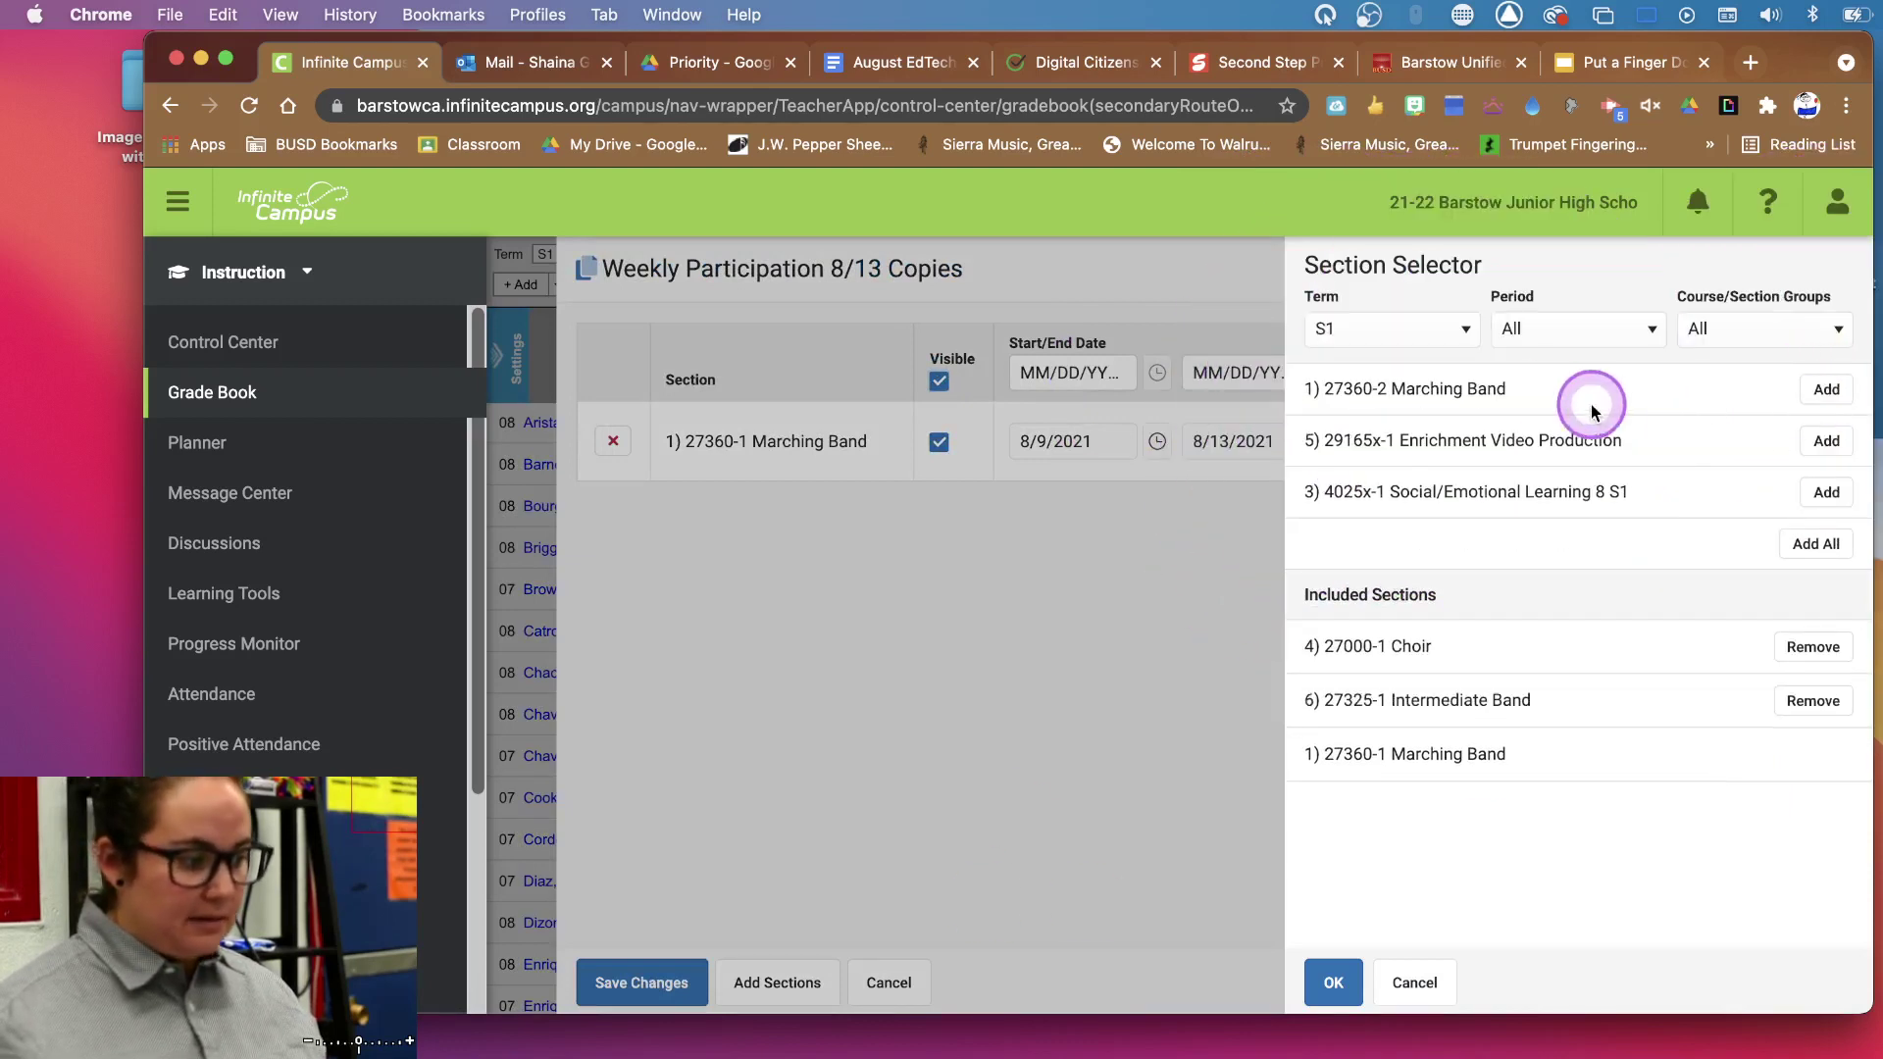
pyautogui.click(1836, 390)
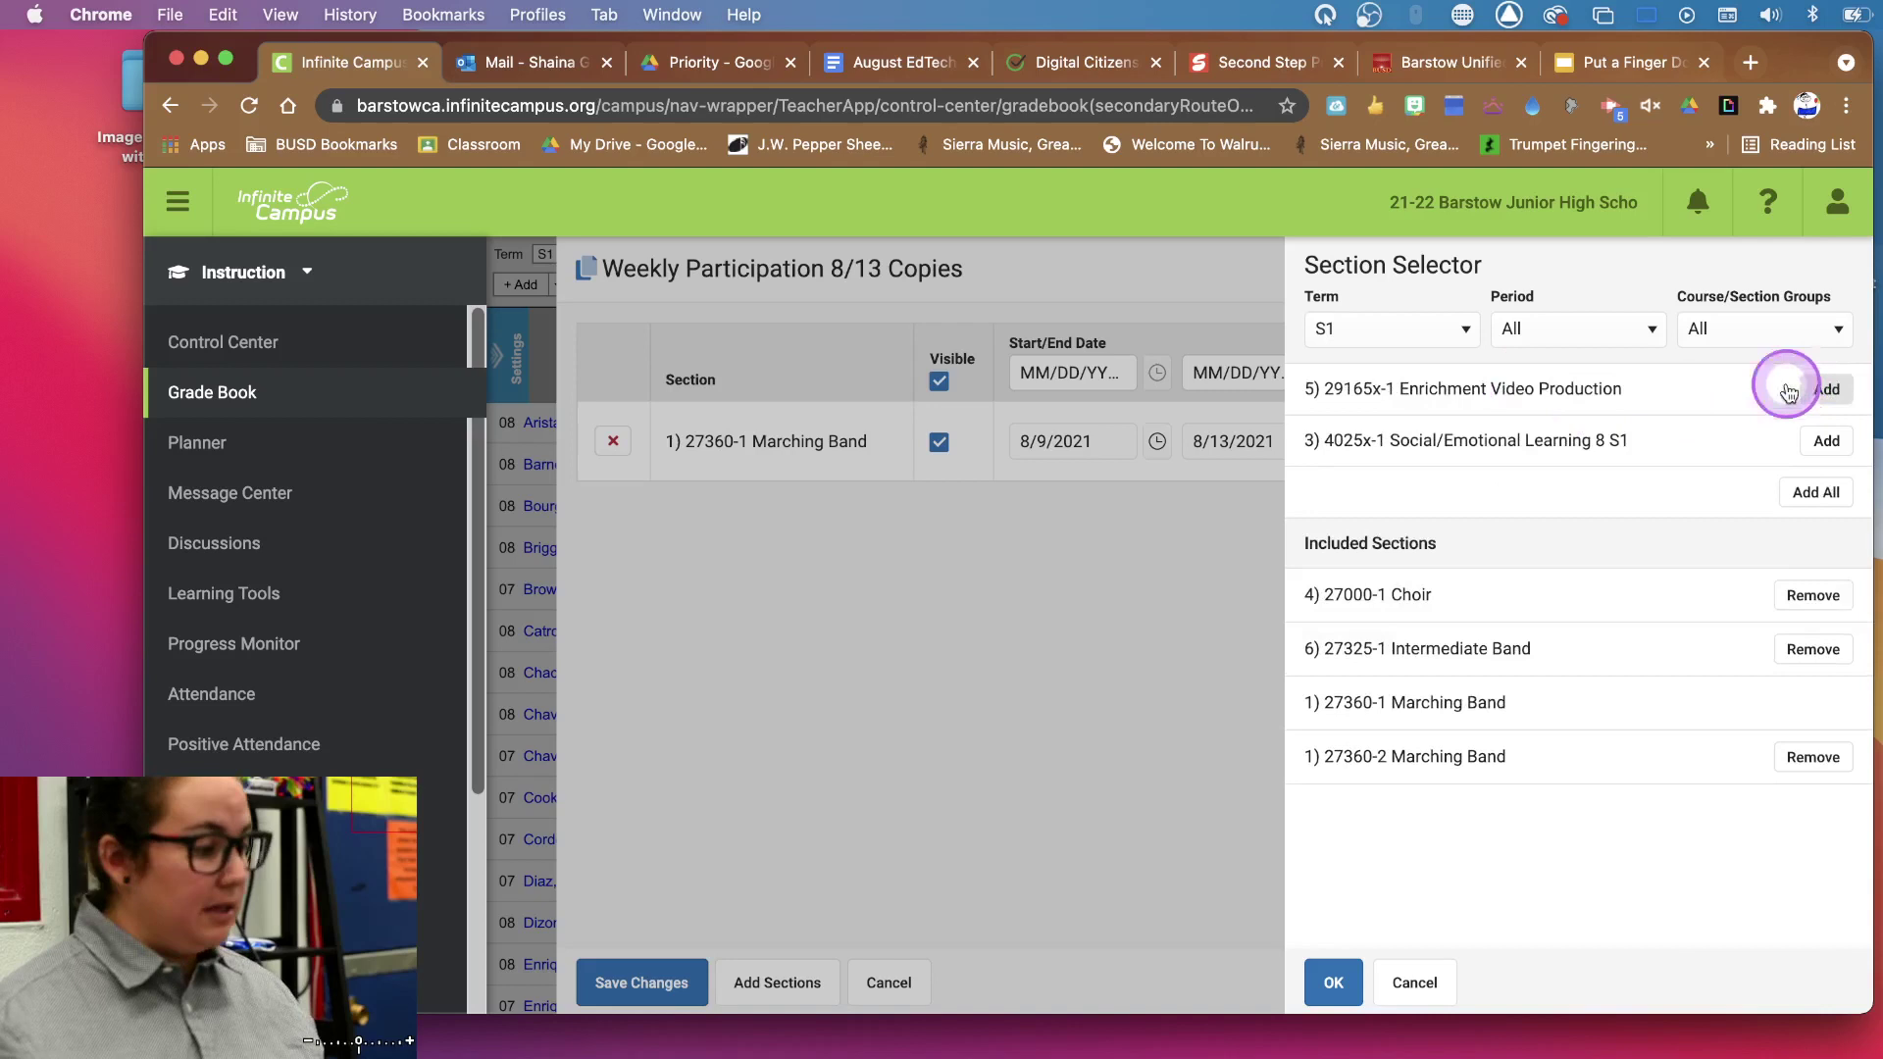
pyautogui.click(1811, 390)
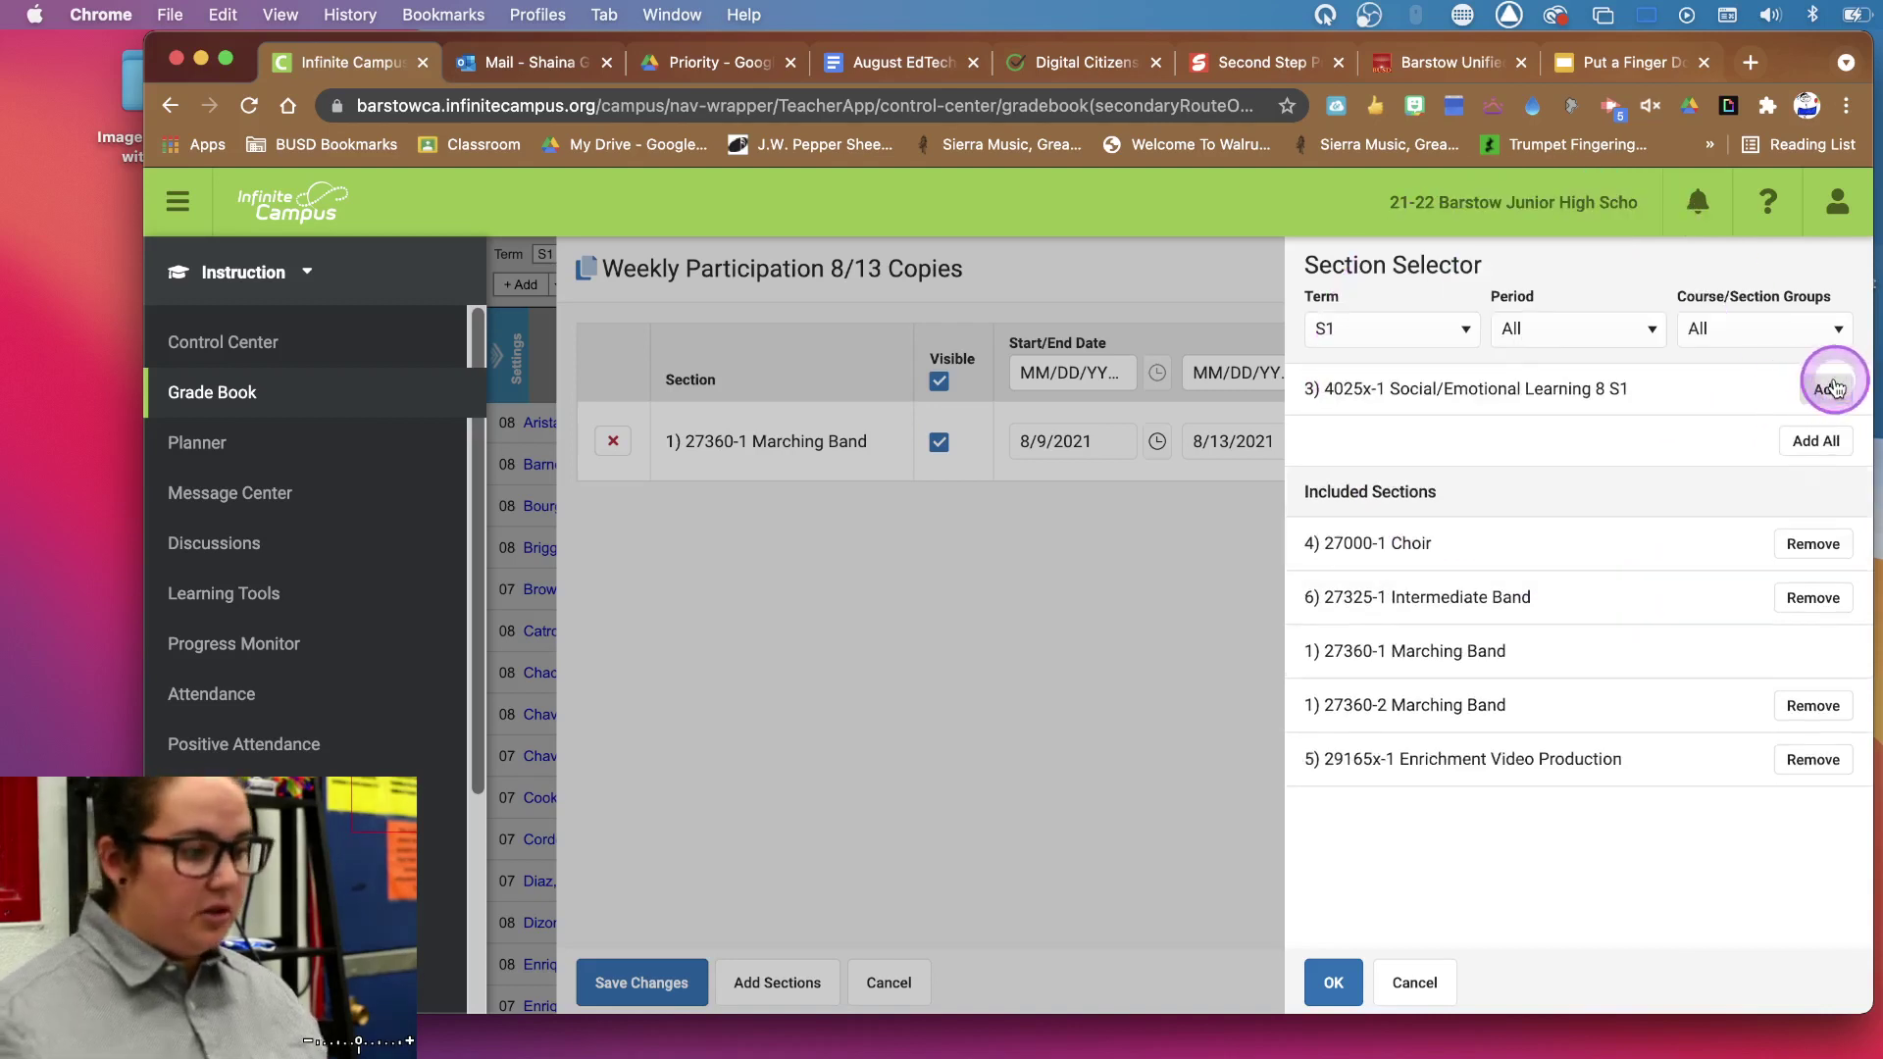
pyautogui.click(1832, 388)
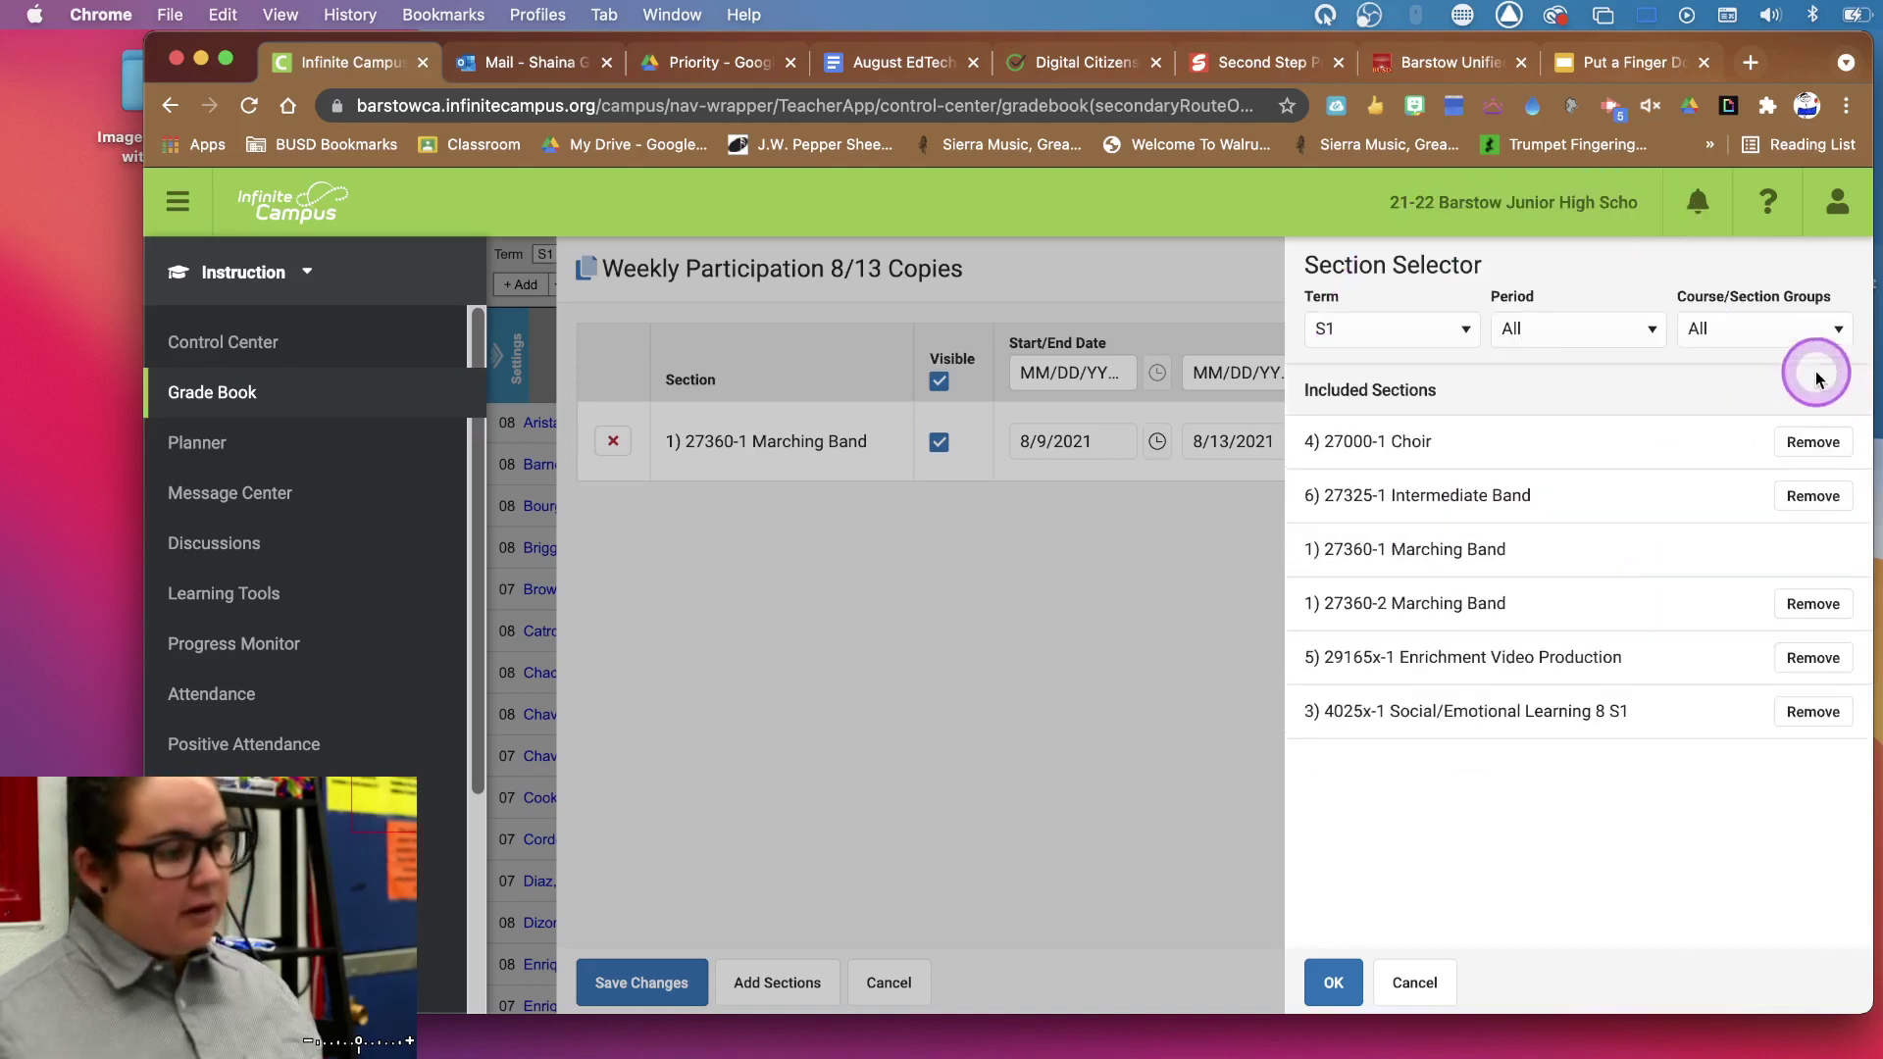
pyautogui.click(1320, 971)
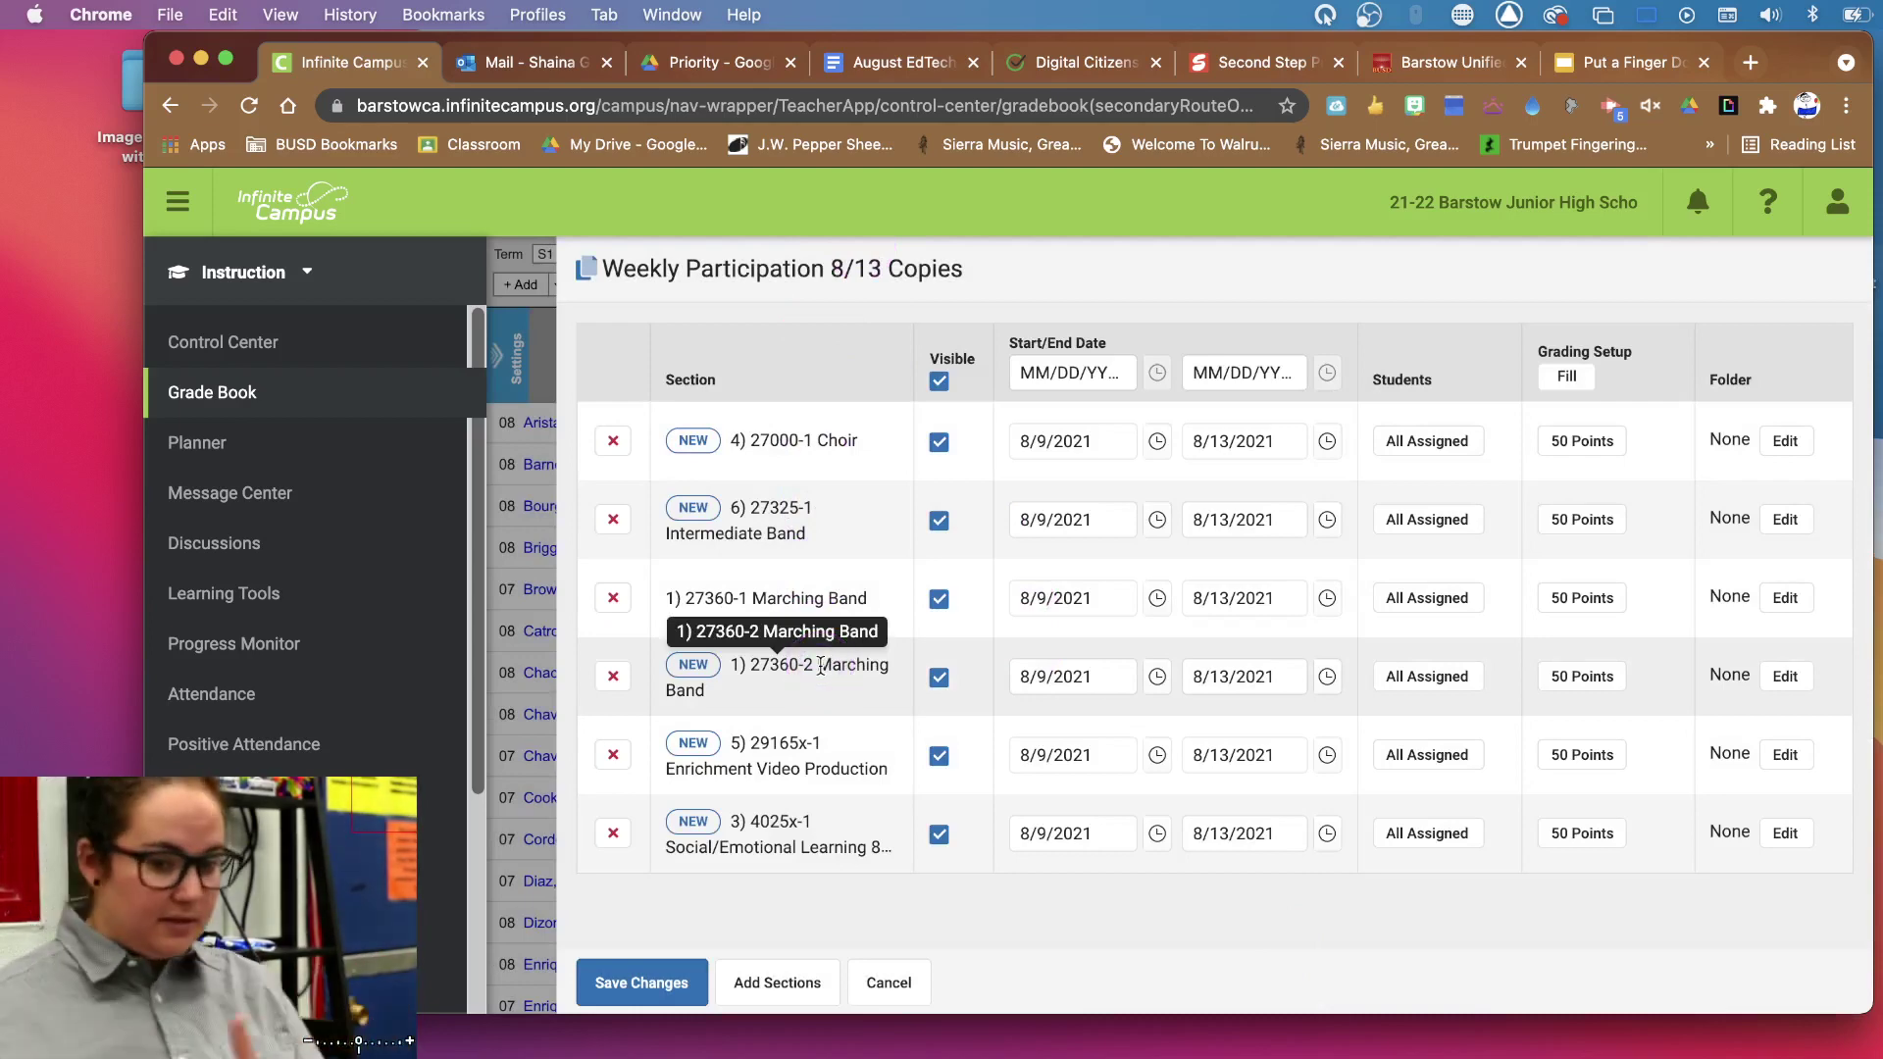
# - Save the section copies, switch to the 4) 27000-1 Choir gradebook, and show Grade Calc Options
pyautogui.click(649, 1001)
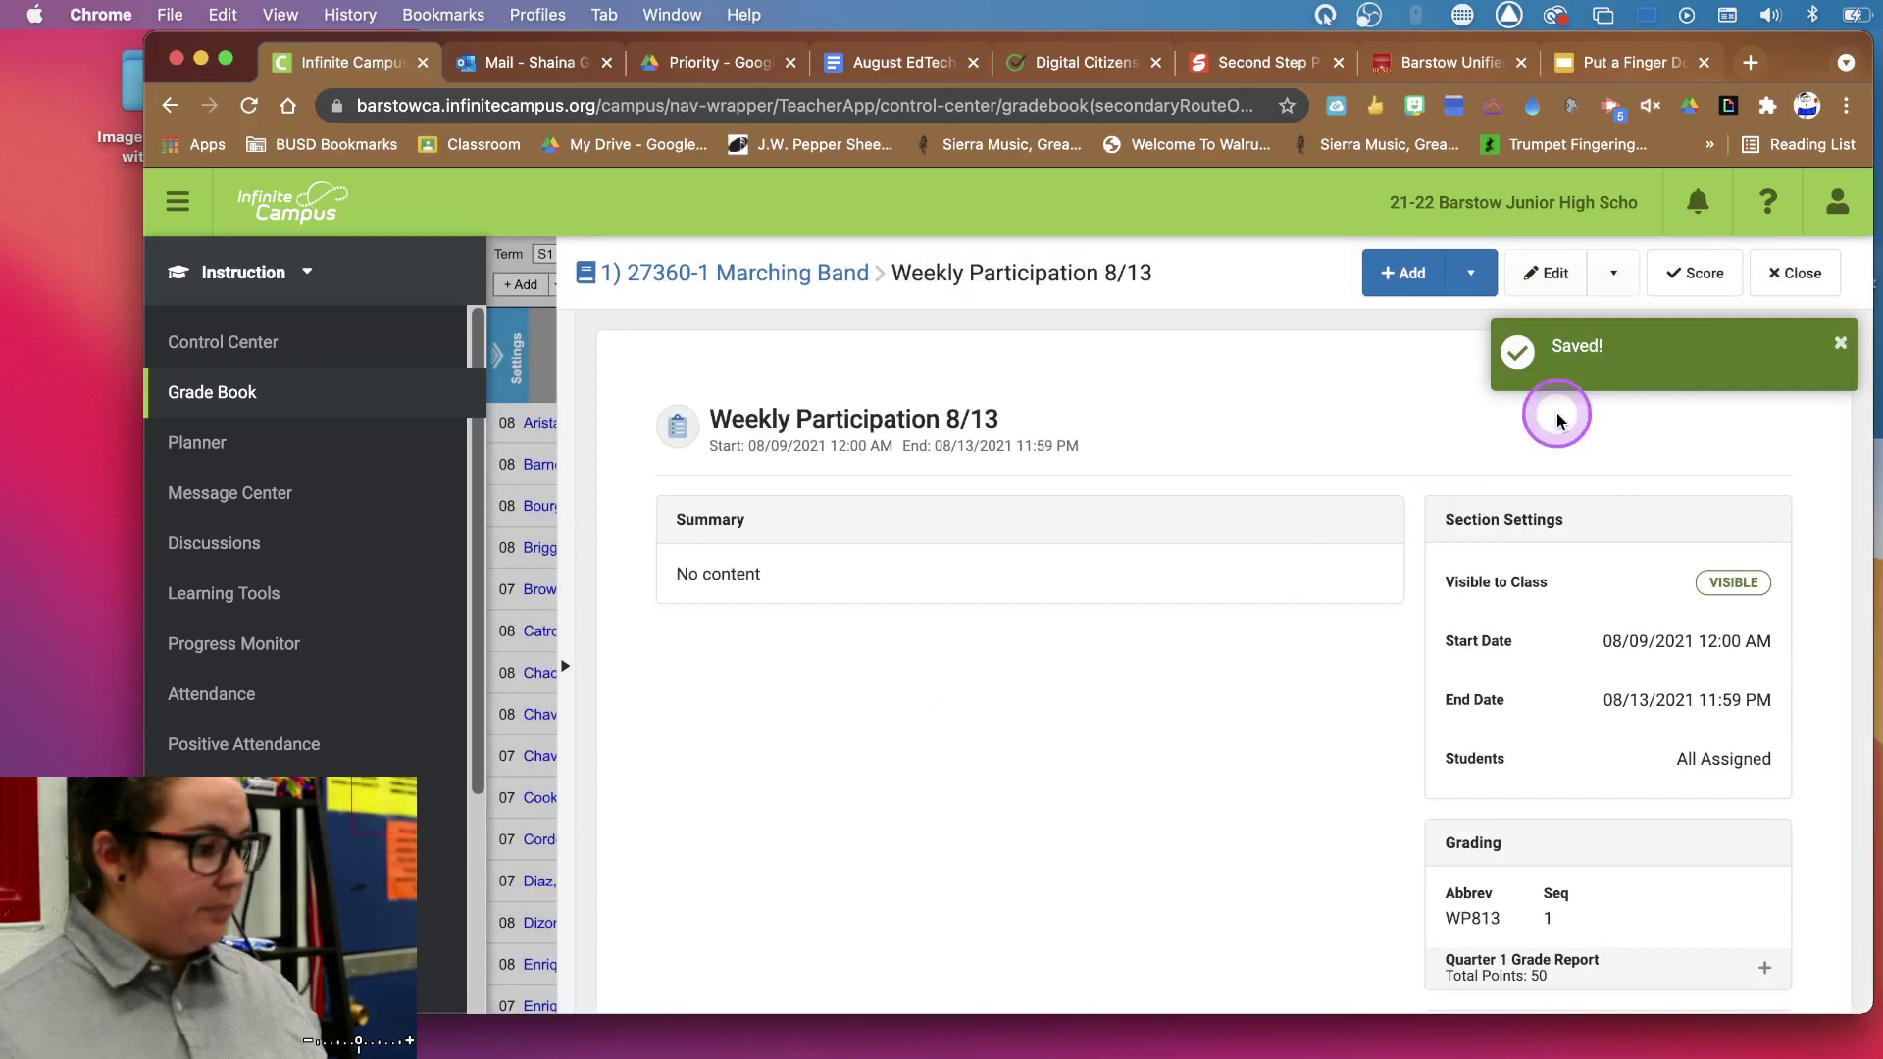
pyautogui.click(1794, 271)
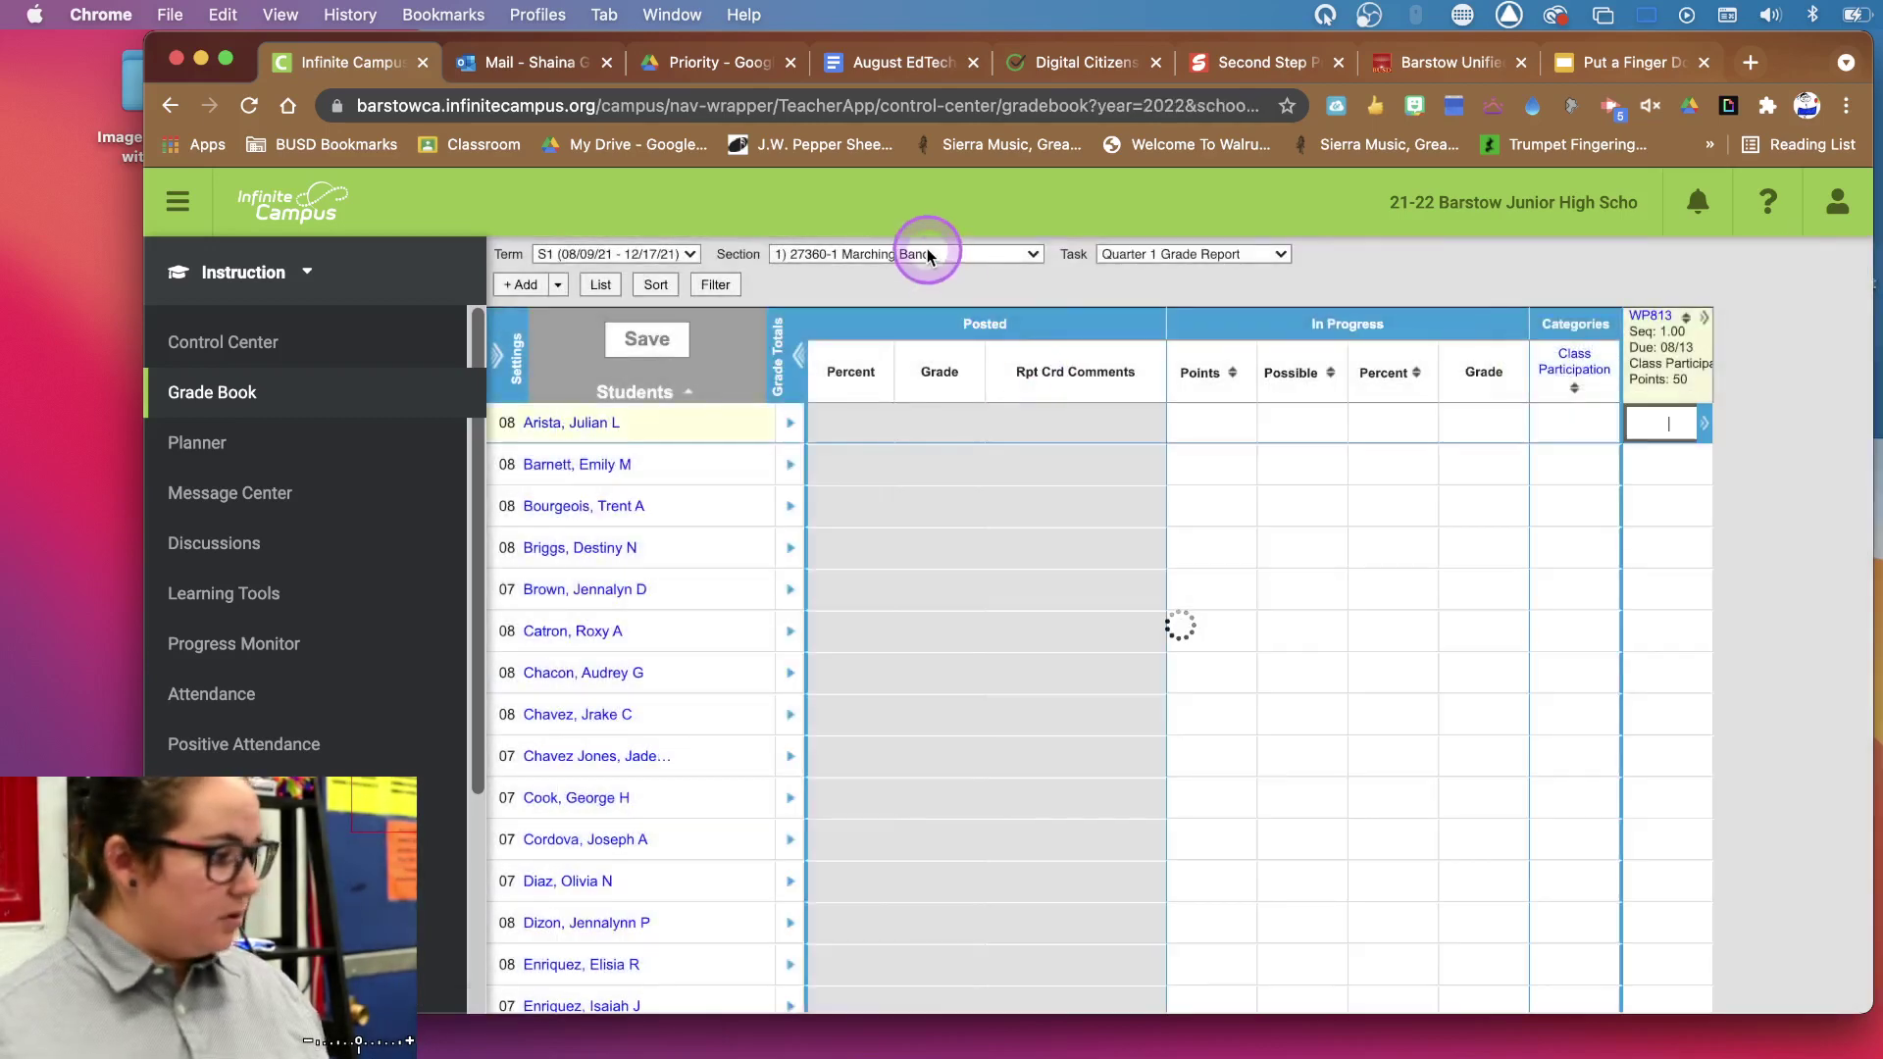
pyautogui.click(927, 253)
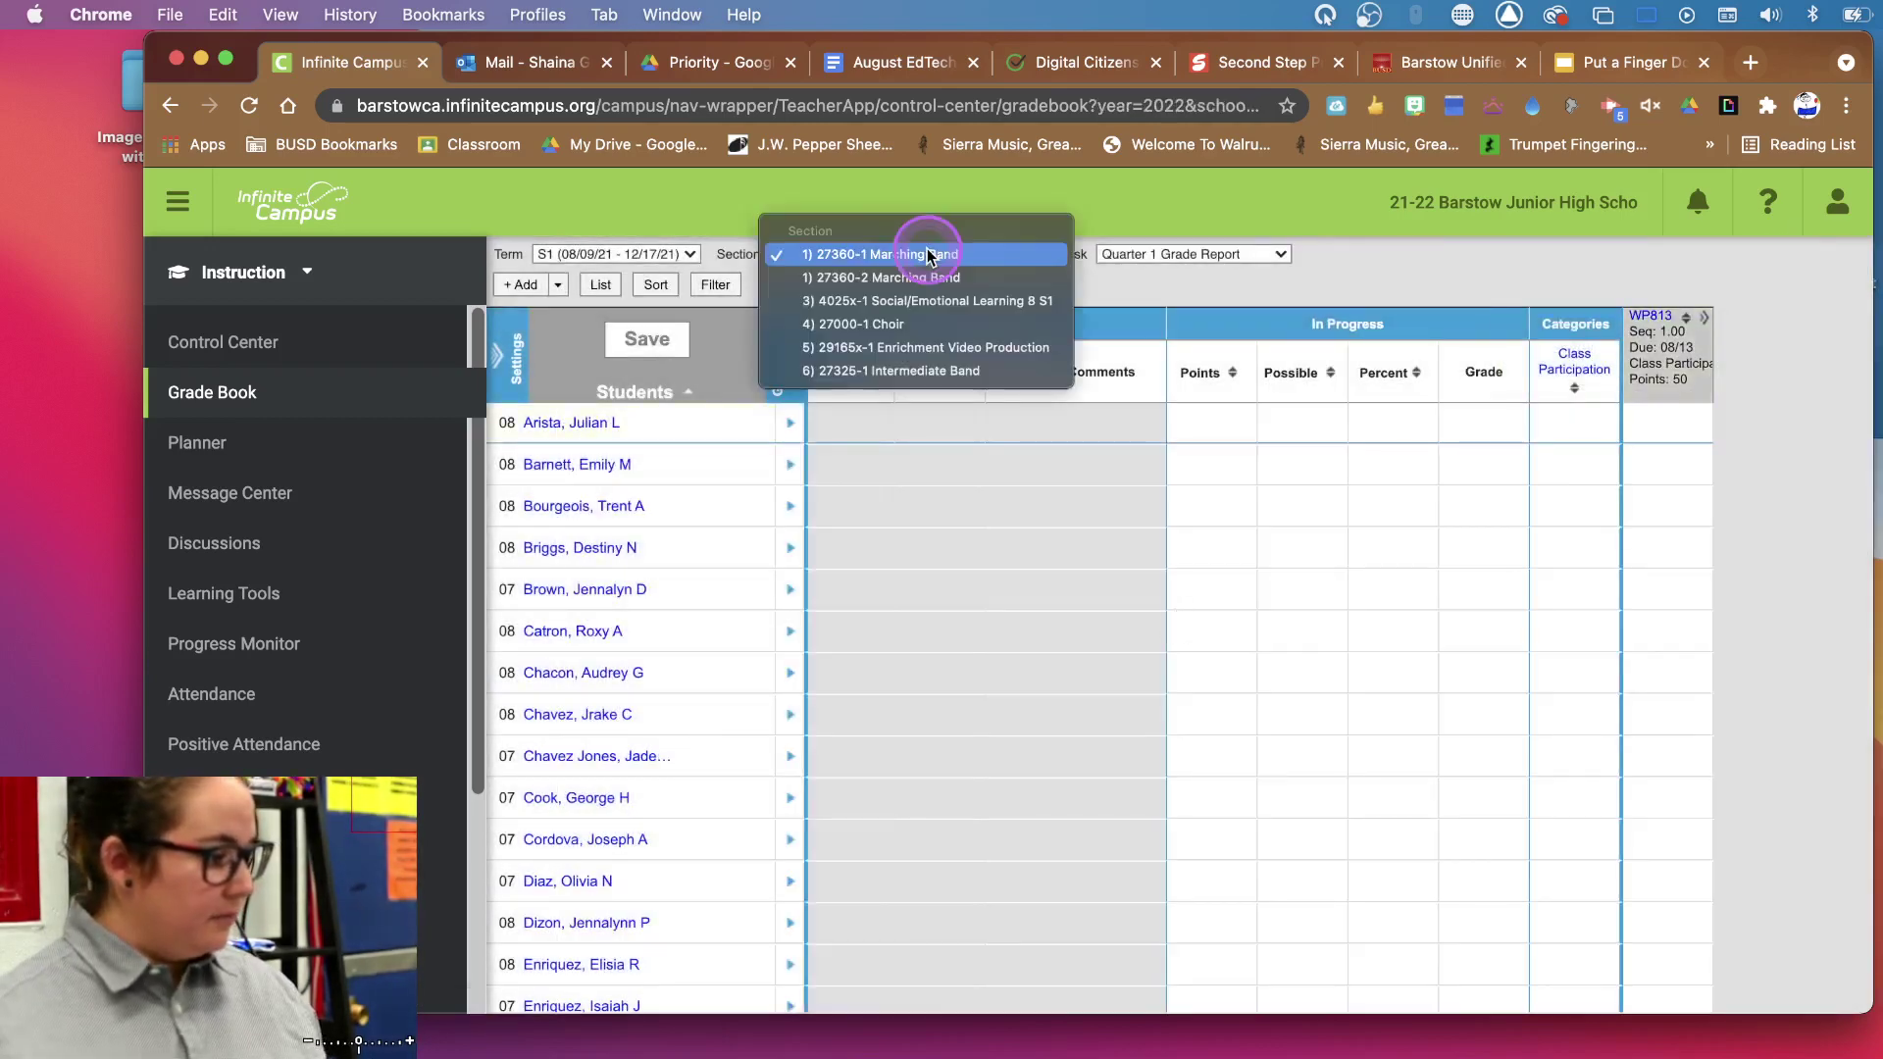
pyautogui.click(925, 322)
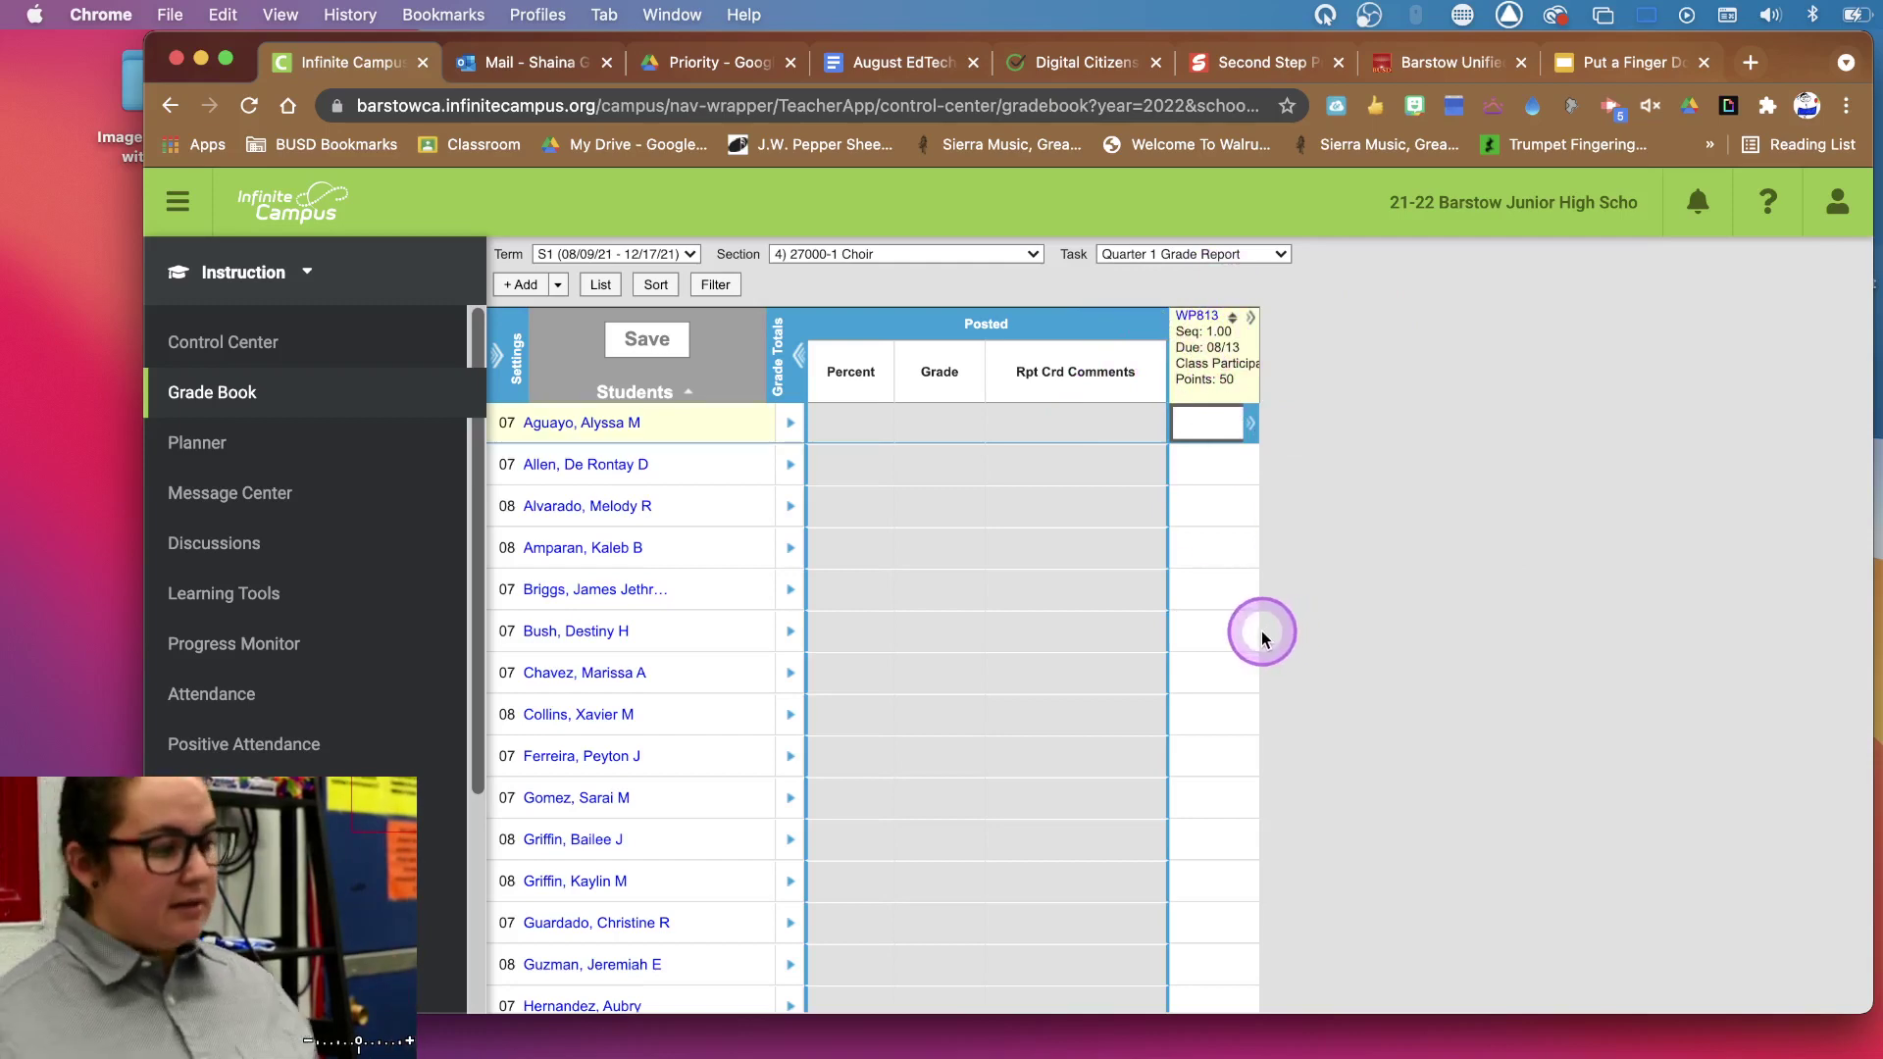
pyautogui.click(495, 365)
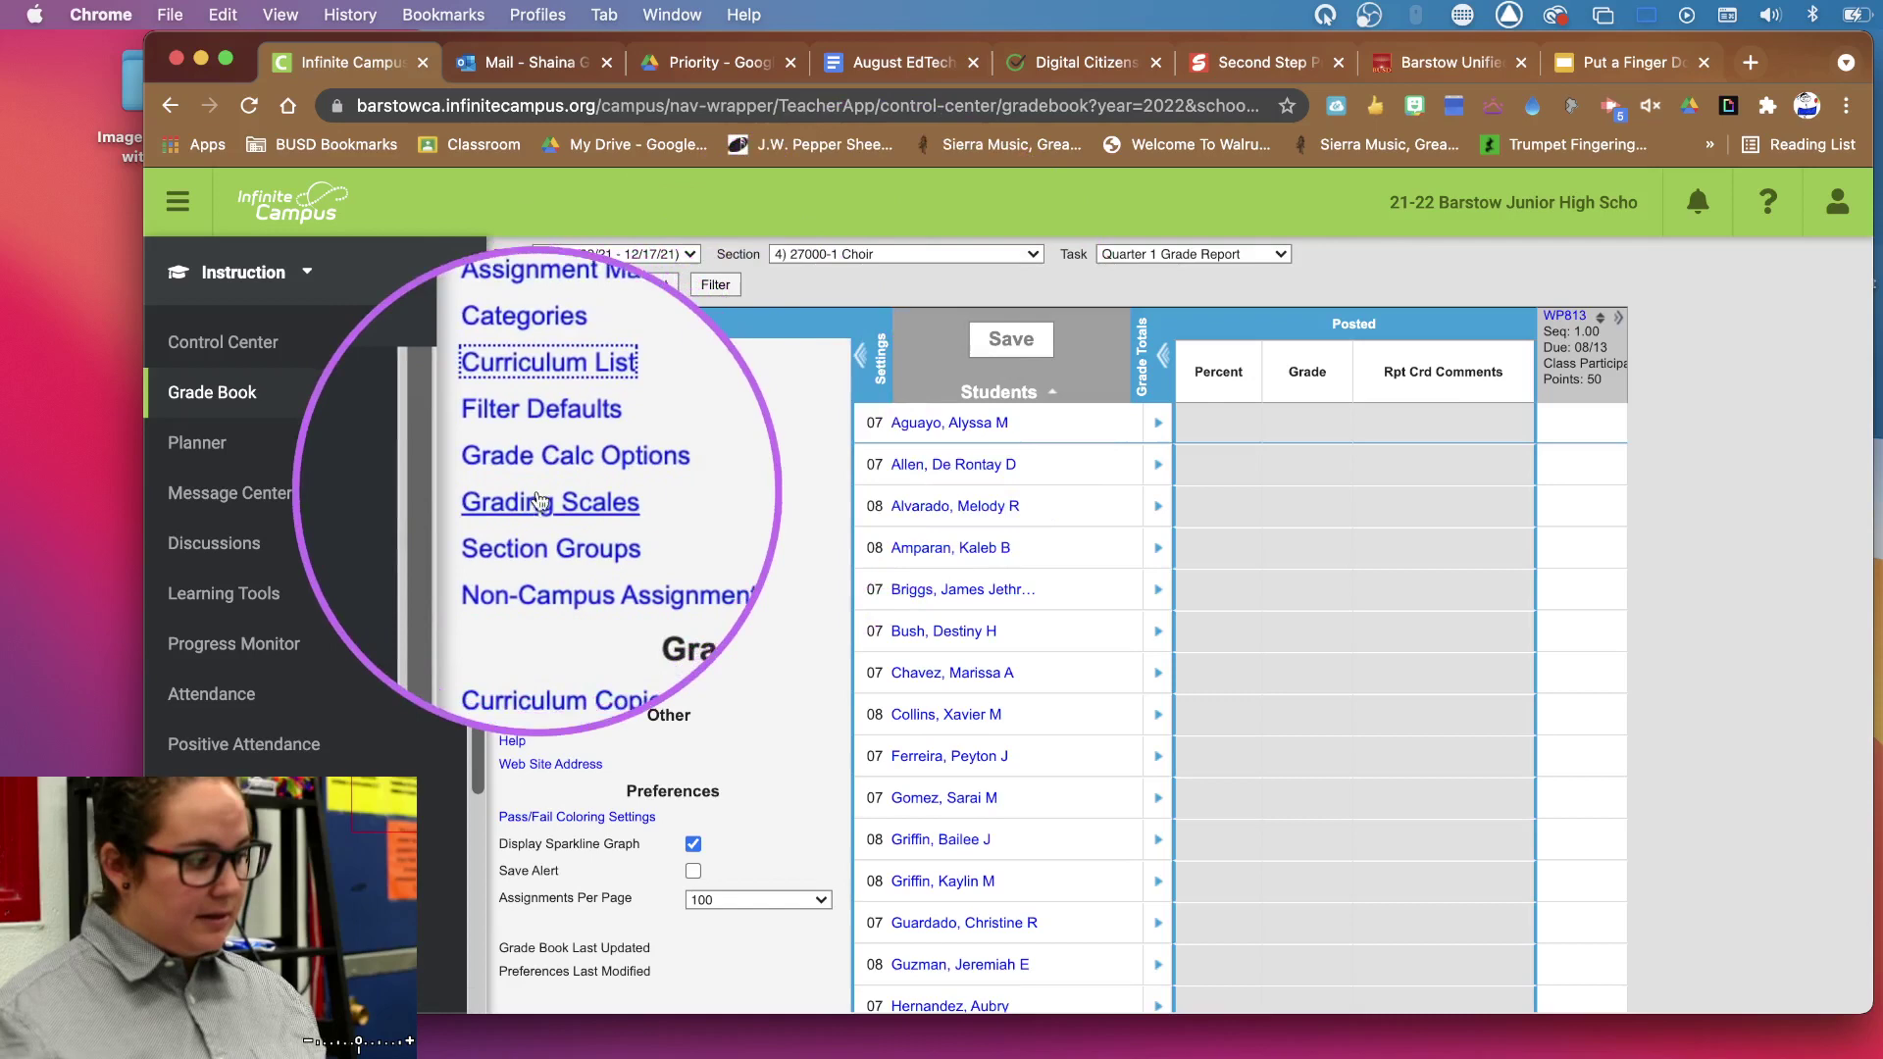
pyautogui.click(548, 475)
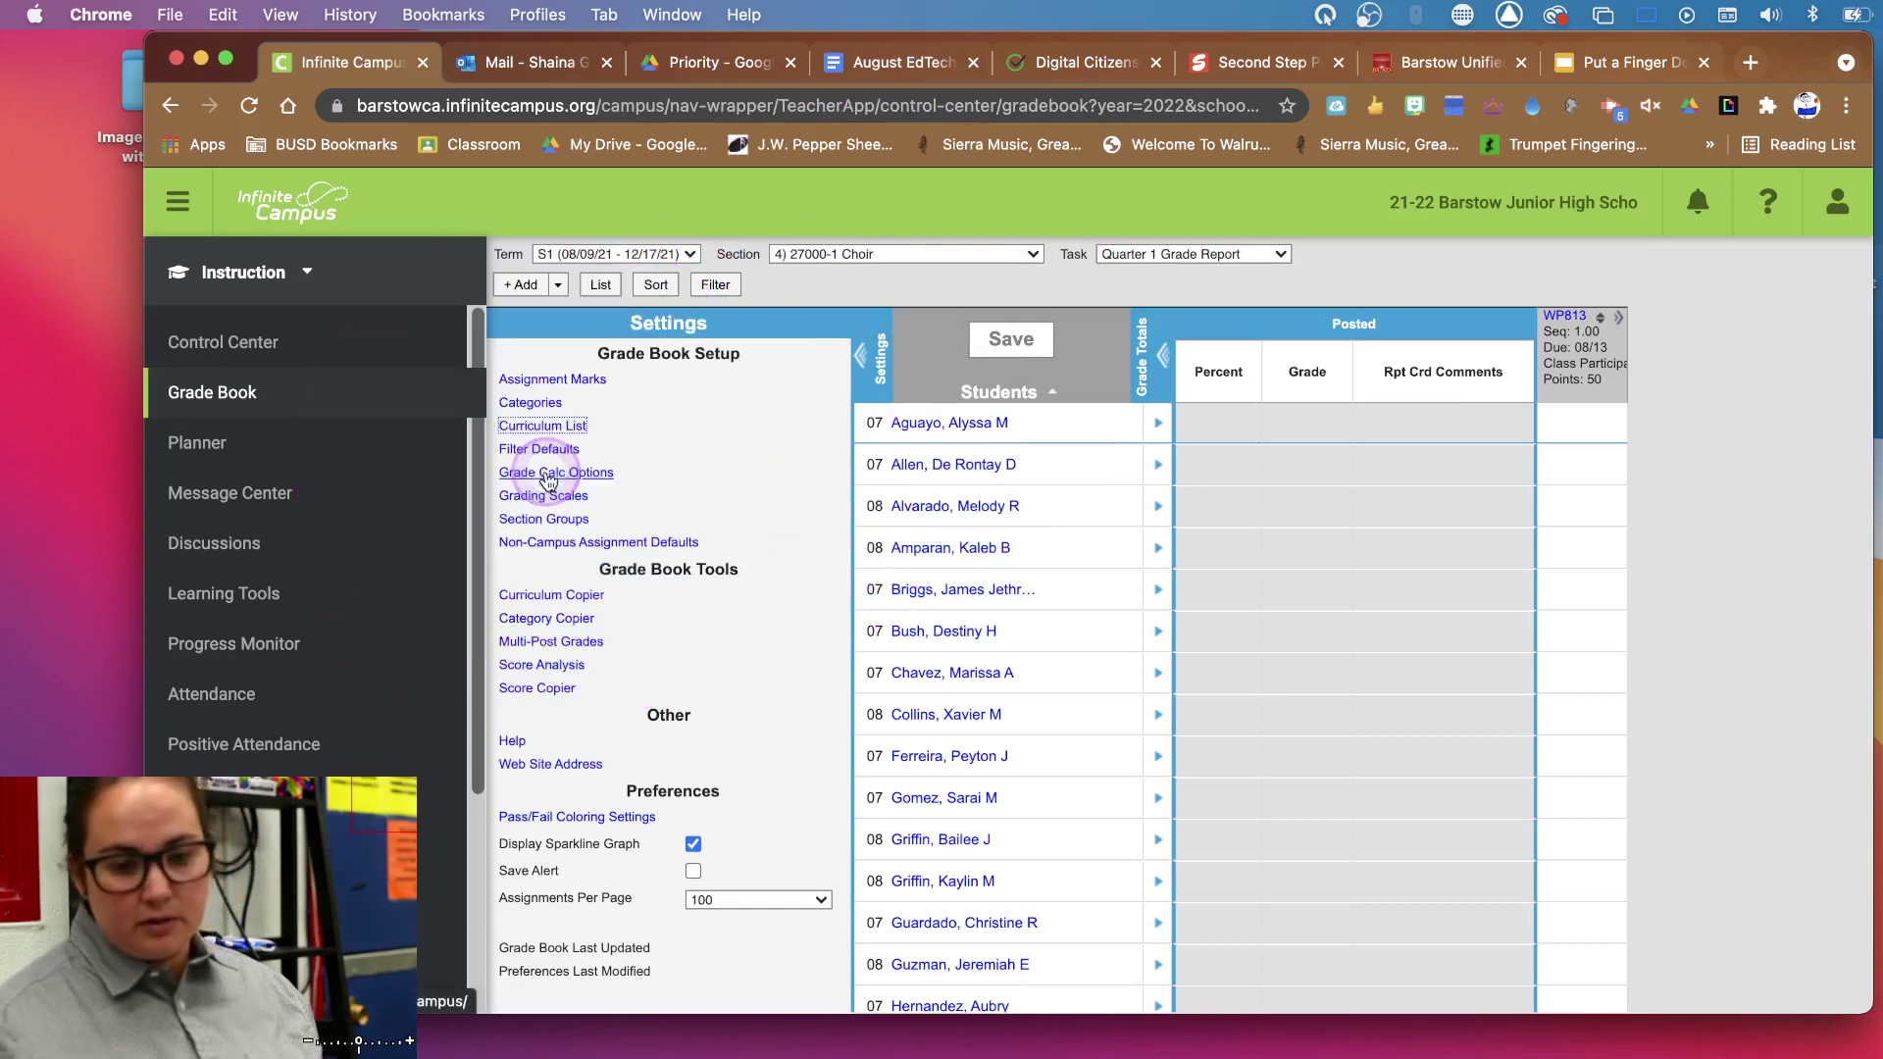